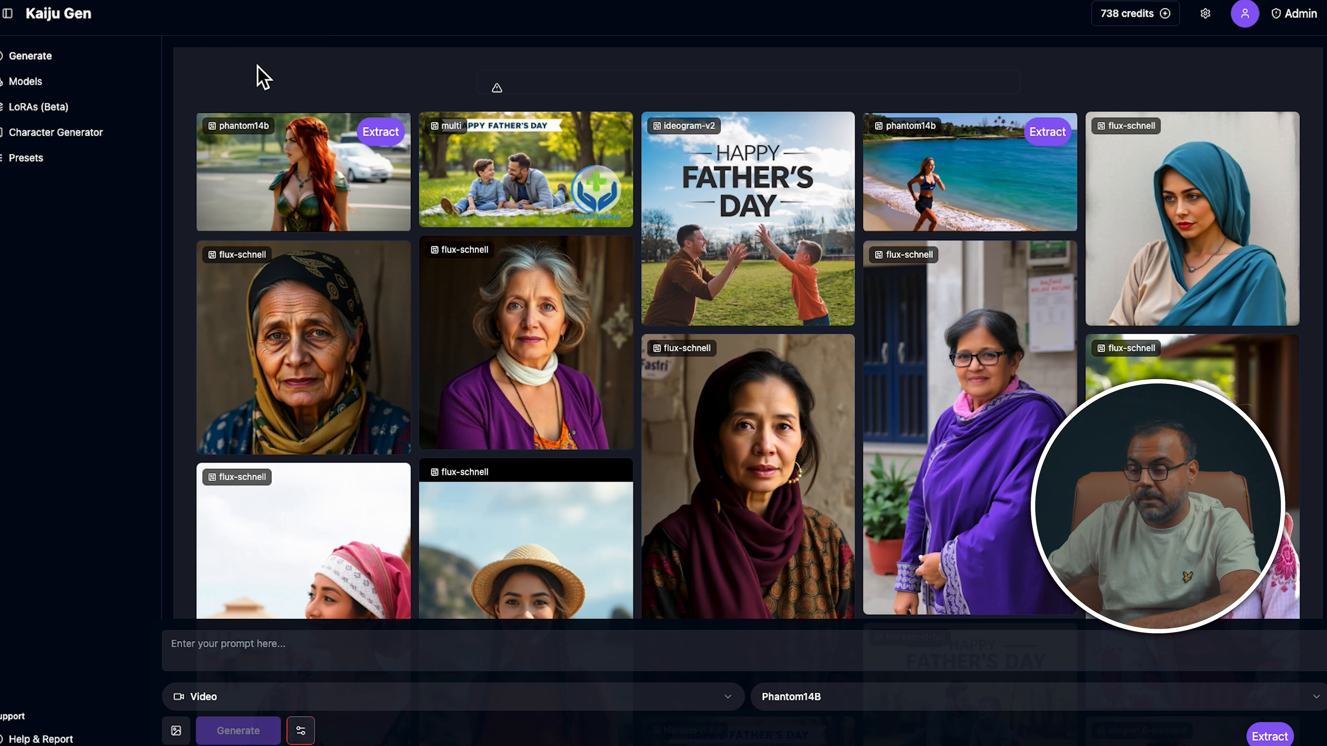
# Choose Video as the generation type and Phantom14B as the model for the prompt
pyautogui.click(12, 730)
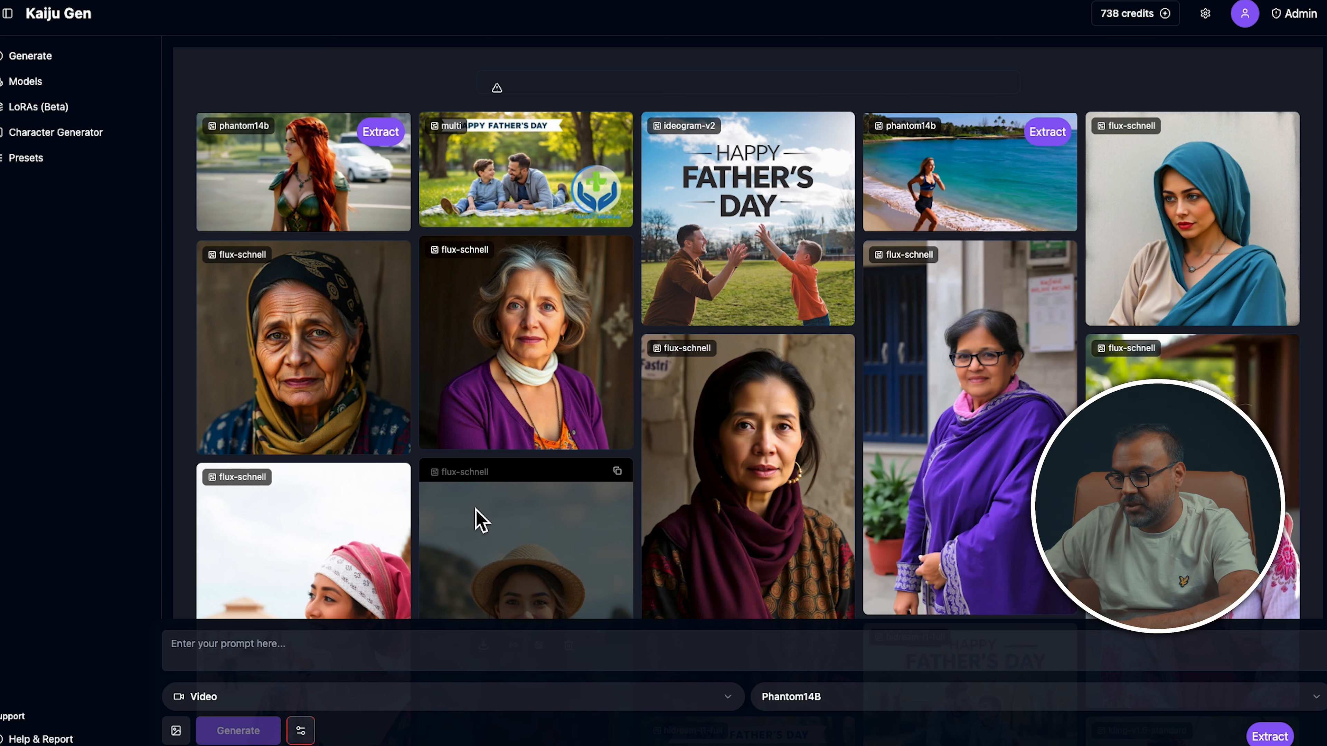
pyautogui.click(224, 695)
pyautogui.click(210, 668)
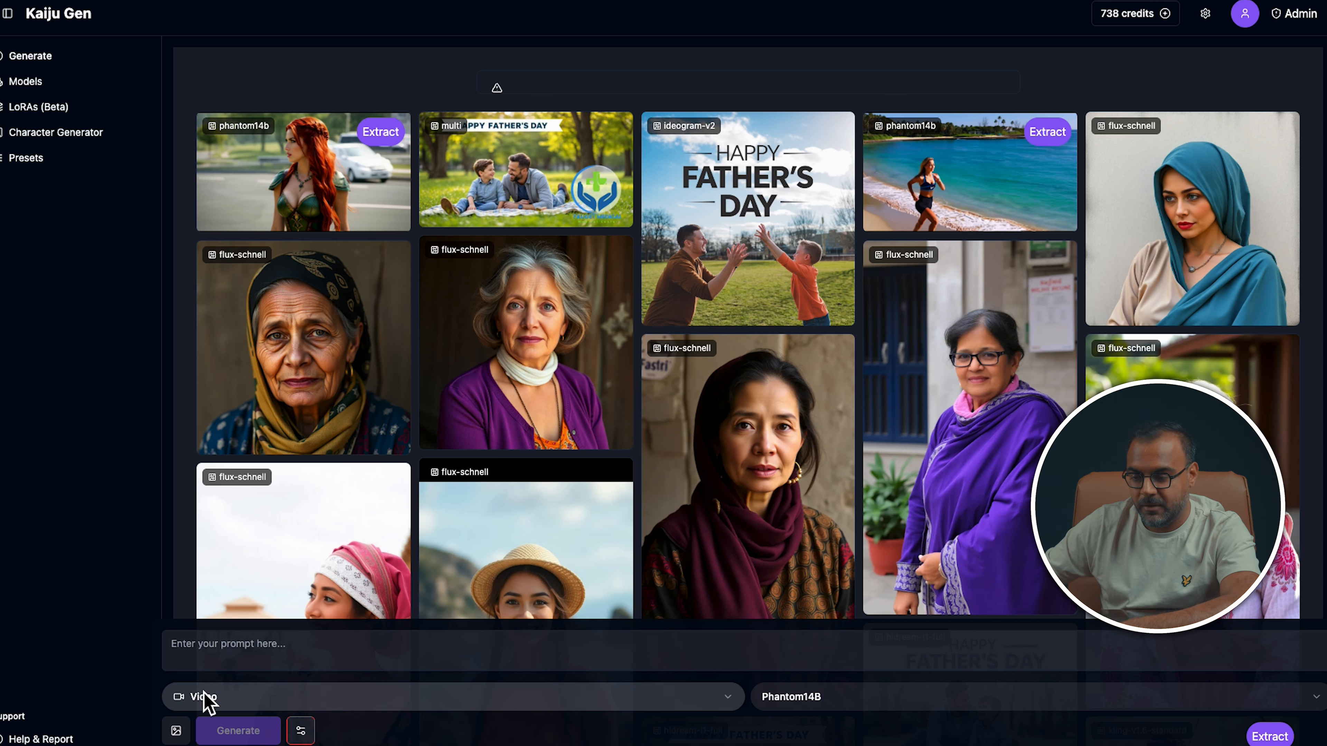
pyautogui.click(883, 710)
pyautogui.scroll(-3, 838, 589)
pyautogui.scroll(2, 836, 590)
pyautogui.scroll(-2, 835, 591)
pyautogui.scroll(-2, 835, 591)
pyautogui.click(804, 615)
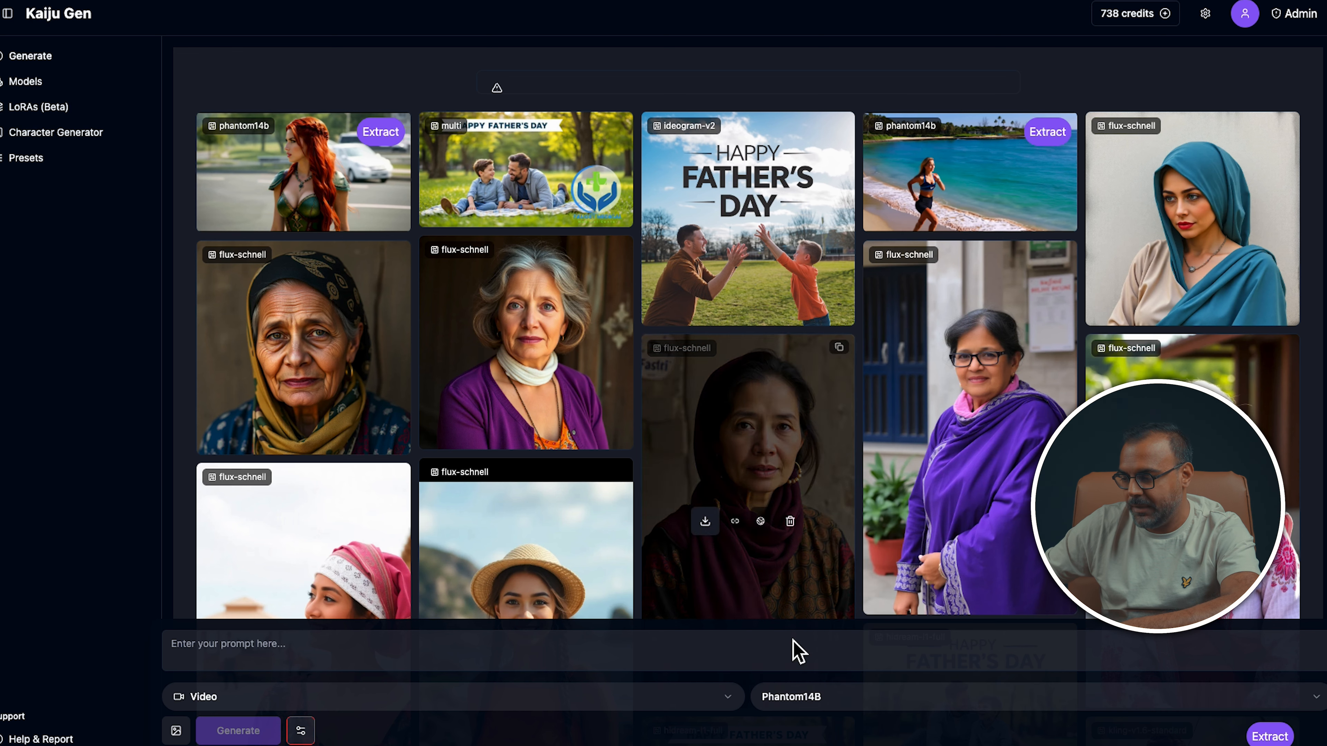
# Filter the model catalogue to video models and open the Phantom14B model
pyautogui.click(28, 84)
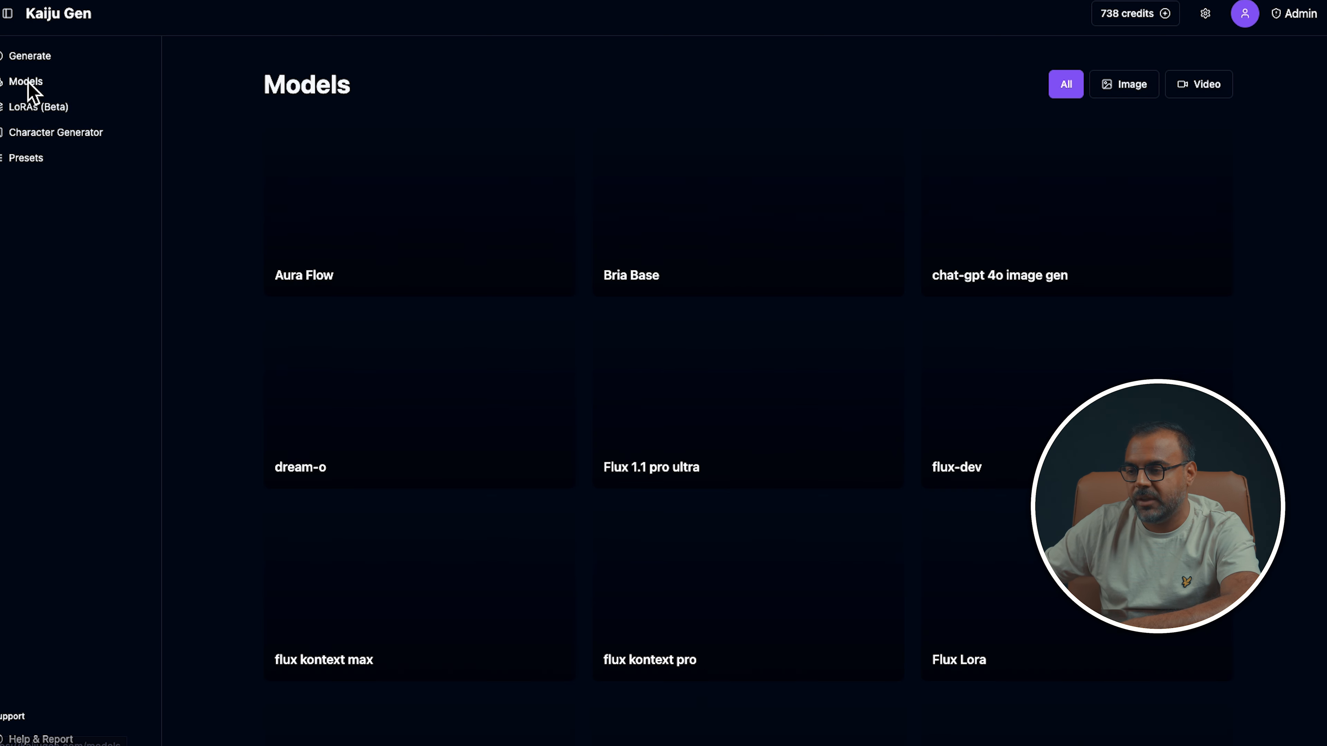
pyautogui.click(1199, 84)
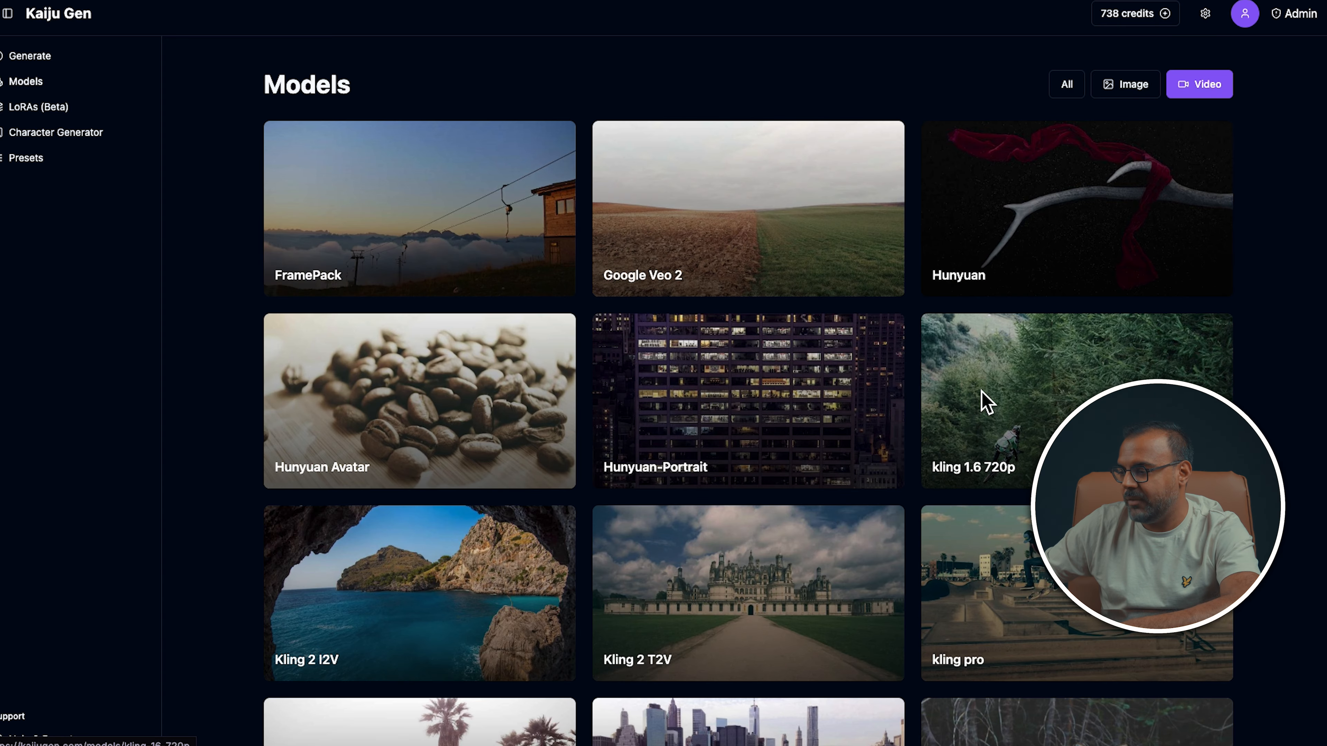
pyautogui.scroll(-10, 985, 395)
pyautogui.scroll(10, 982, 385)
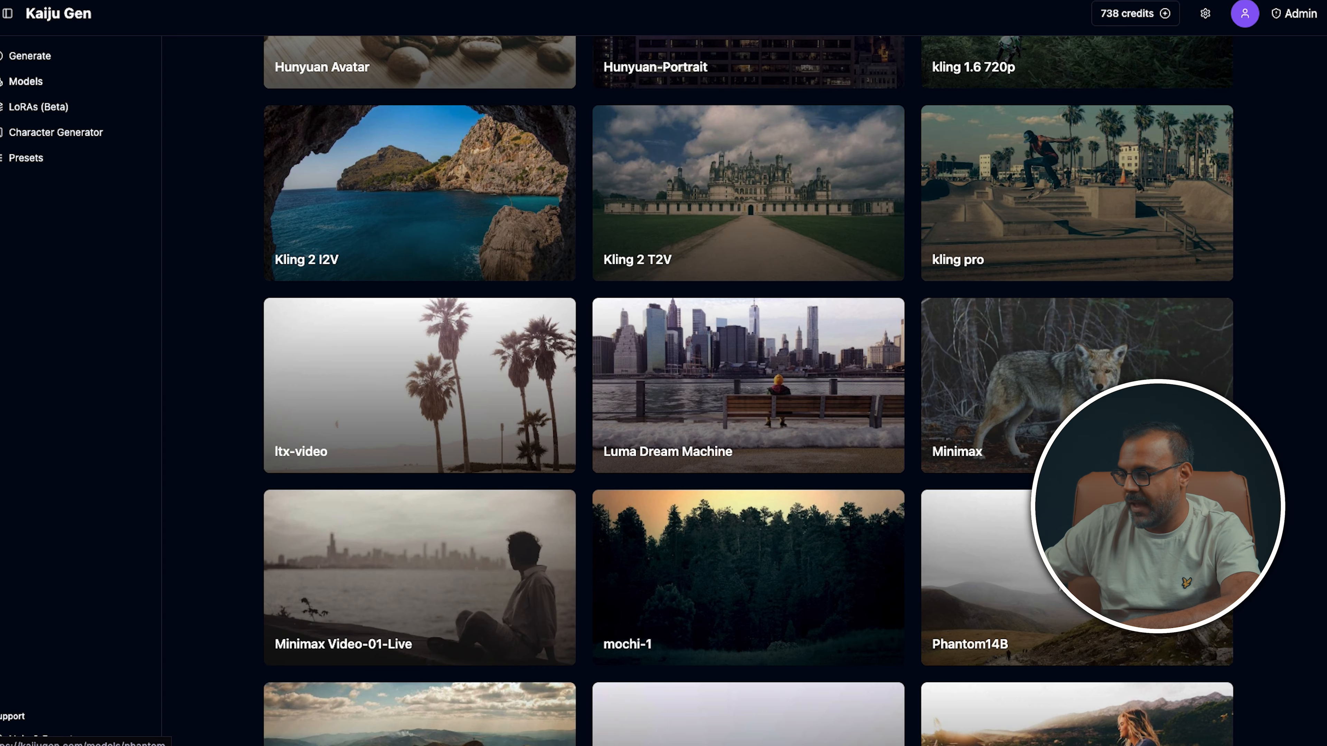
pyautogui.click(1060, 587)
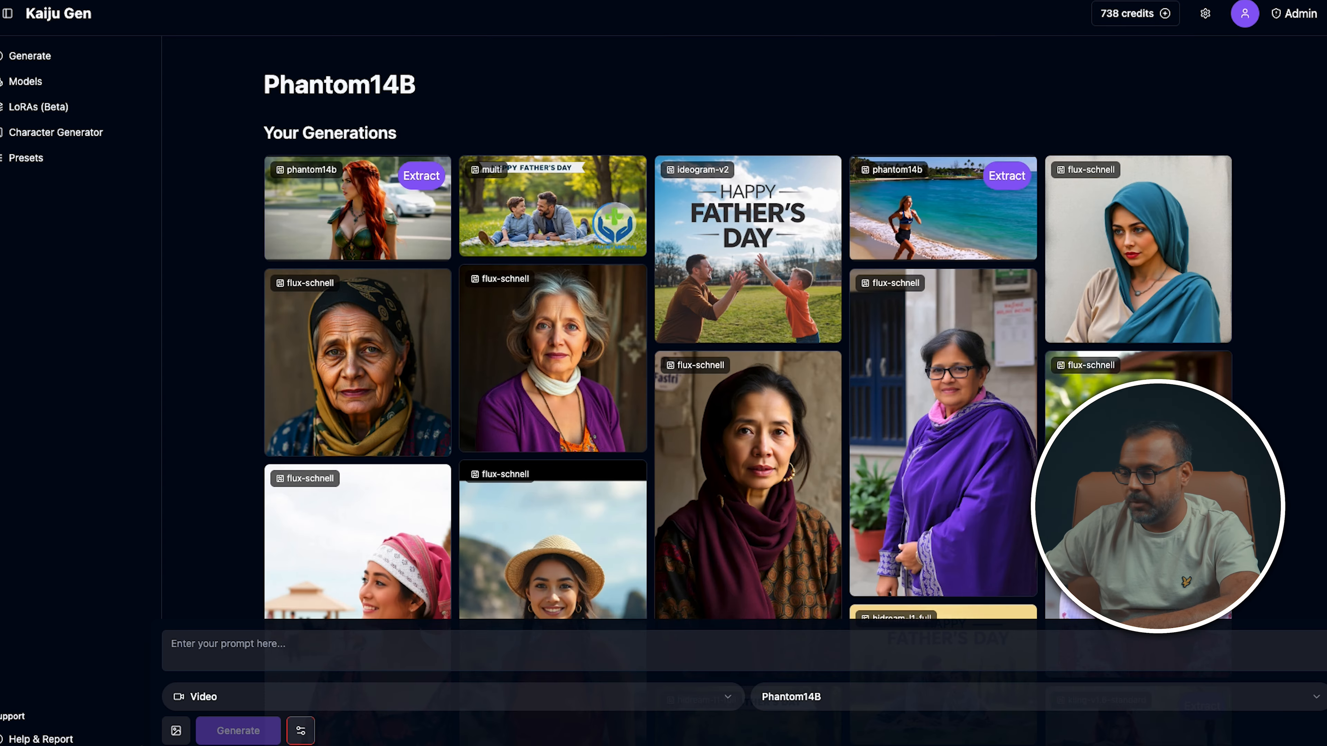
# Show the Phantom14B generation settings and inspect the two ref_image inputs, Image 1 and Image 2
pyautogui.click(309, 729)
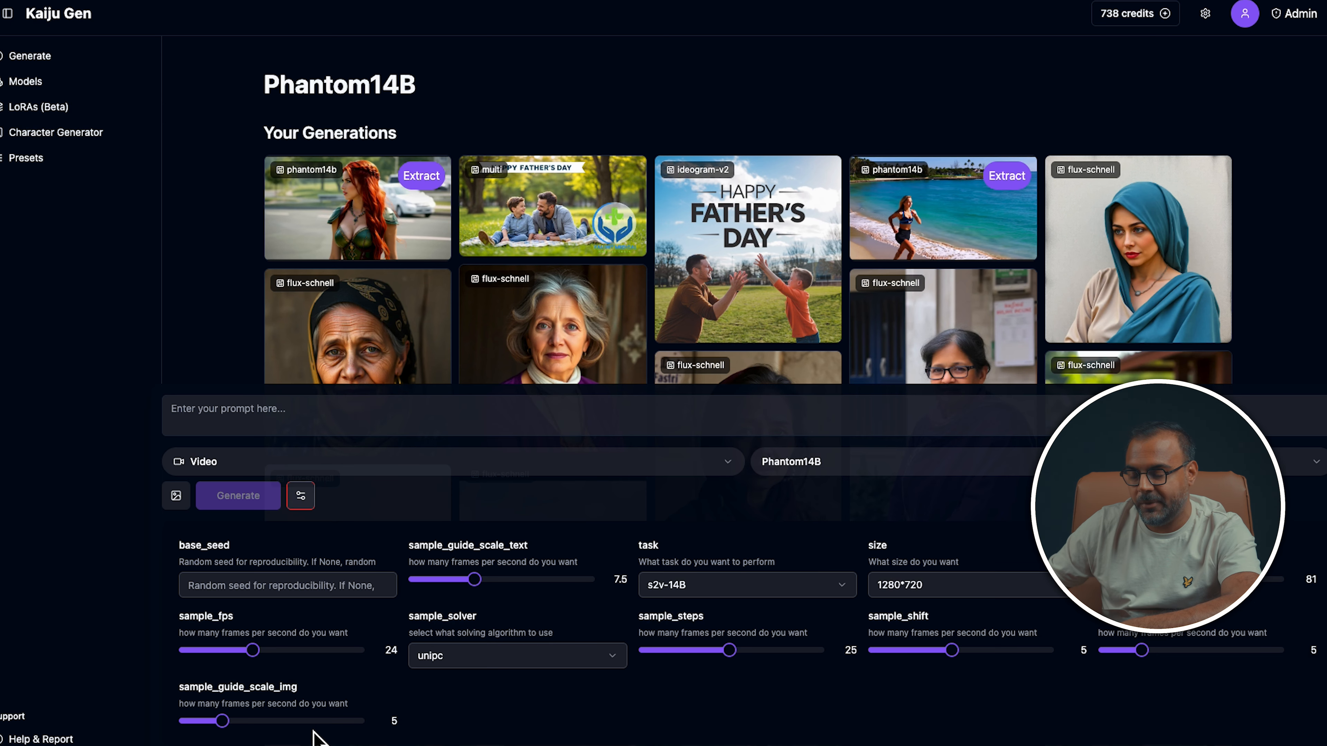
pyautogui.click(180, 499)
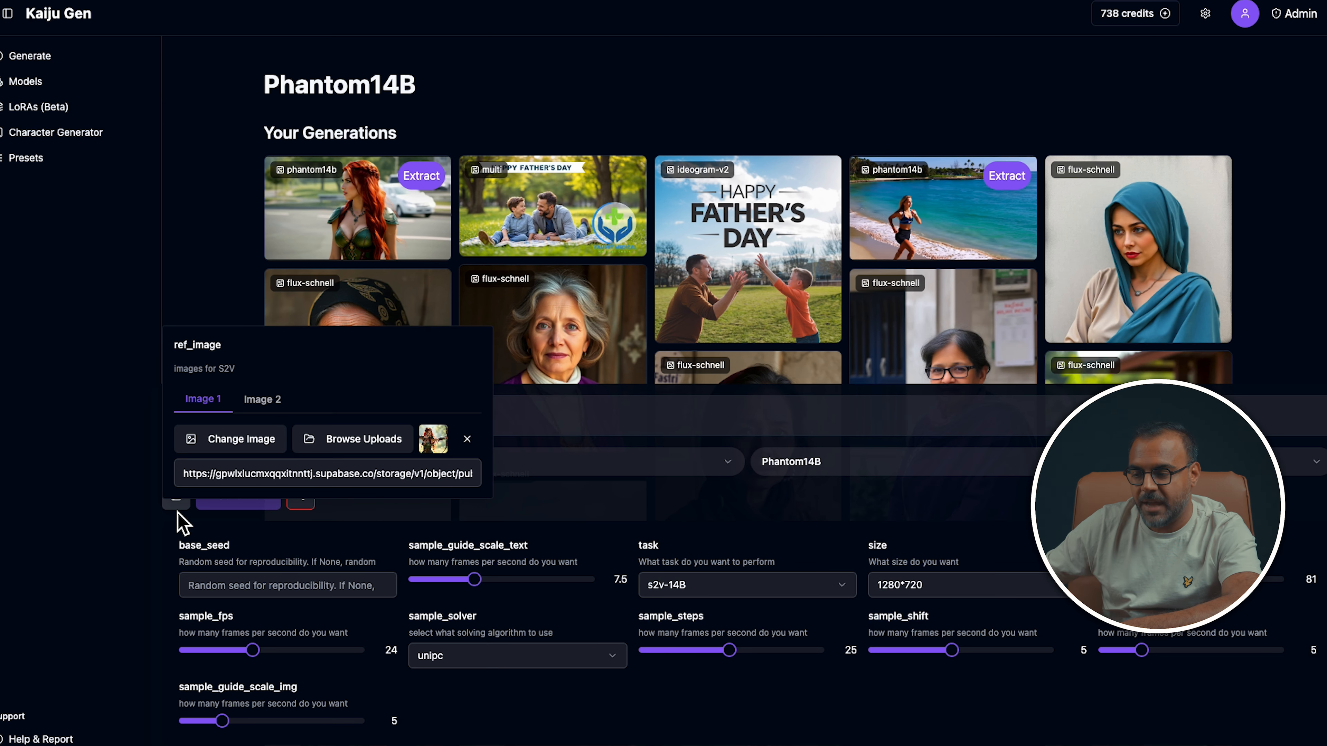
pyautogui.click(257, 404)
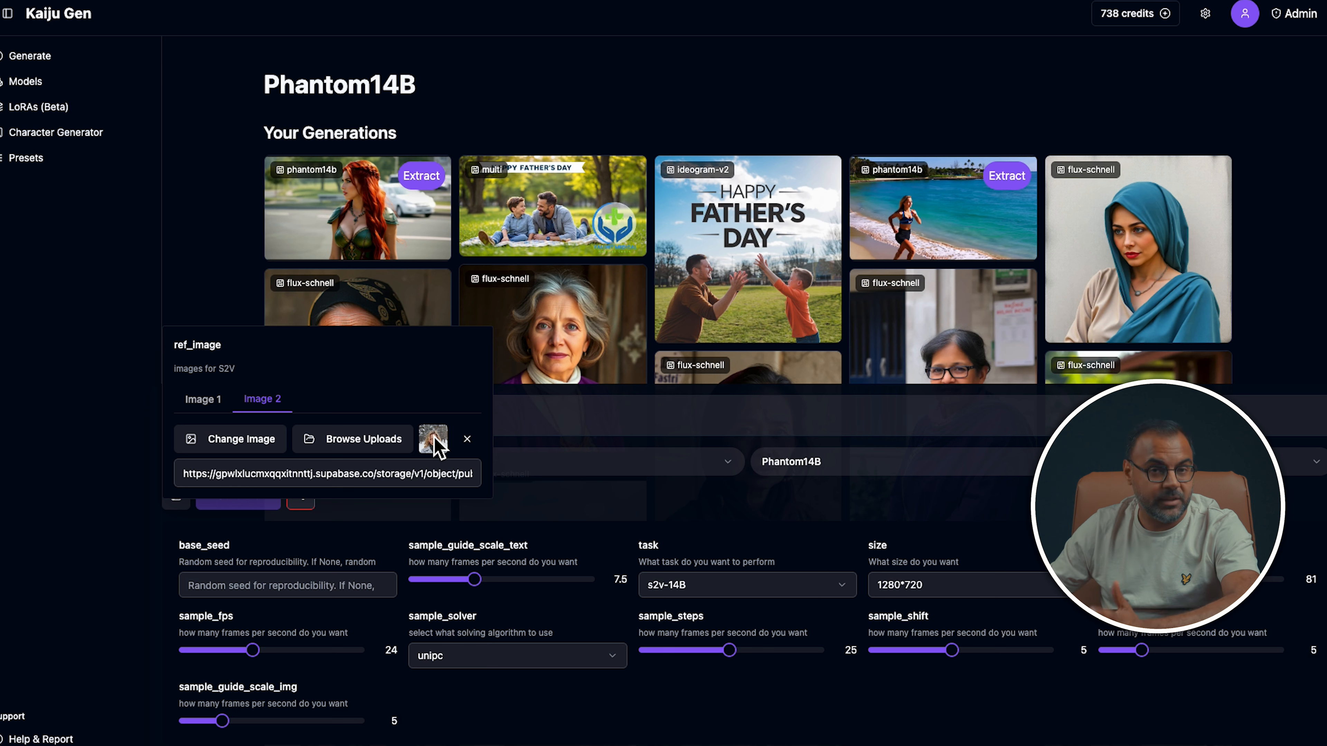
pyautogui.click(203, 401)
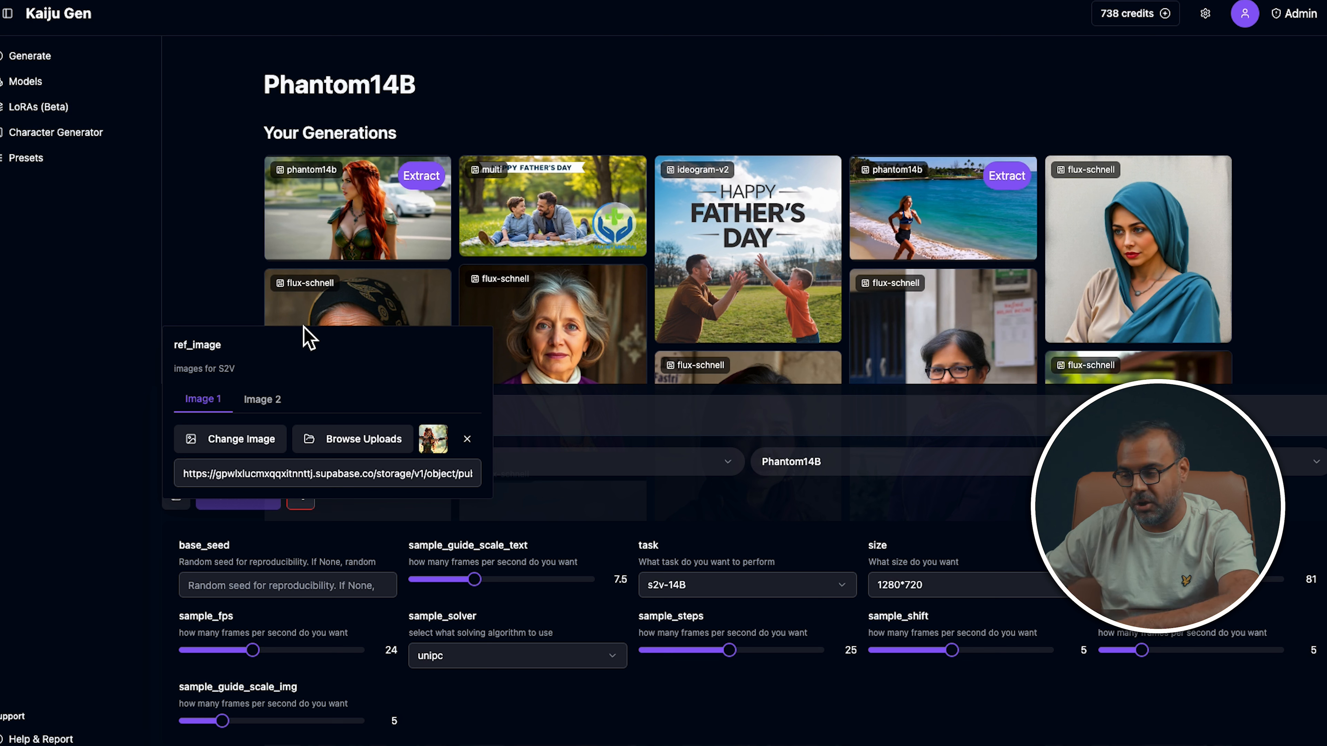
pyautogui.click(203, 98)
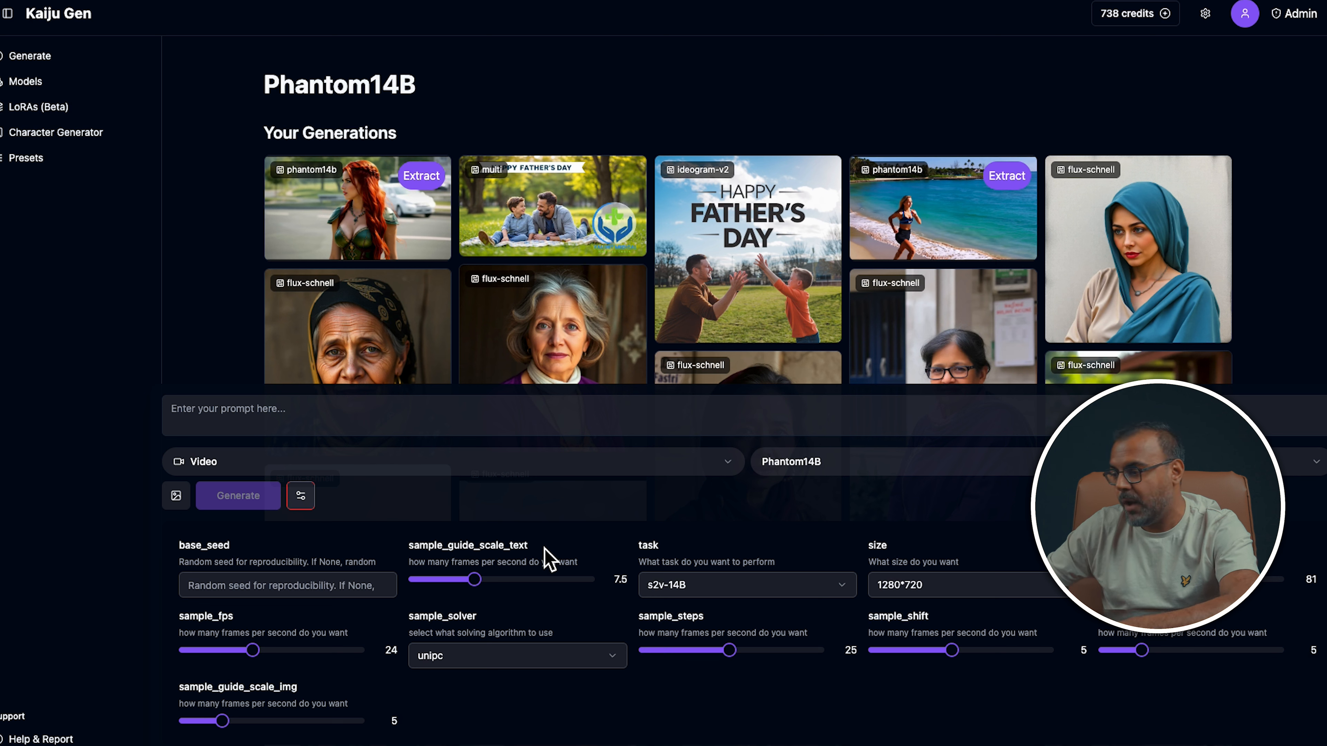
# Check the task options, choose the 1280*720 size and raise the frame_num value
pyautogui.click(752, 592)
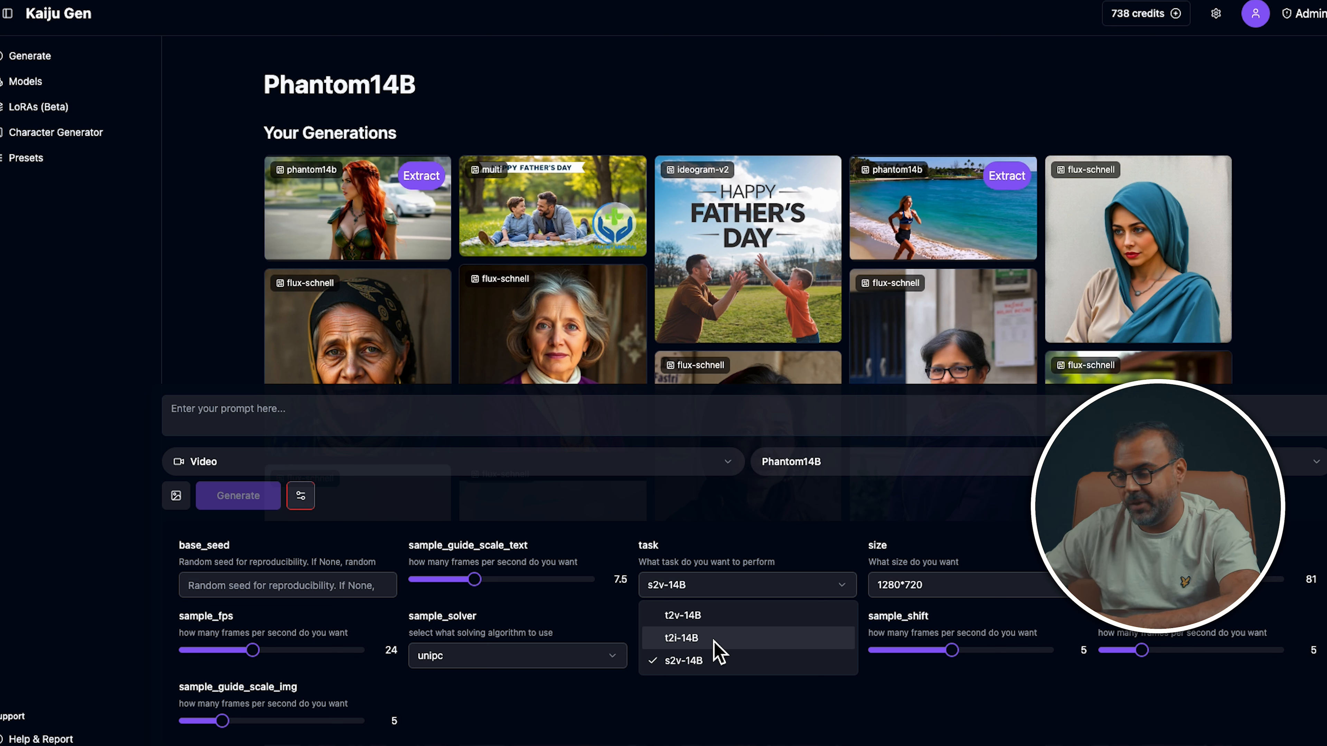
pyautogui.click(966, 586)
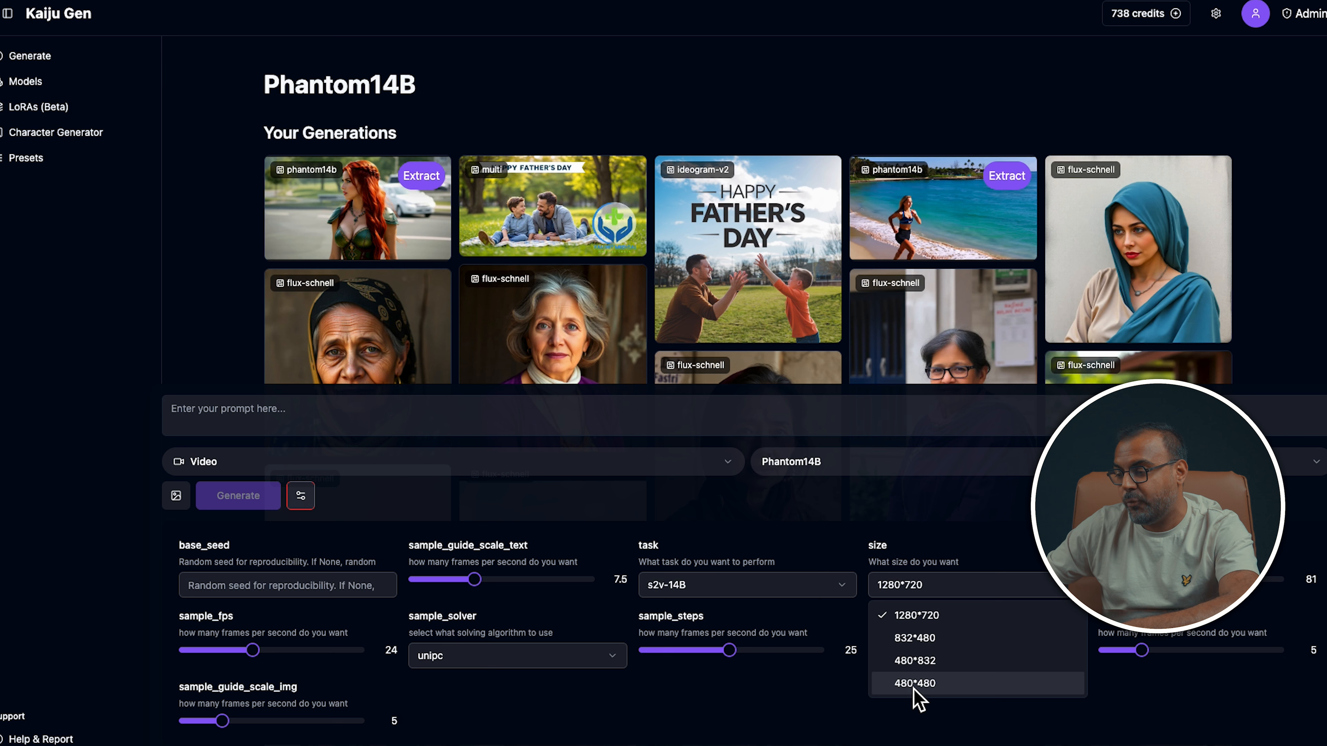
pyautogui.click(908, 621)
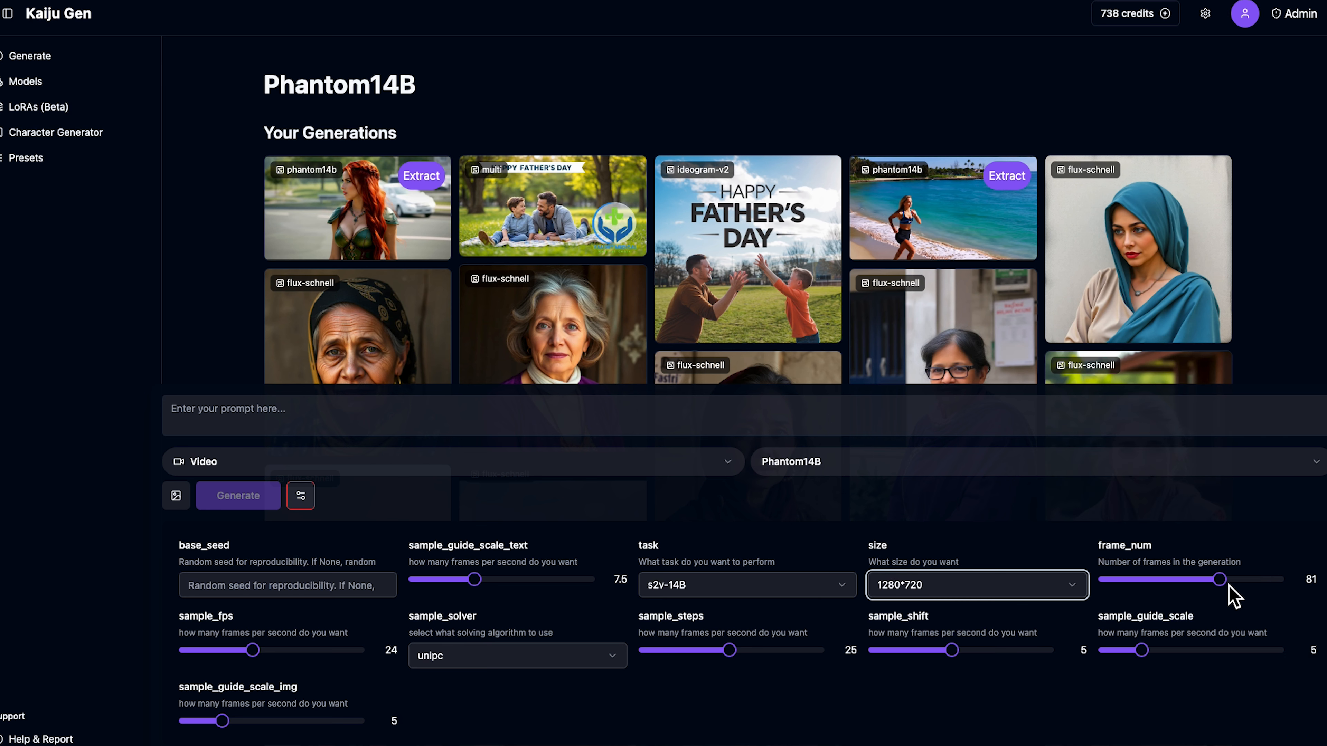
pyautogui.moveTo(1228, 584); pyautogui.dragTo(1276, 579)
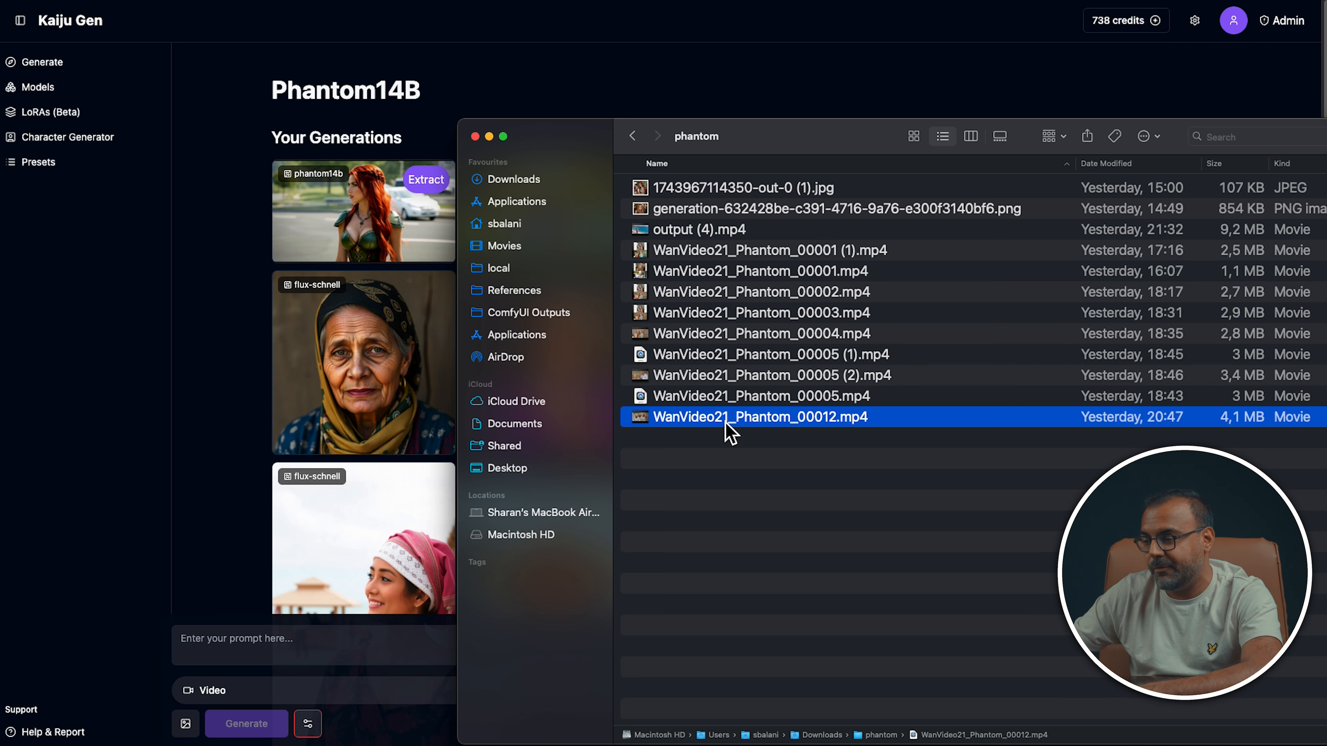
# Preview WanVideo21_Phantom_00012.mp4 from the phantom folder in Finder and replay it several times
pyautogui.press('space')
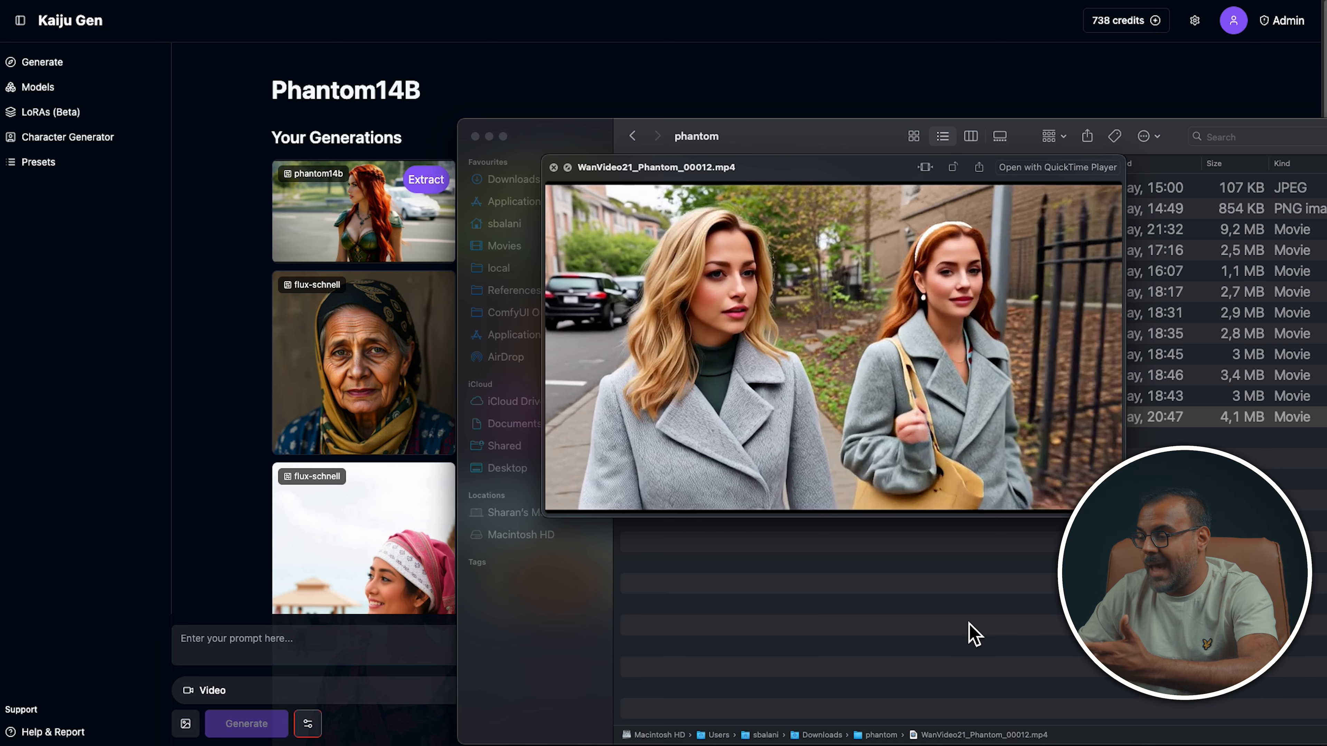
pyautogui.press('space')
pyautogui.press('space')
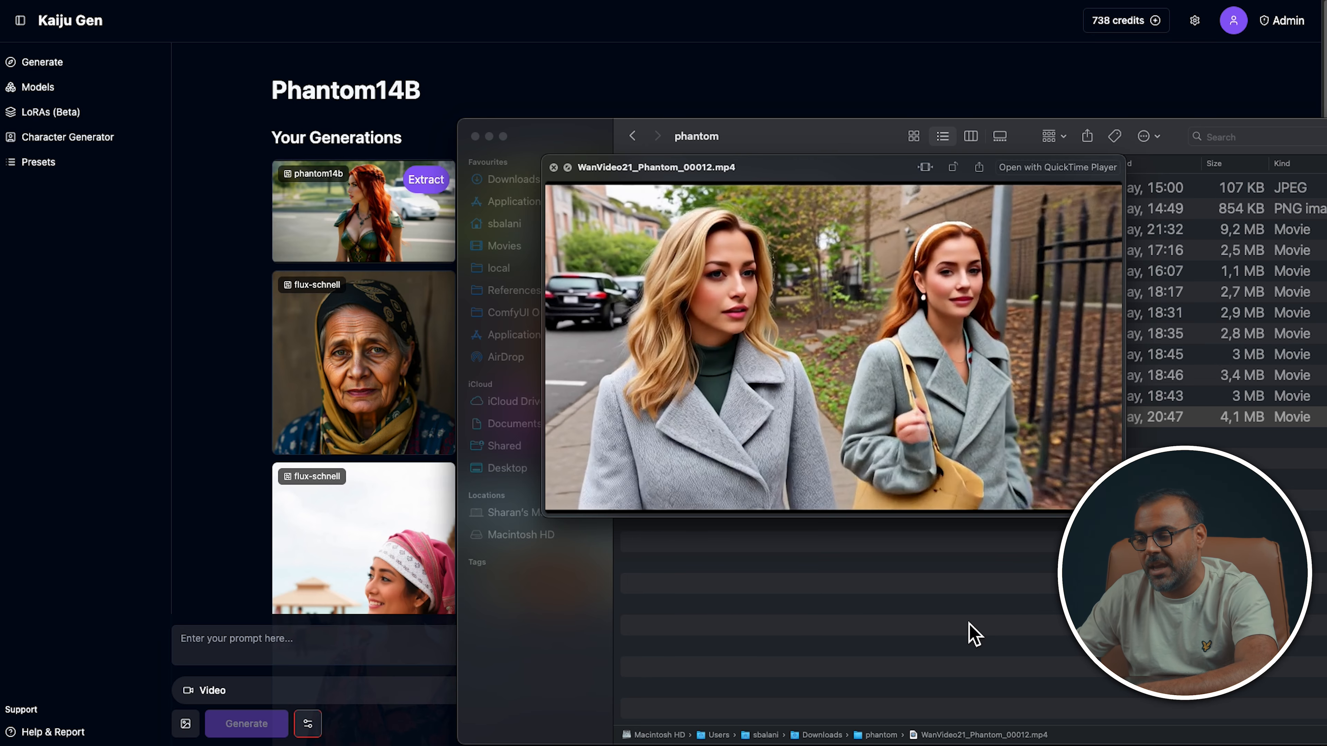
pyautogui.press('space')
pyautogui.press('space')
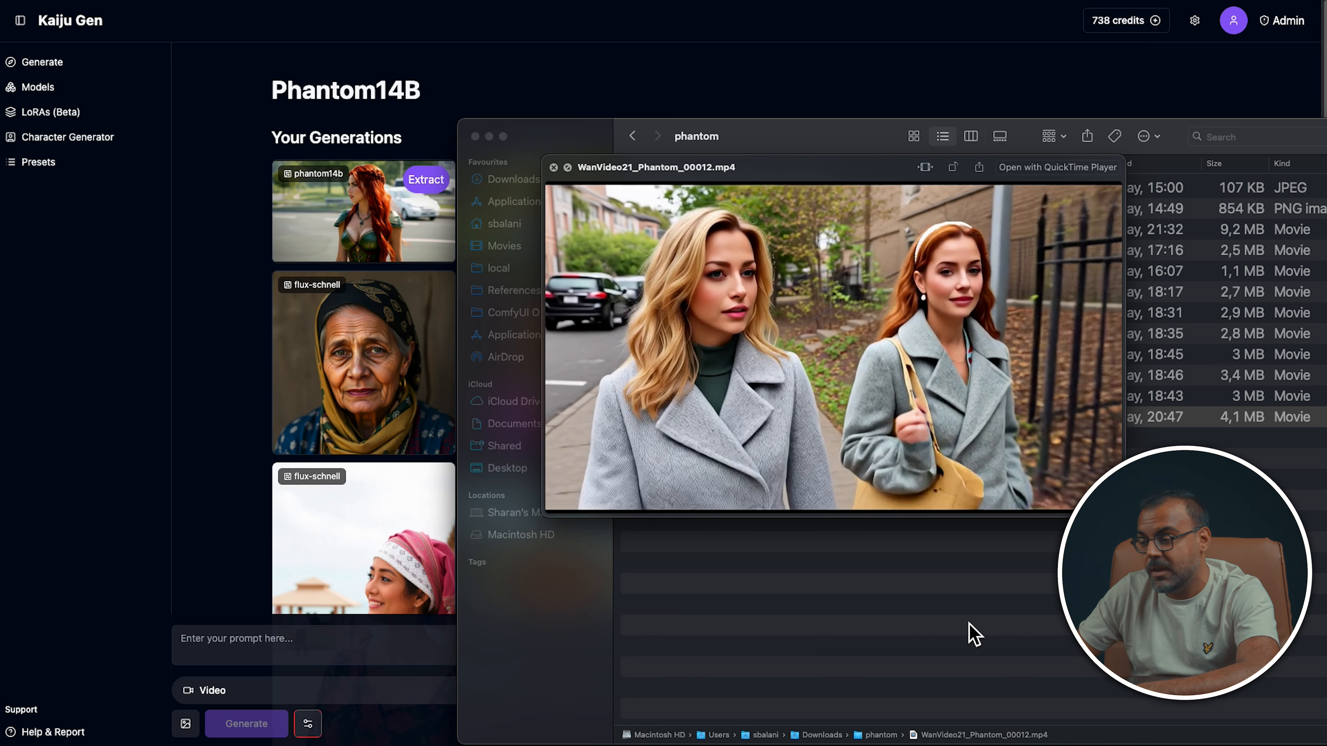
pyautogui.press('space')
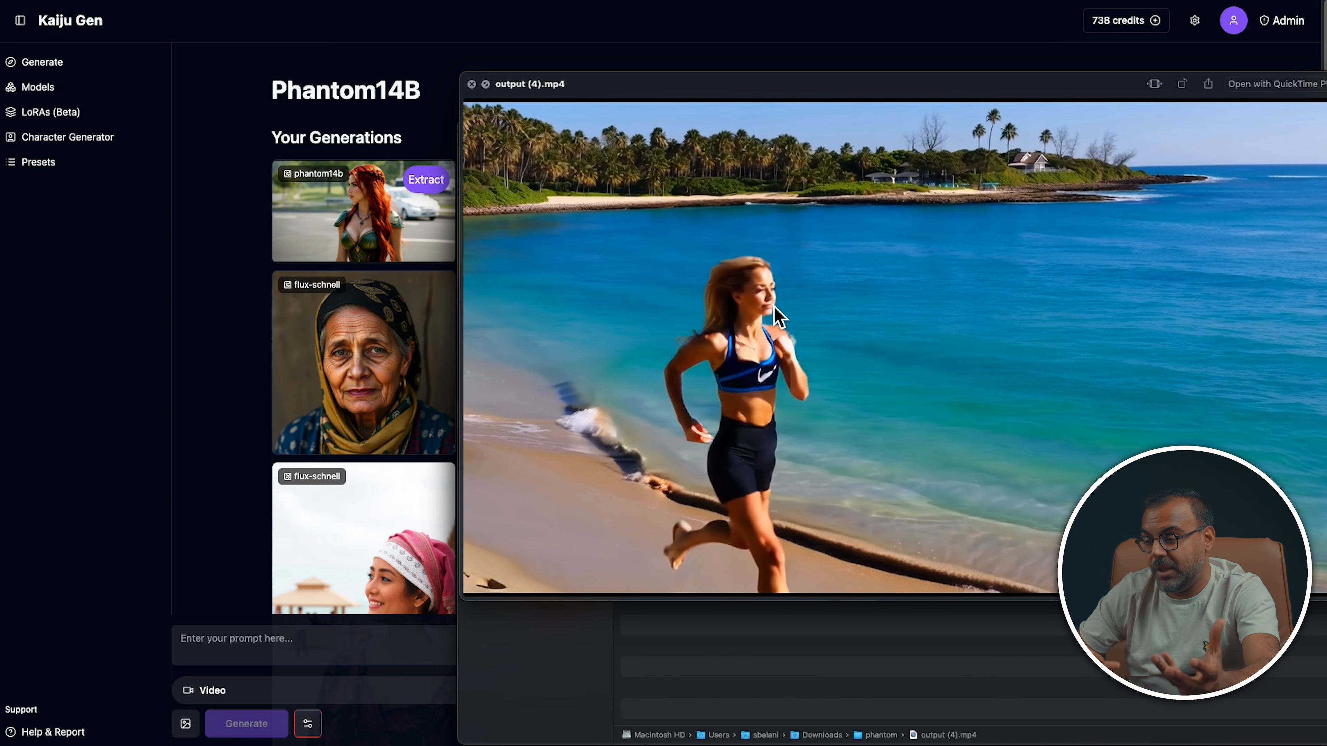
# Replay the preview of output (4).mp4, the woman running on the beach, and close it
pyautogui.press('space')
pyautogui.press('space')
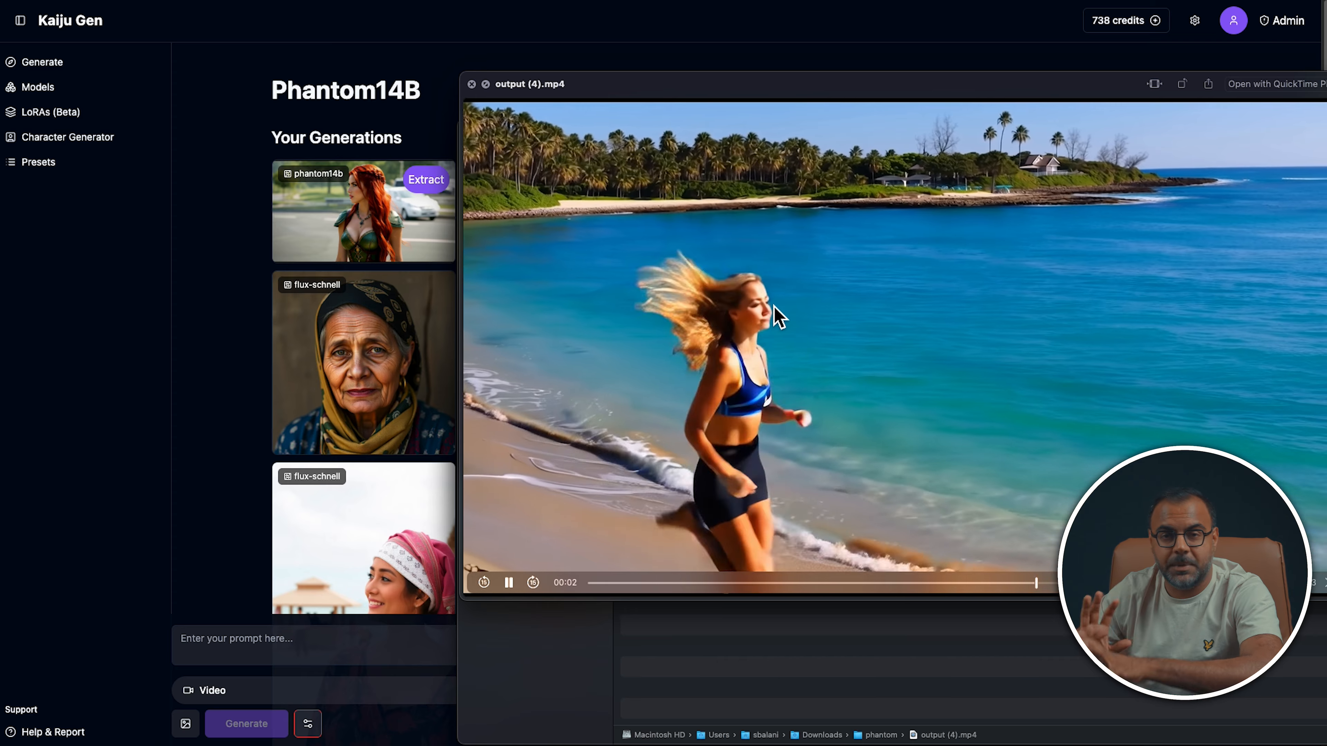
pyautogui.press('space')
pyautogui.press('space')
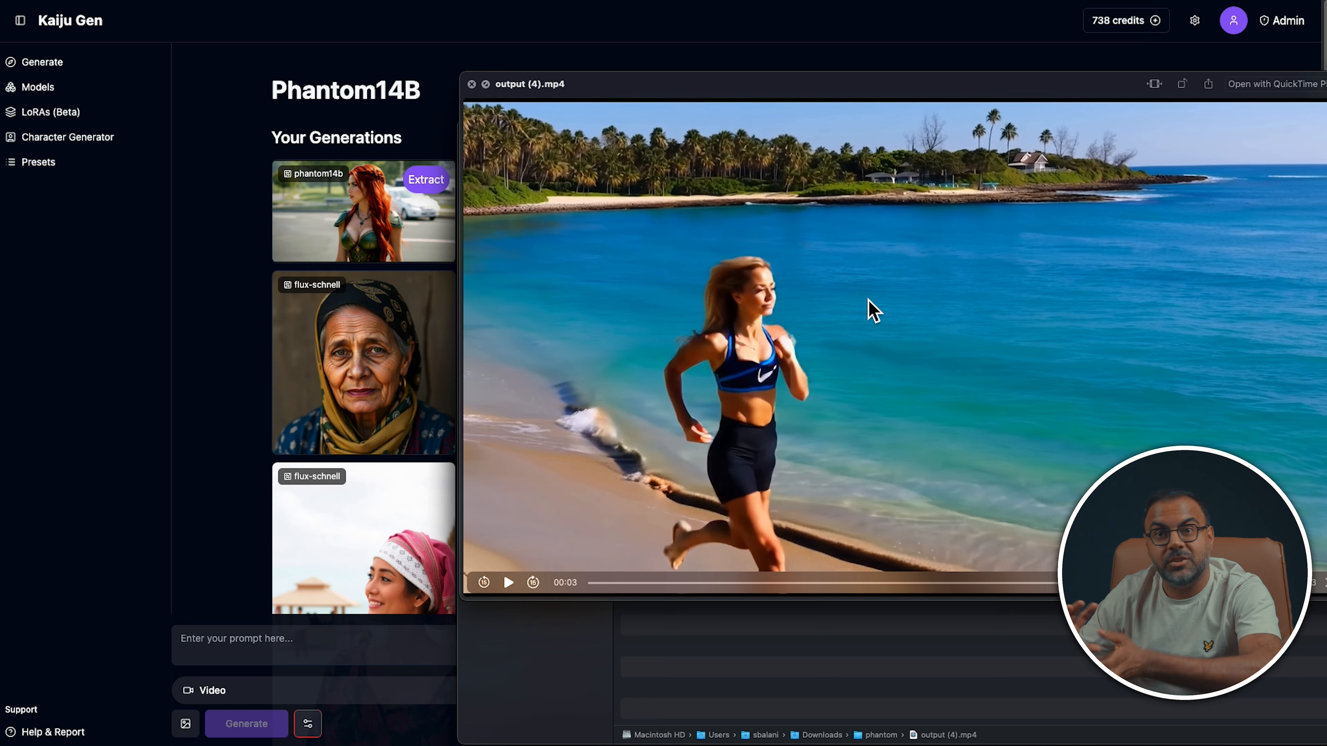
pyautogui.press('space')
pyautogui.press('space')
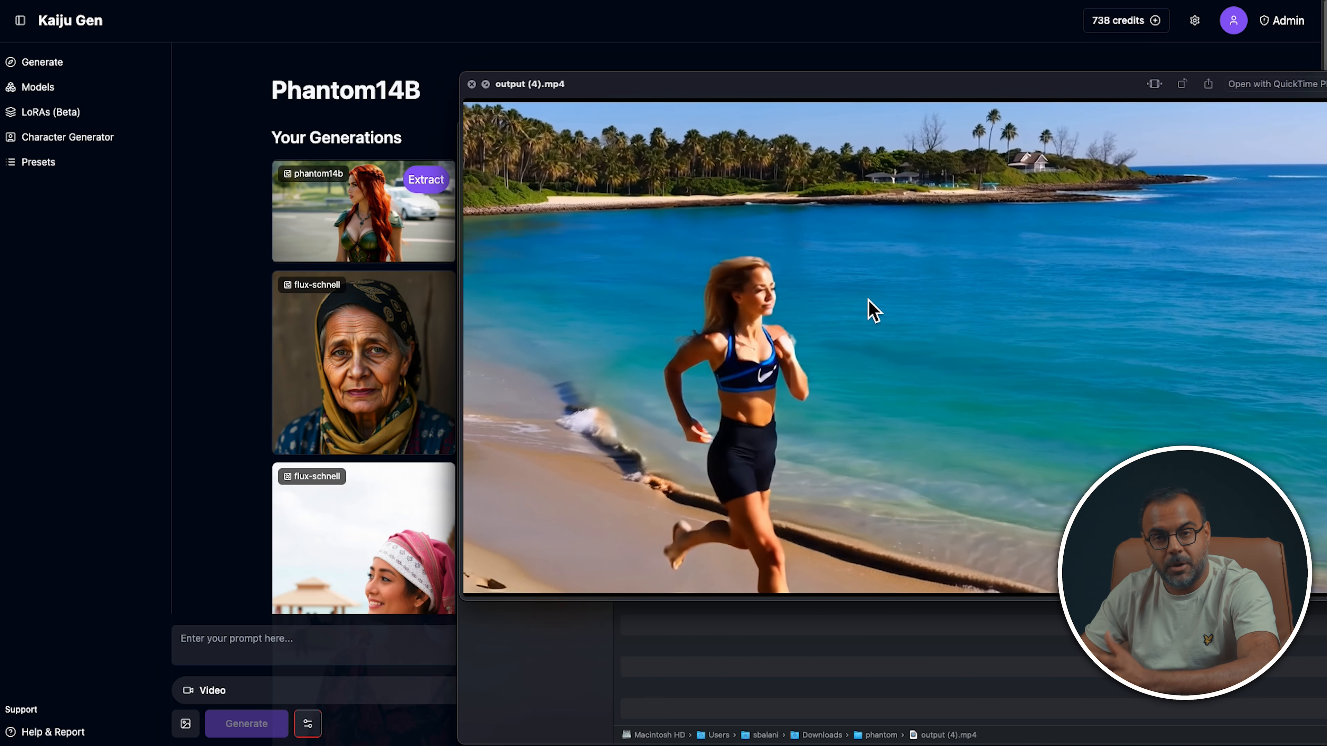
pyautogui.press('space')
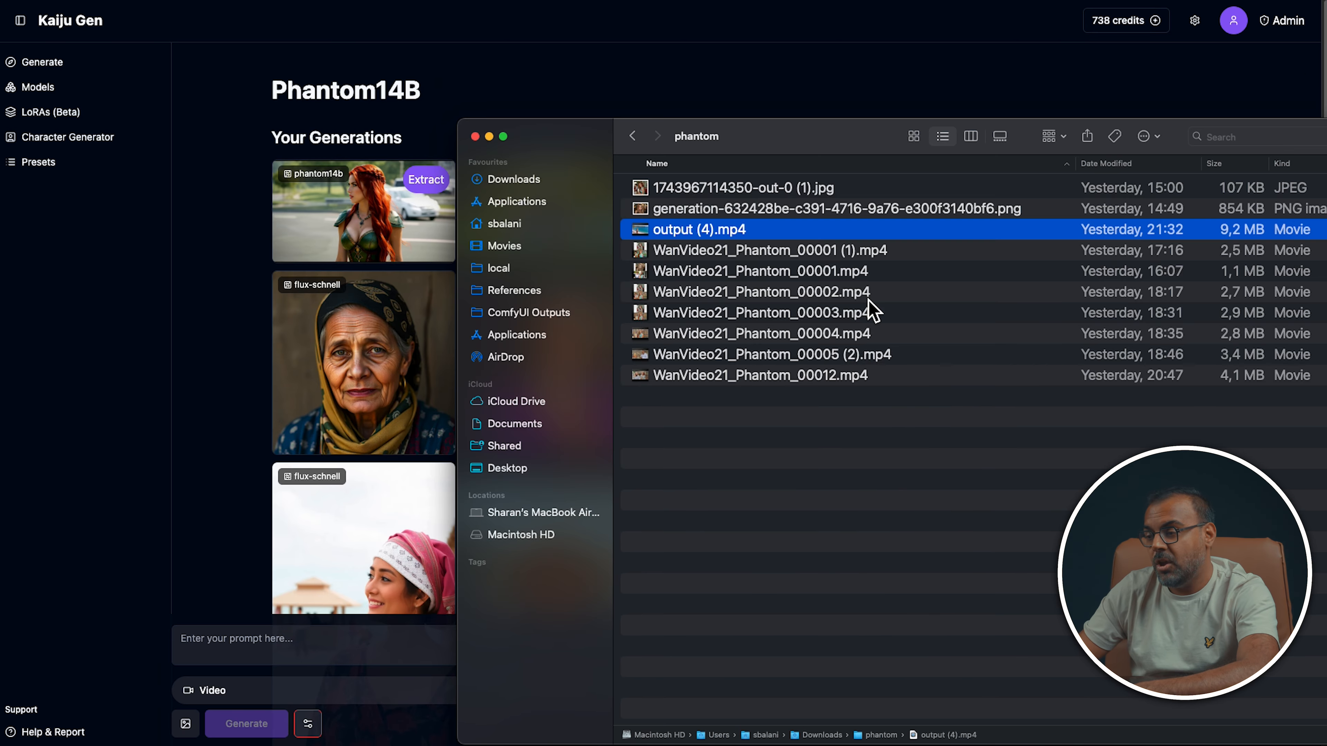
pyautogui.press('space')
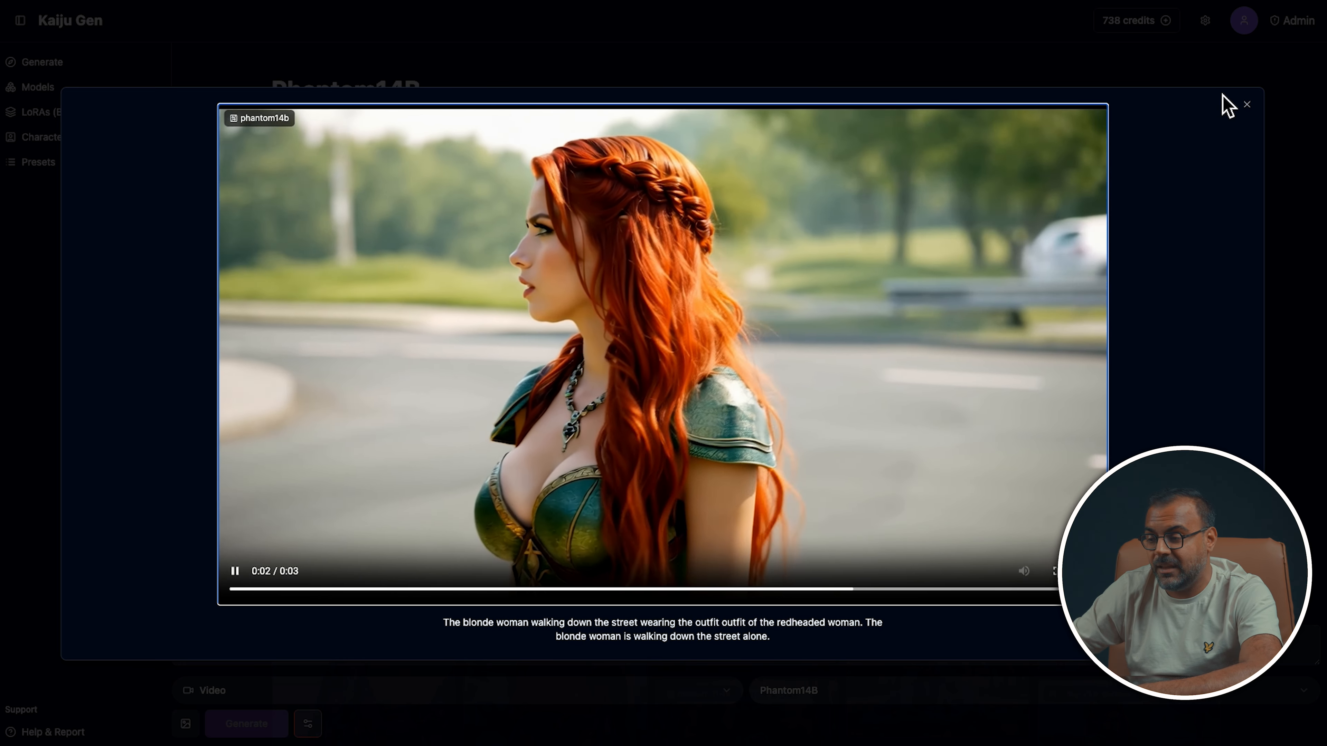
# Replay the phantom14b video of the redheaded woman in Kaiju Gen, close it and show the generation settings
pyautogui.click(234, 571)
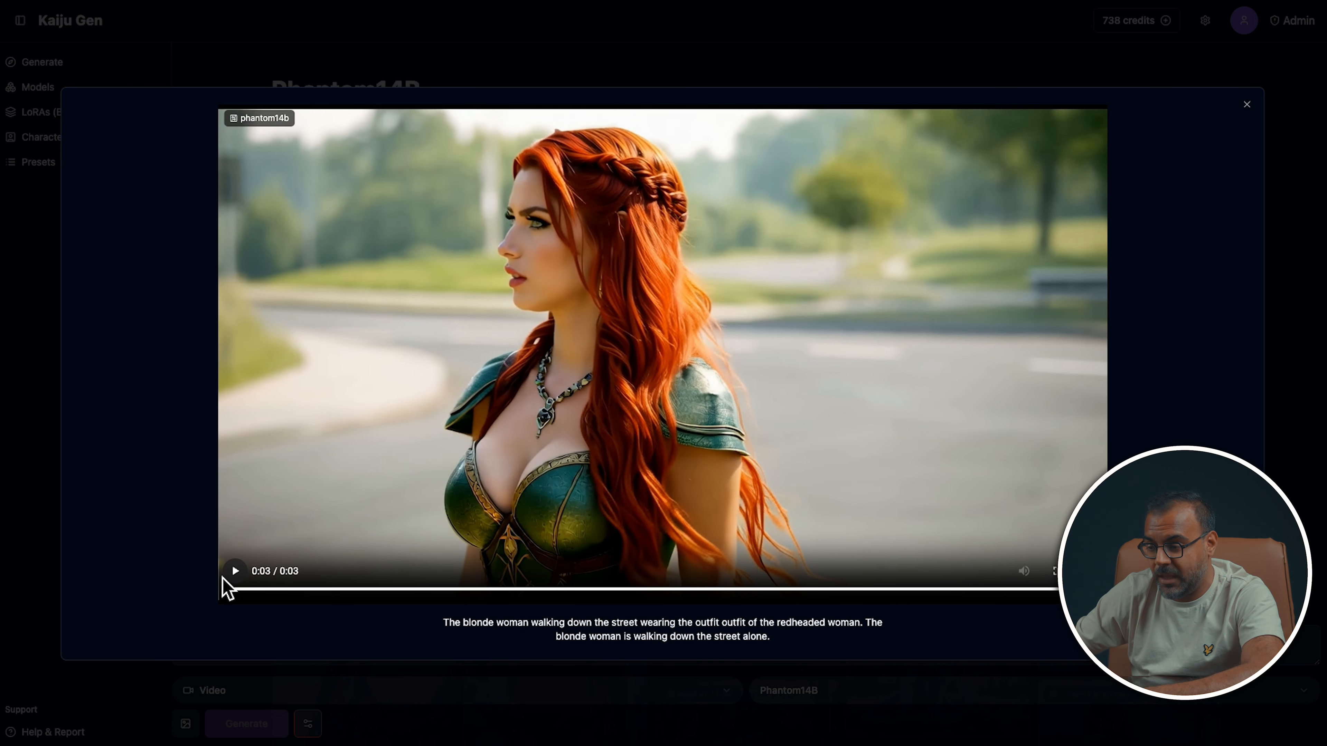
pyautogui.click(230, 575)
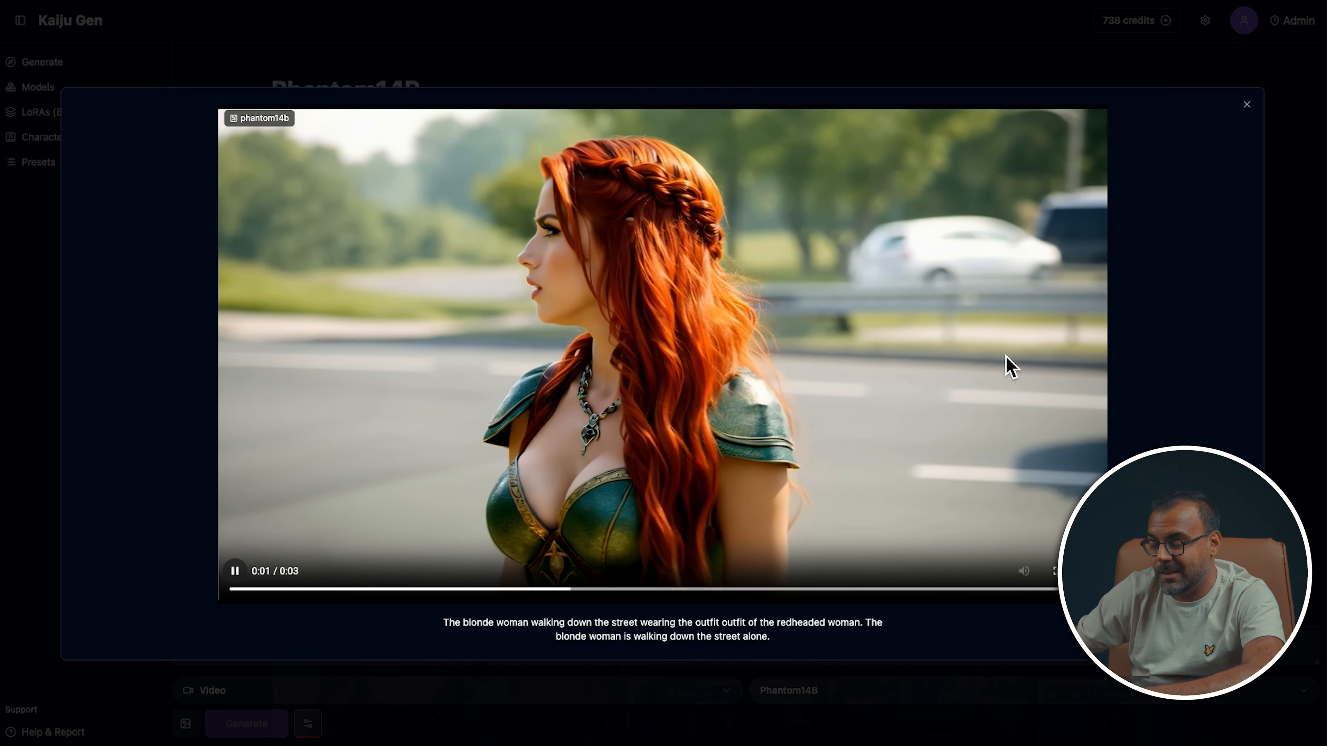
pyautogui.click(233, 575)
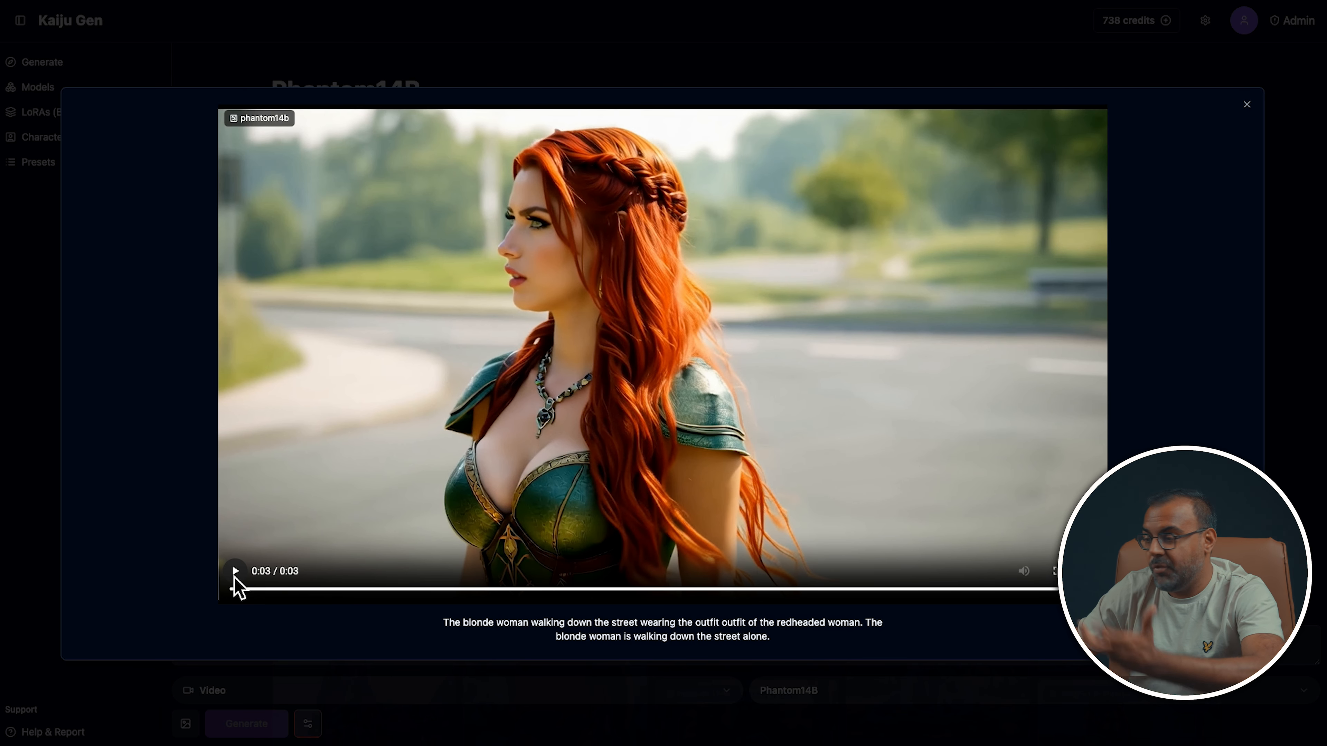
pyautogui.click(1248, 106)
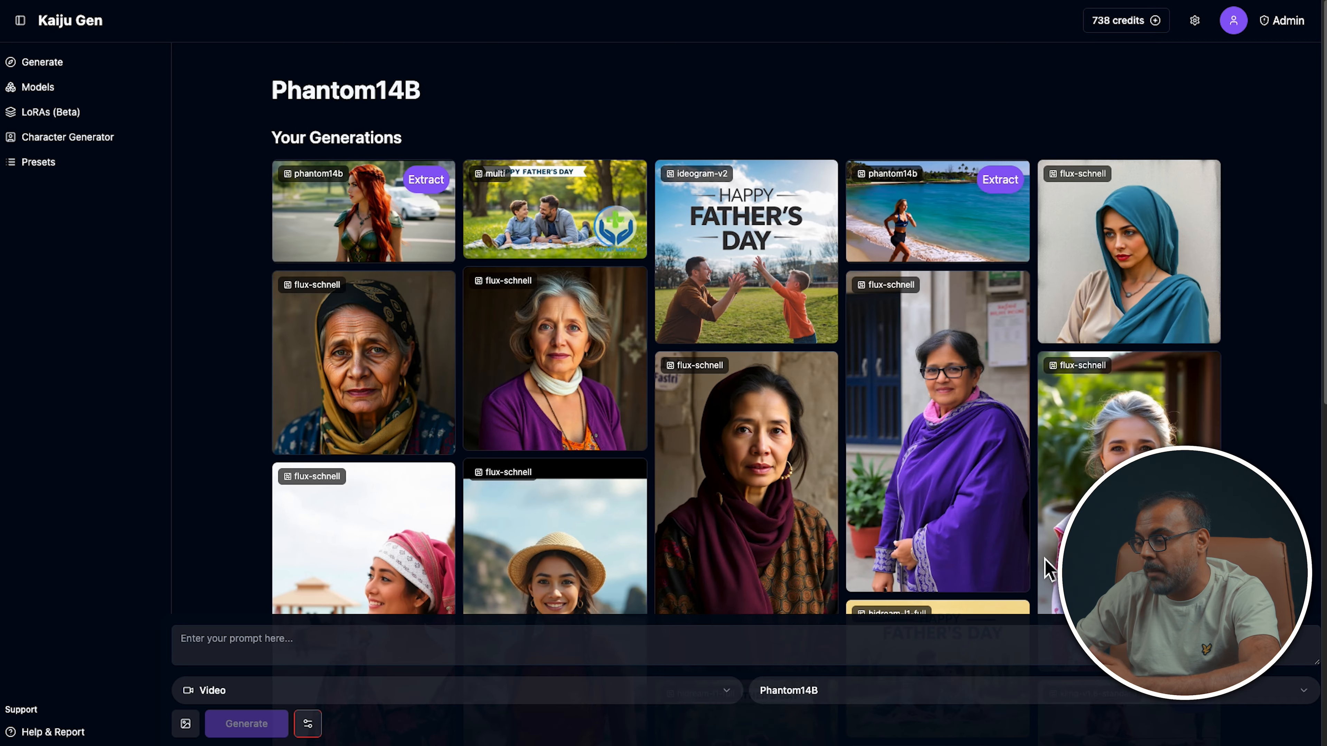
pyautogui.scroll(-5, 870, 736)
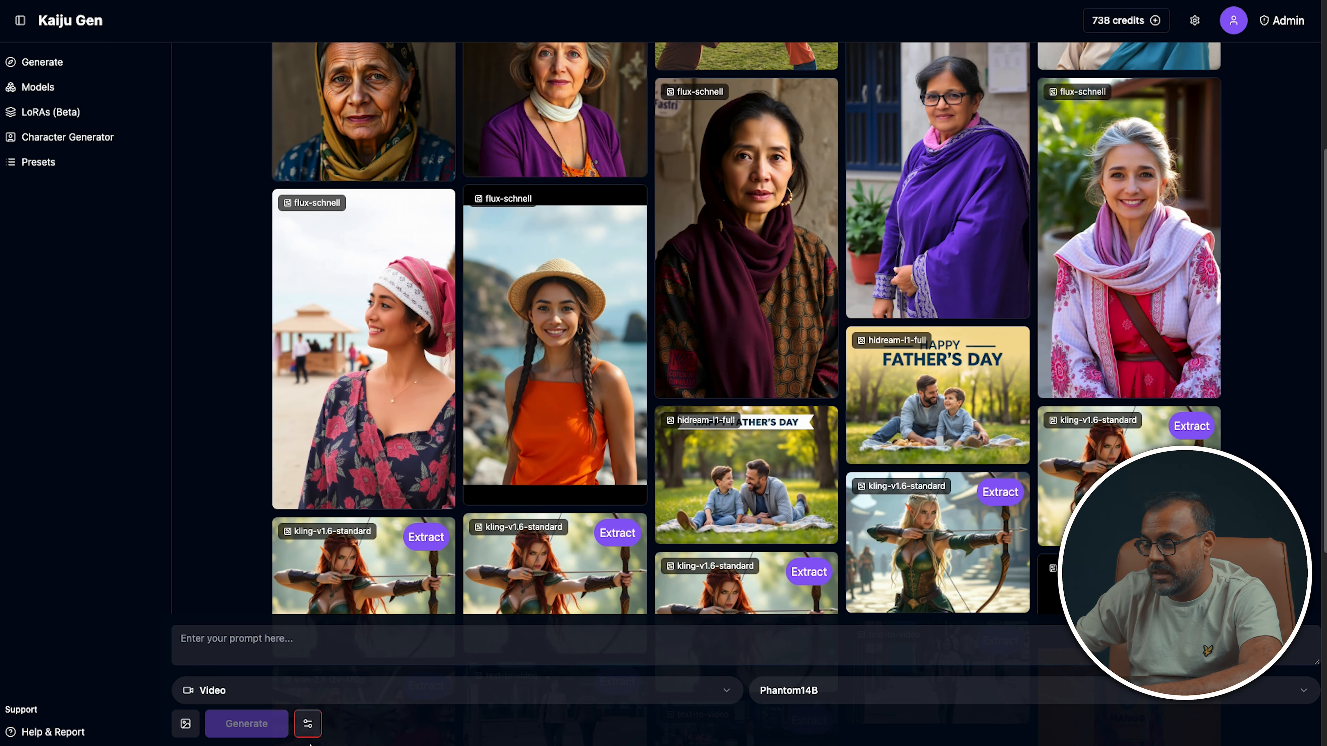
pyautogui.click(308, 728)
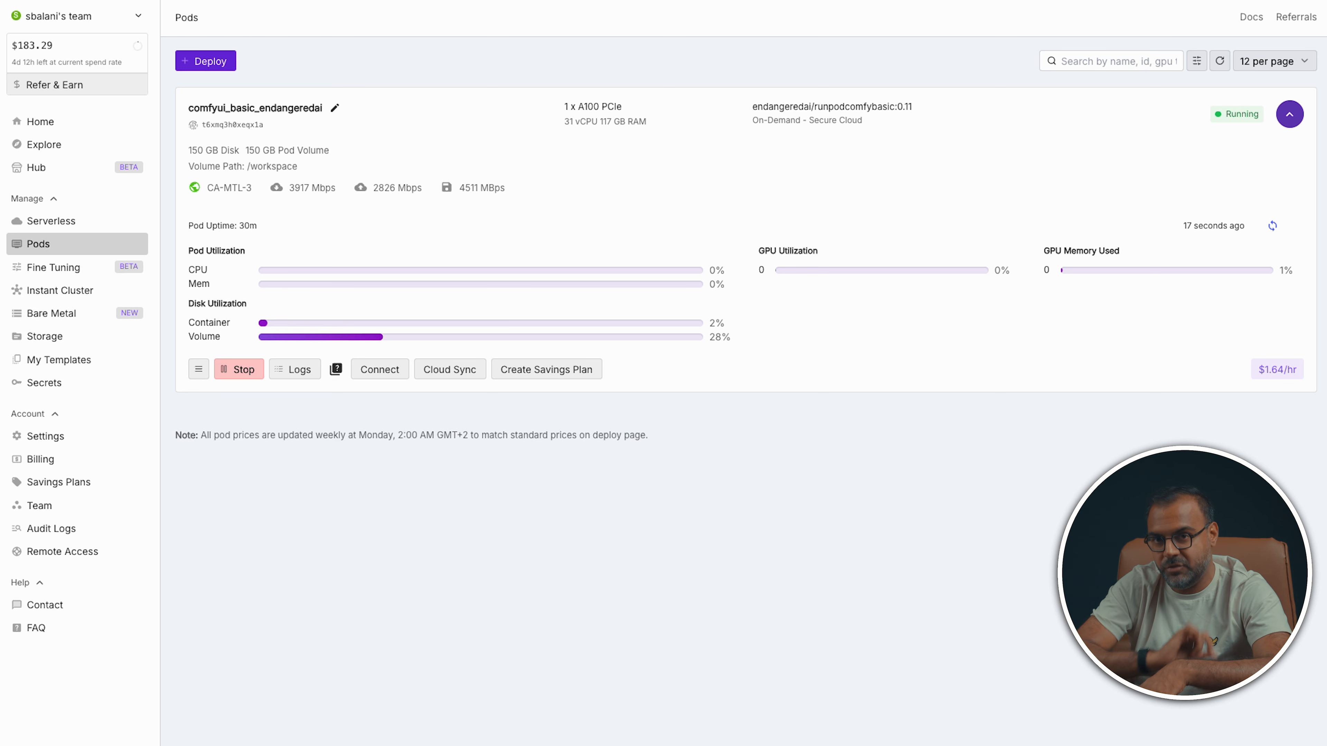
# Begin deploying a new pod on RunPod and look through the available GPUs, their VRAM and hourly prices
pyautogui.click(210, 56)
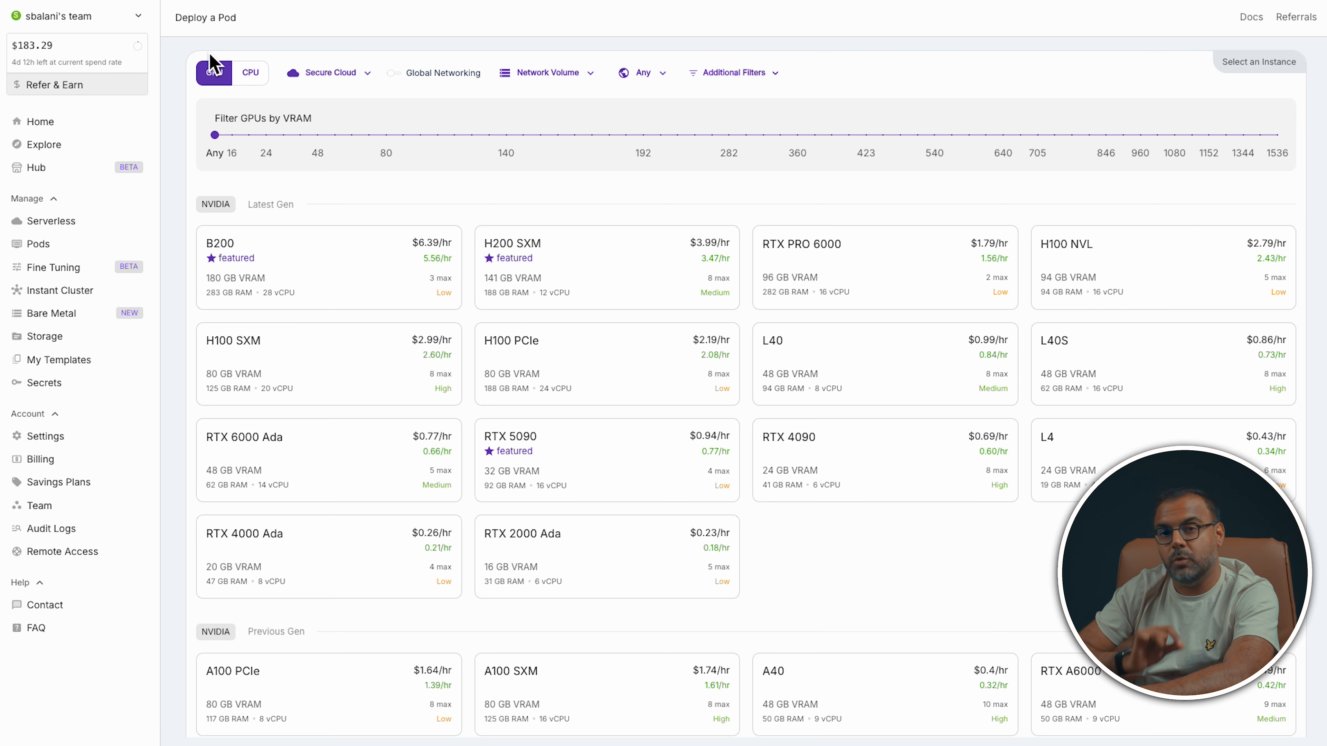
pyautogui.scroll(-5, 252, 148)
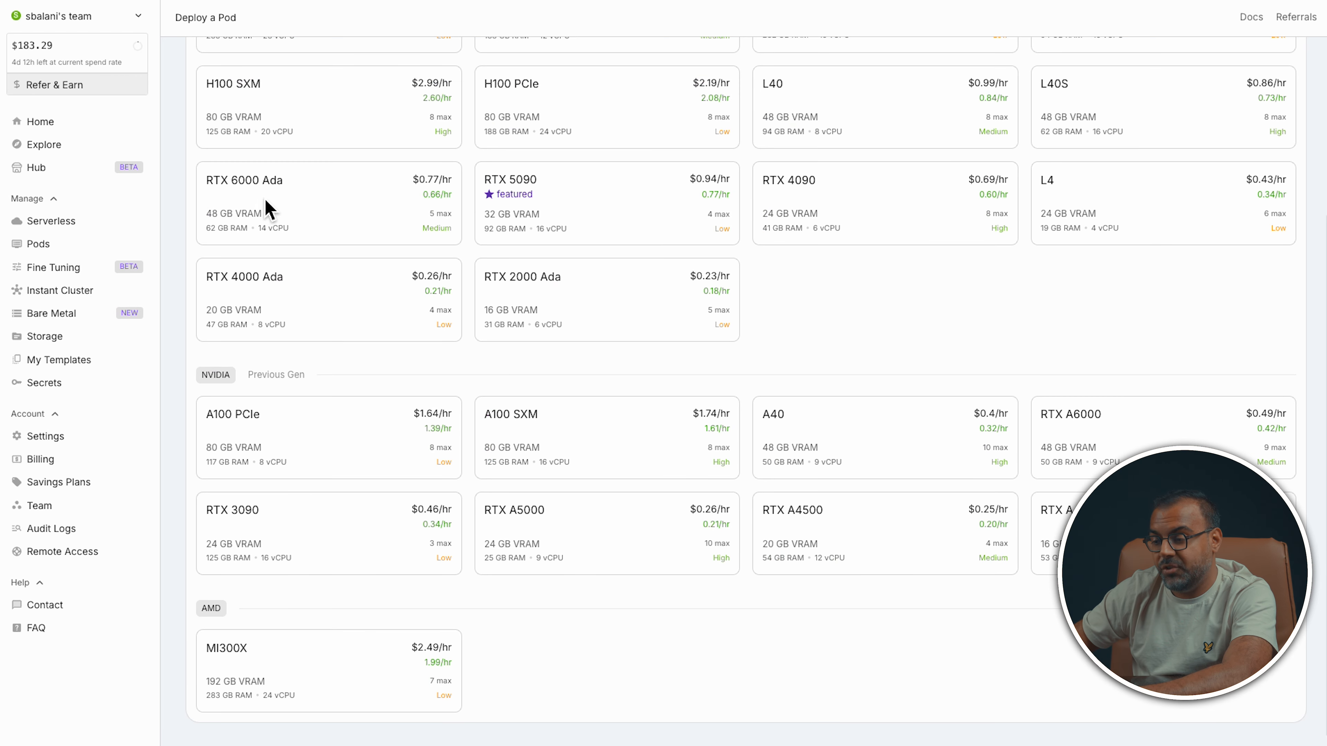
pyautogui.scroll(5, 515, 593)
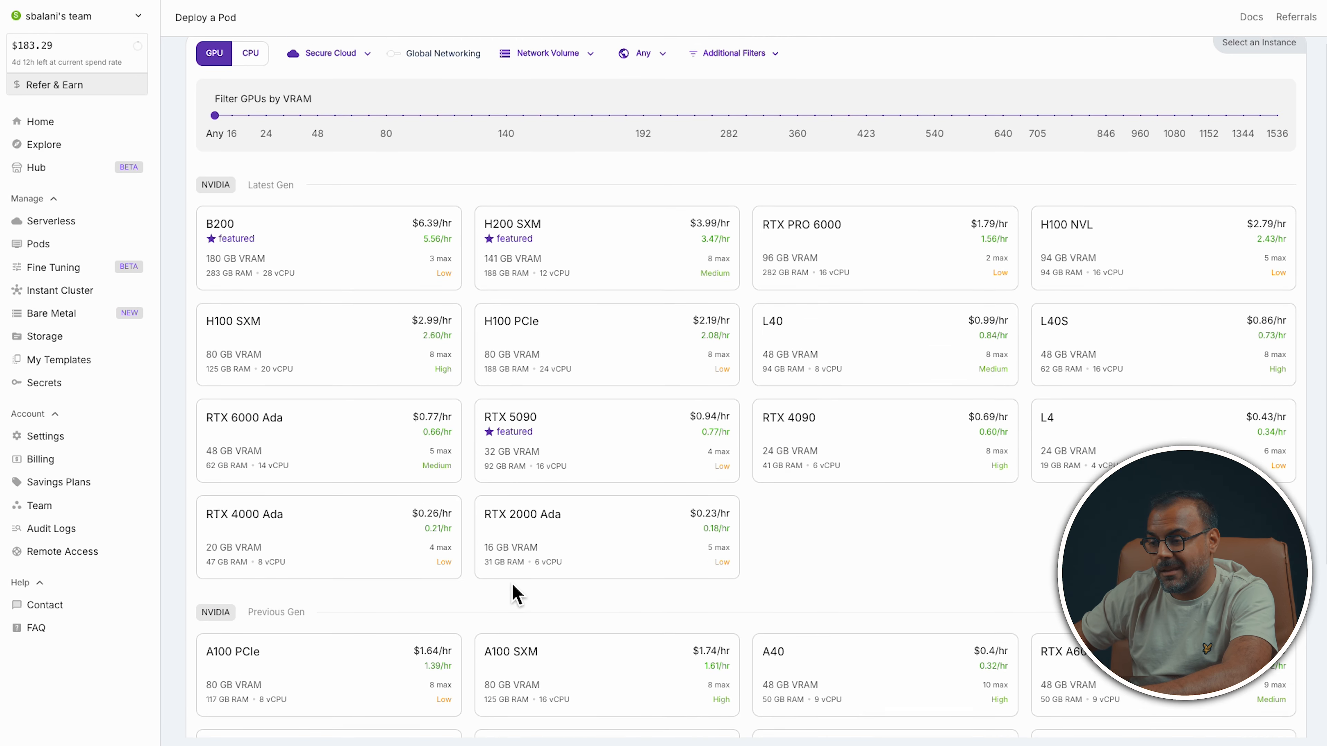
pyautogui.moveTo(509, 585)
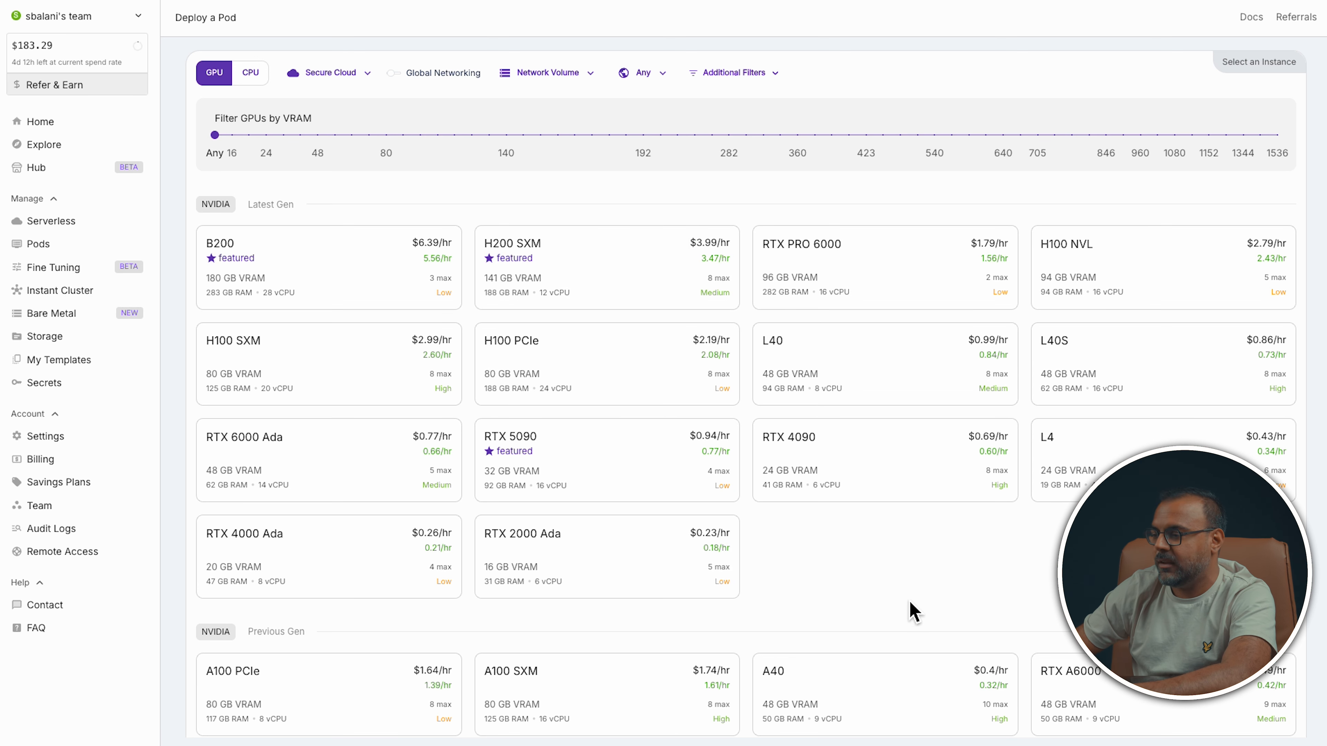
# Select the A100 PCIe GPU and the comfyui_basic_endangeredai template for the new pod
pyautogui.scroll(-5, 909, 616)
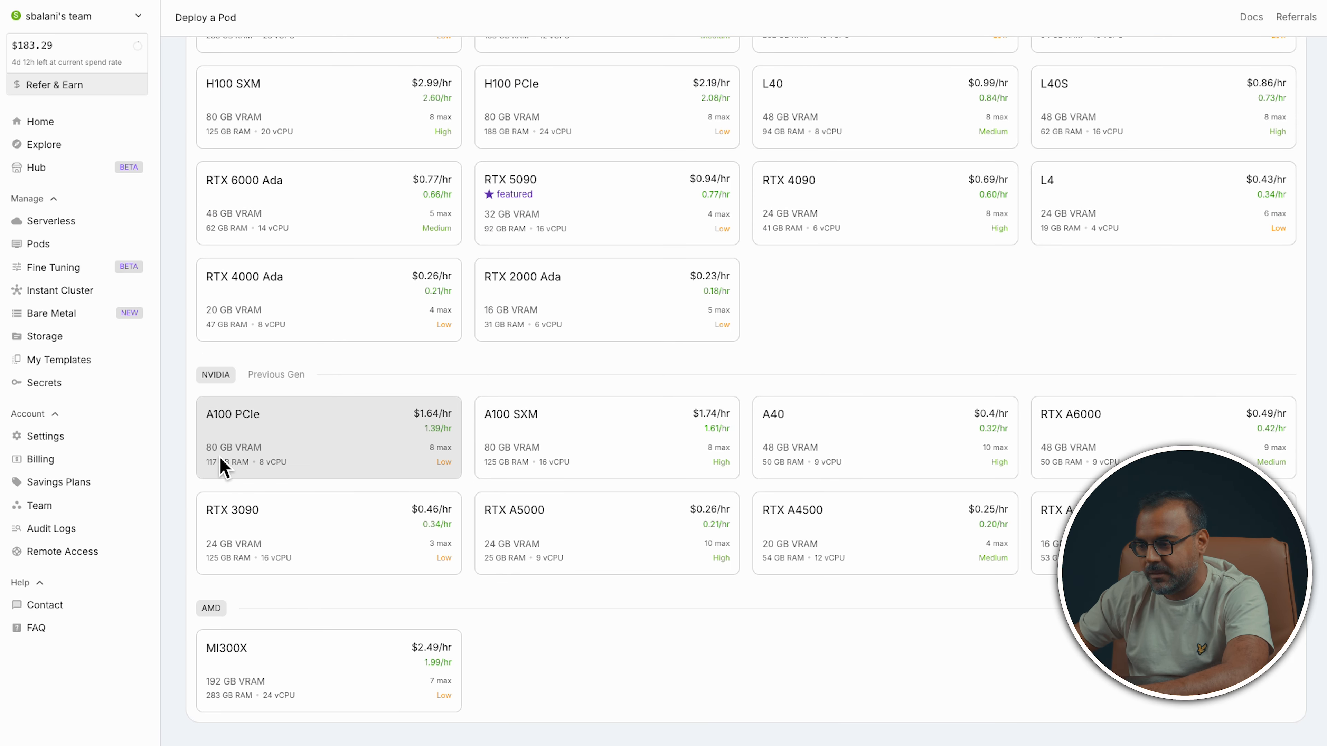
pyautogui.moveTo(243, 442)
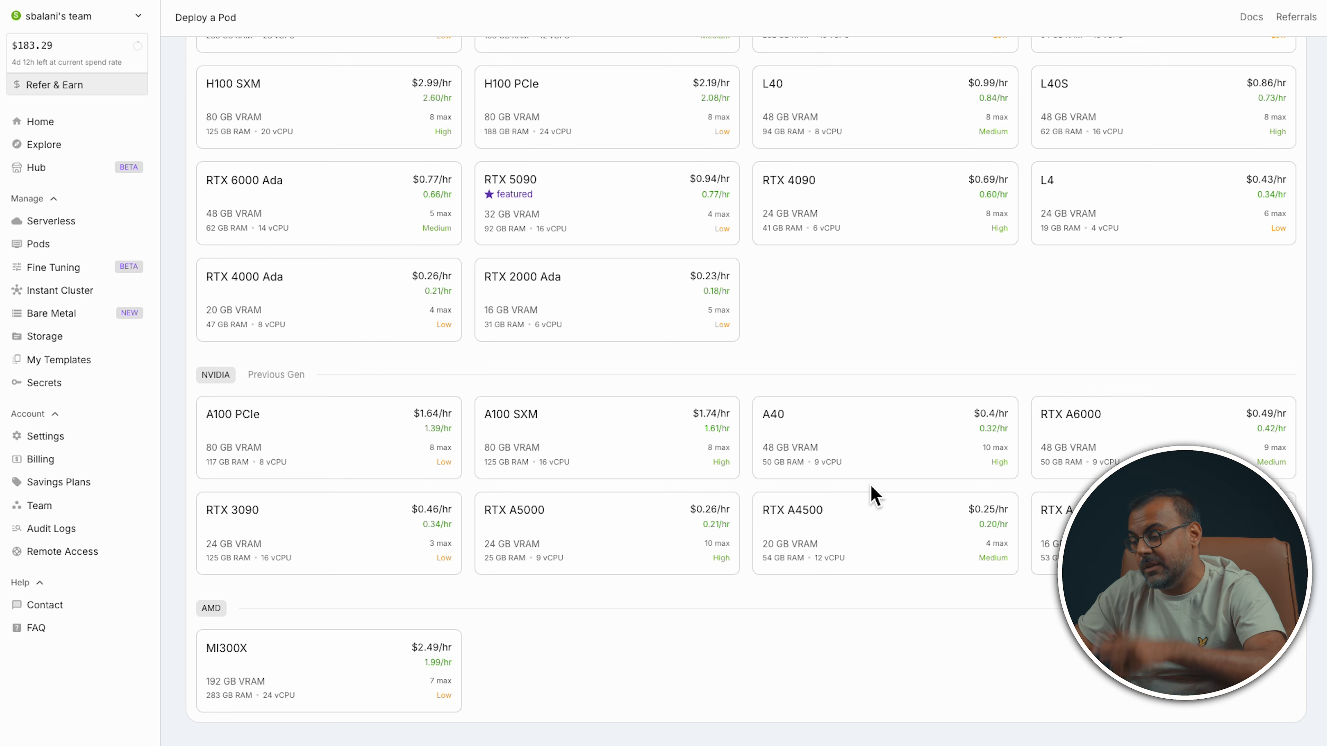
pyautogui.moveTo(847, 460)
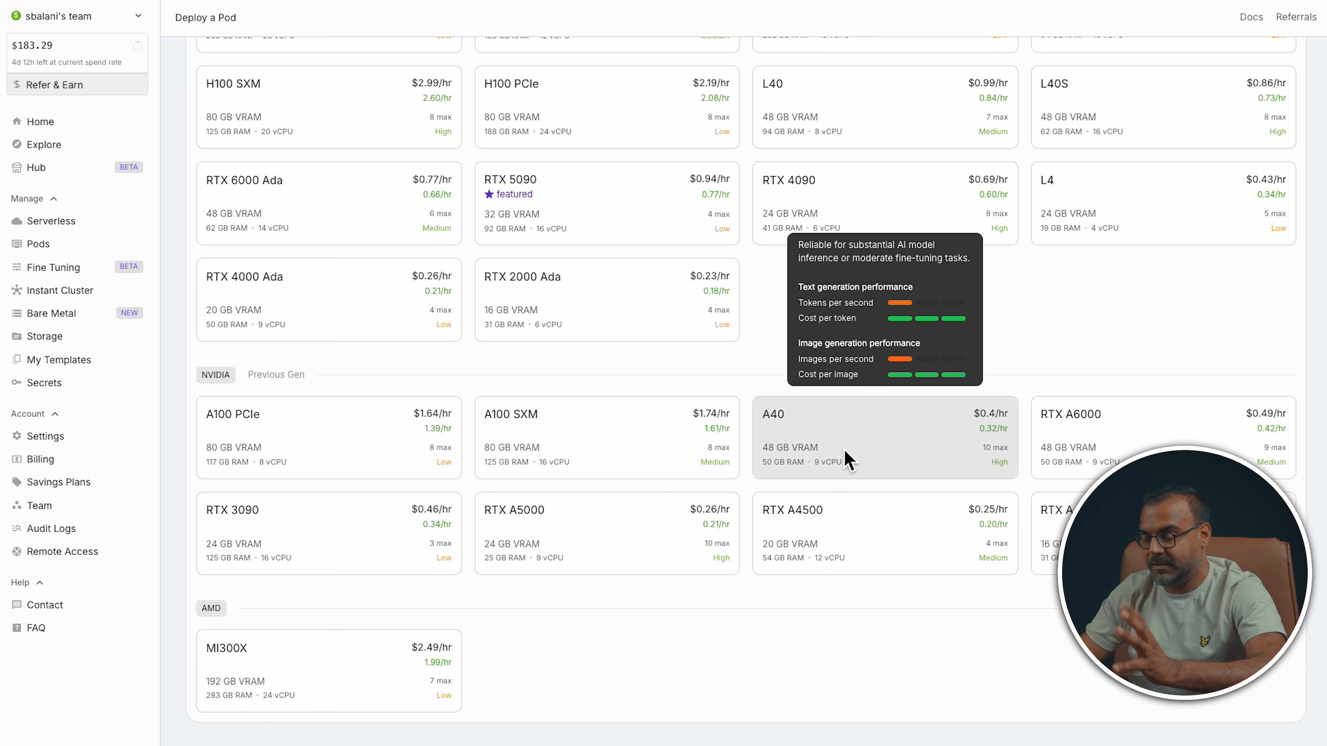
pyautogui.click(293, 465)
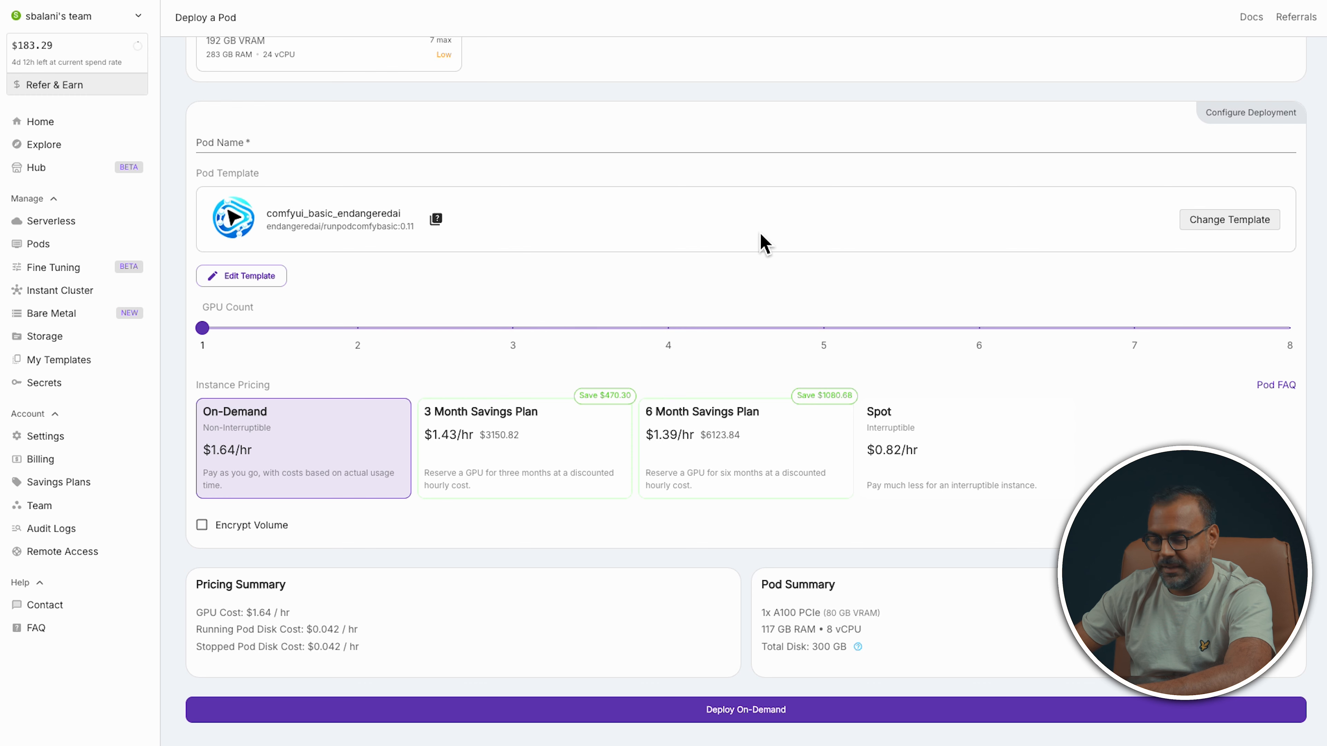
pyautogui.click(1258, 220)
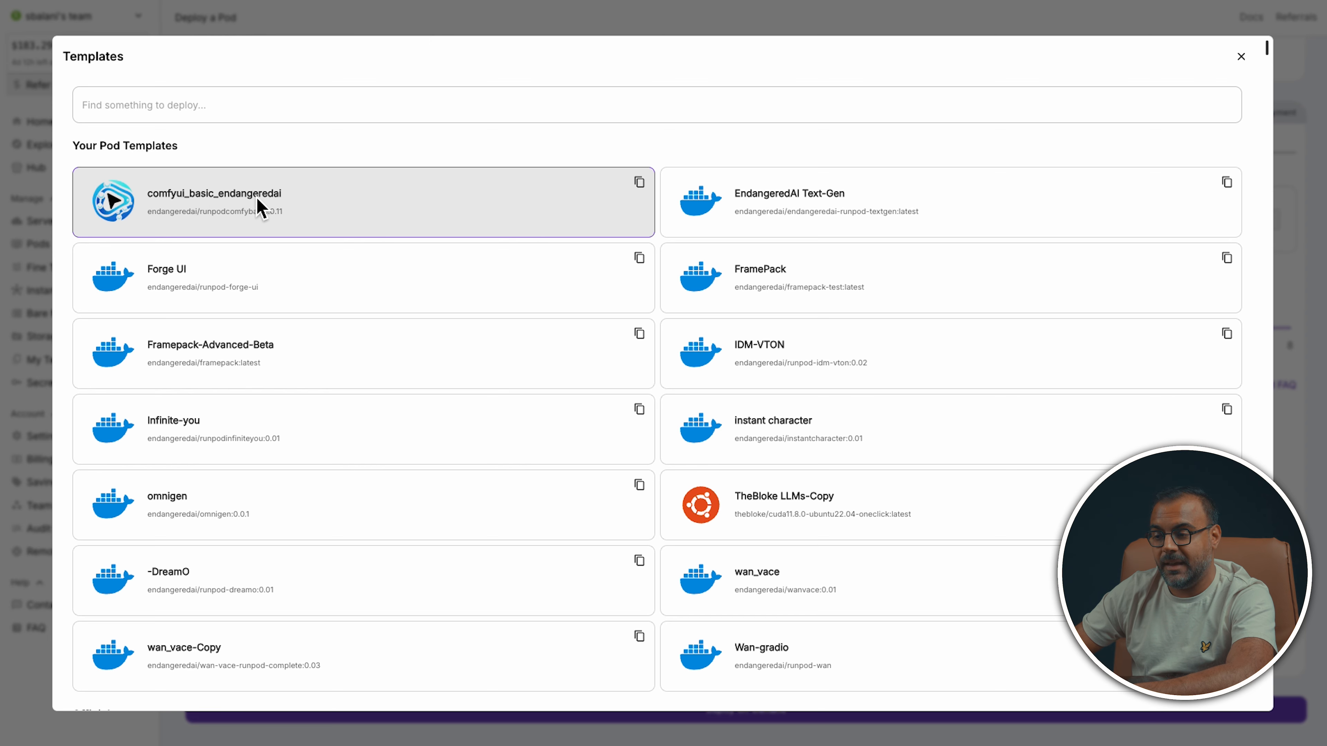
pyautogui.click(339, 224)
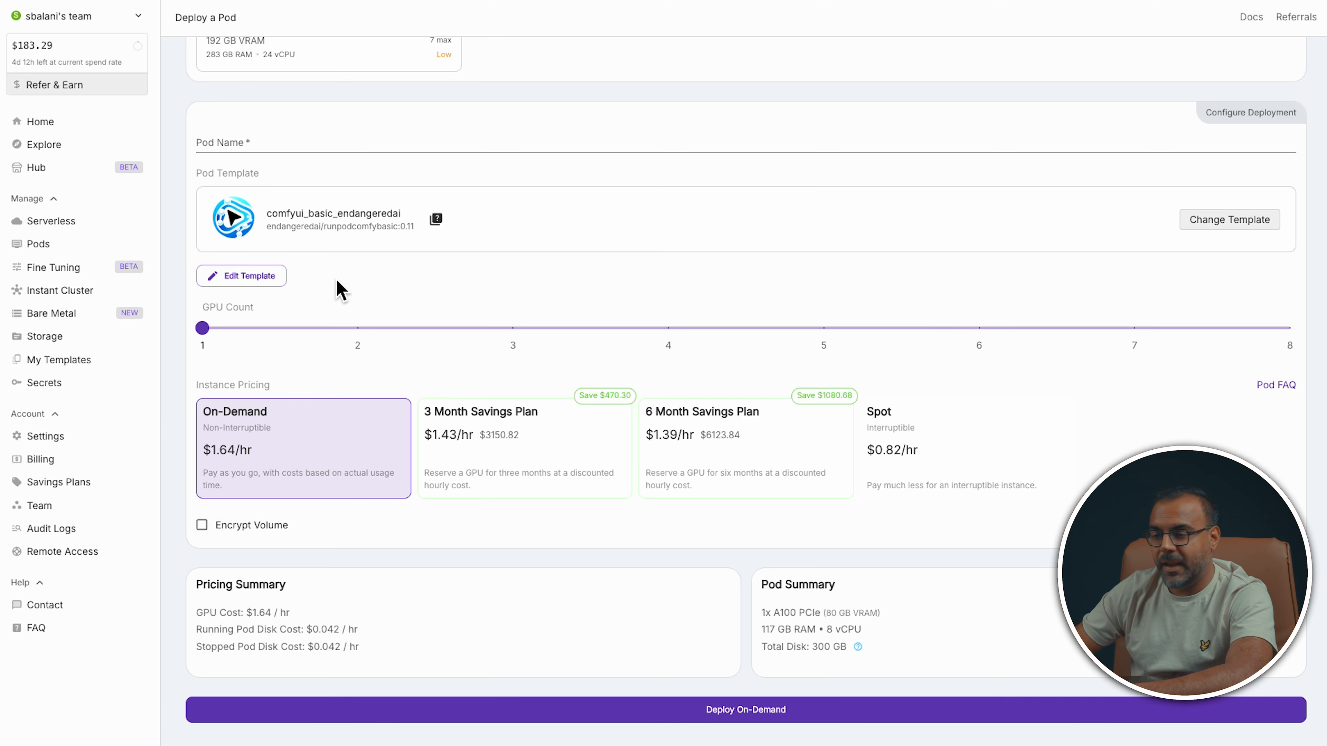
# Open the pod template's overrides and look through its public environment variables
pyautogui.click(258, 278)
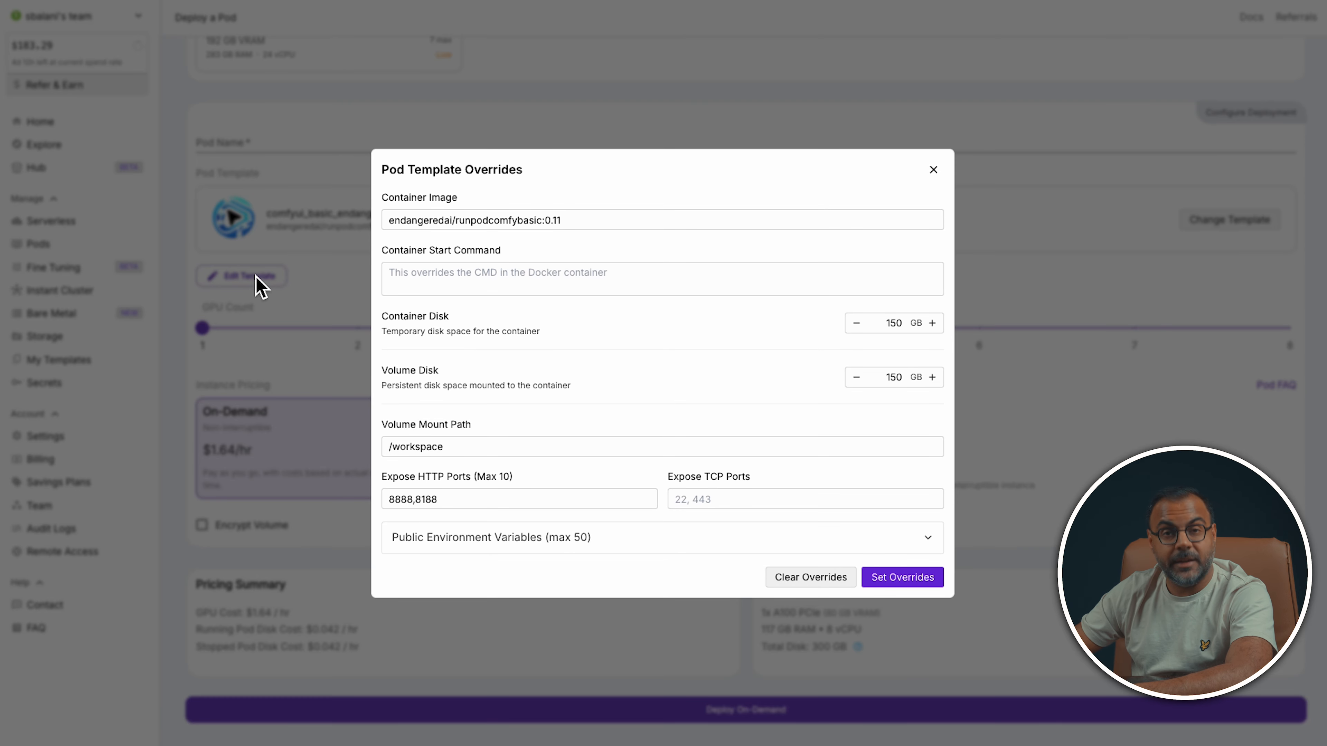
pyautogui.click(539, 536)
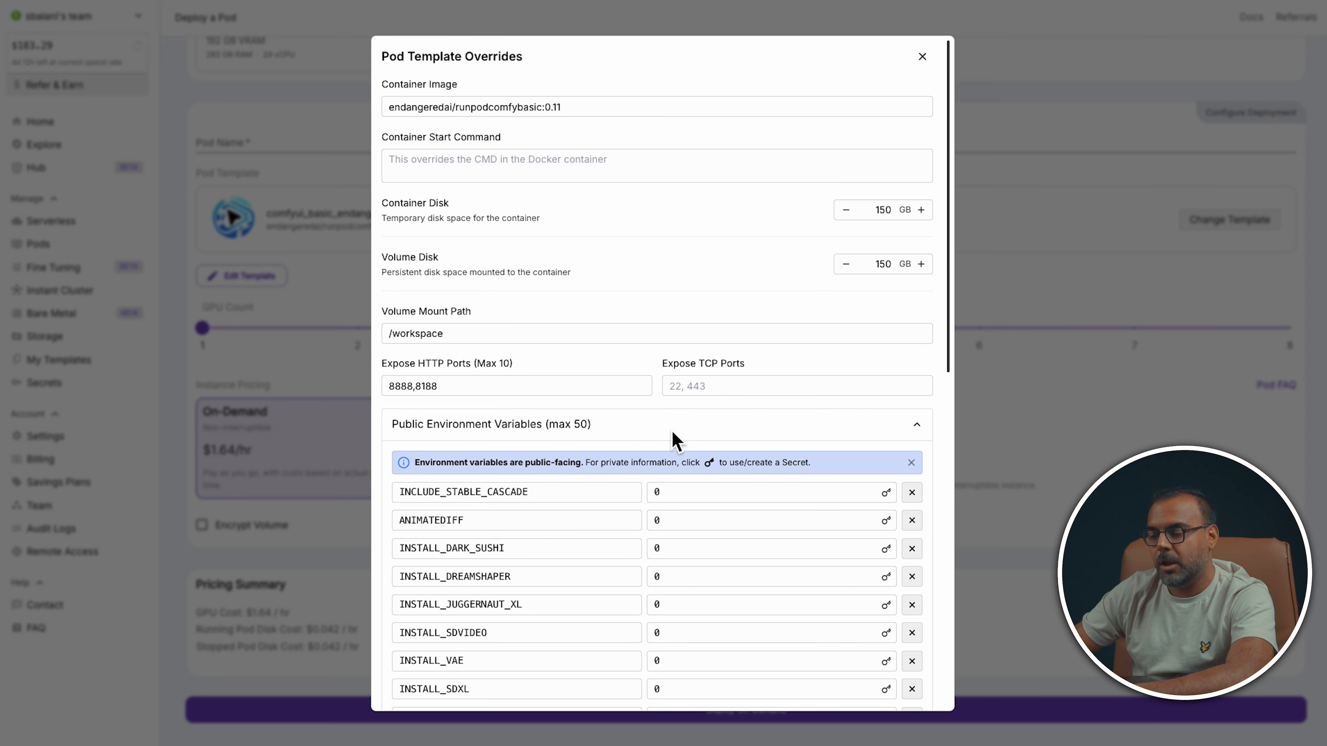
pyautogui.scroll(-10, 671, 430)
pyautogui.scroll(5, 668, 427)
pyautogui.scroll(3, 669, 427)
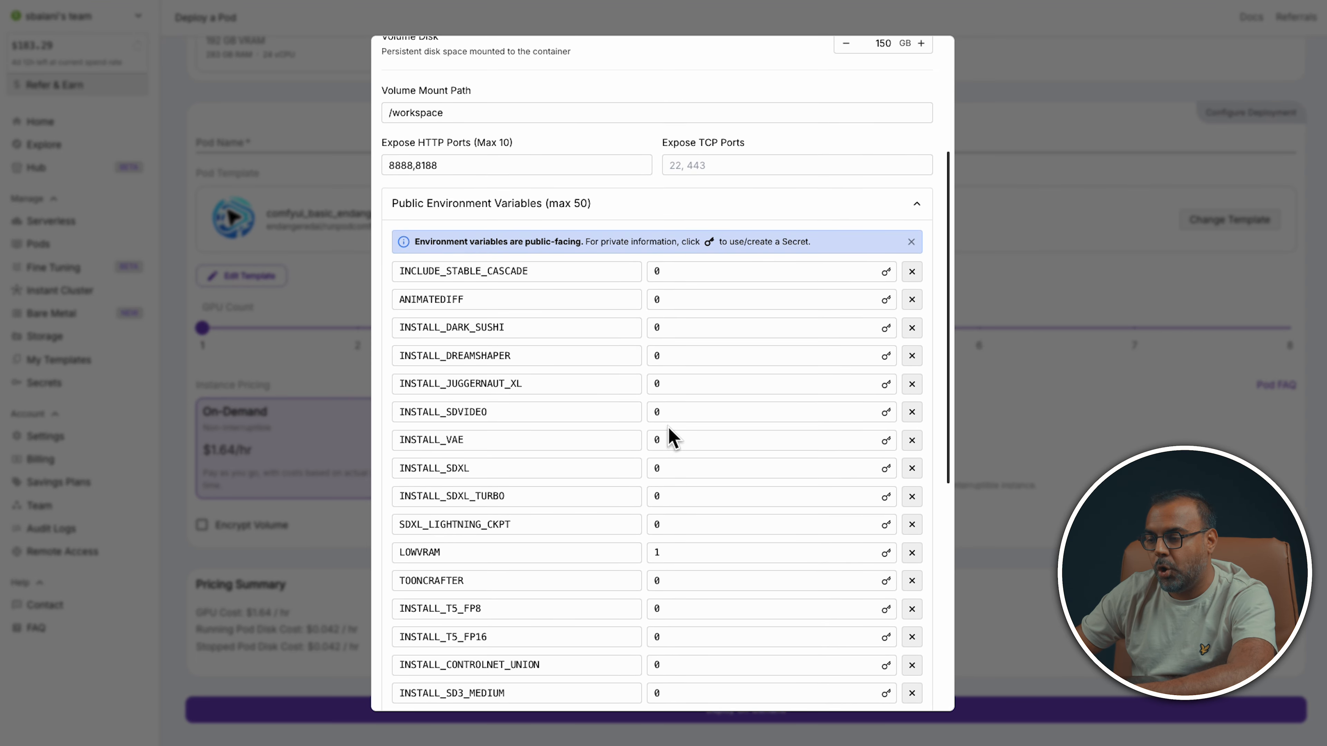
pyautogui.scroll(-8, 671, 437)
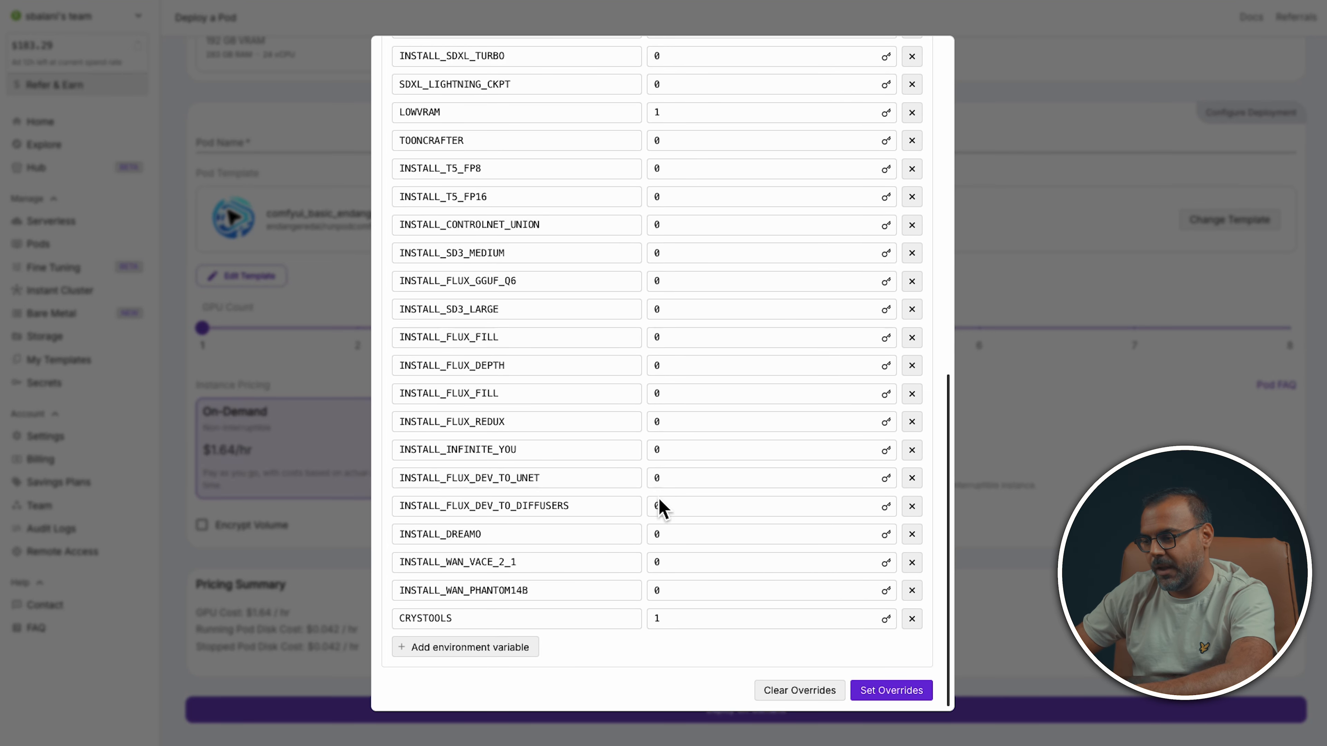
pyautogui.scroll(12, 672, 622)
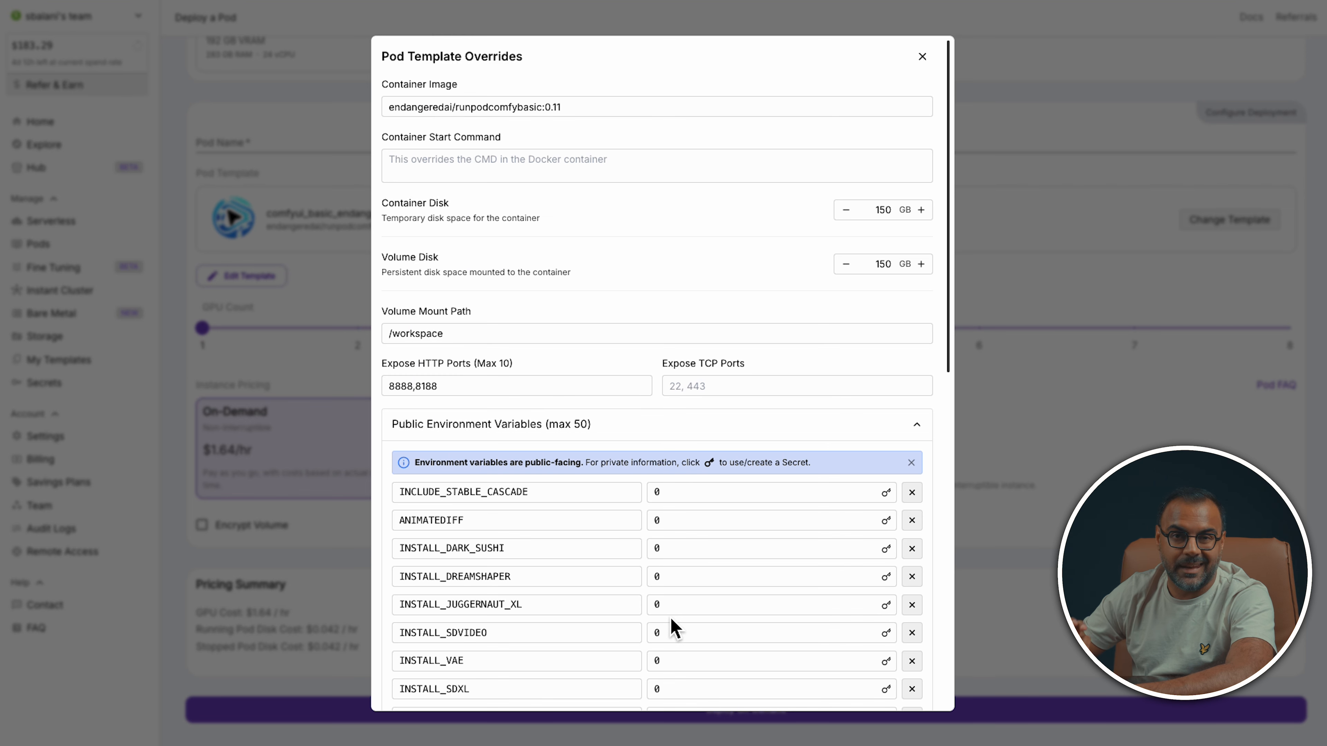
pyautogui.scroll(-5, 670, 616)
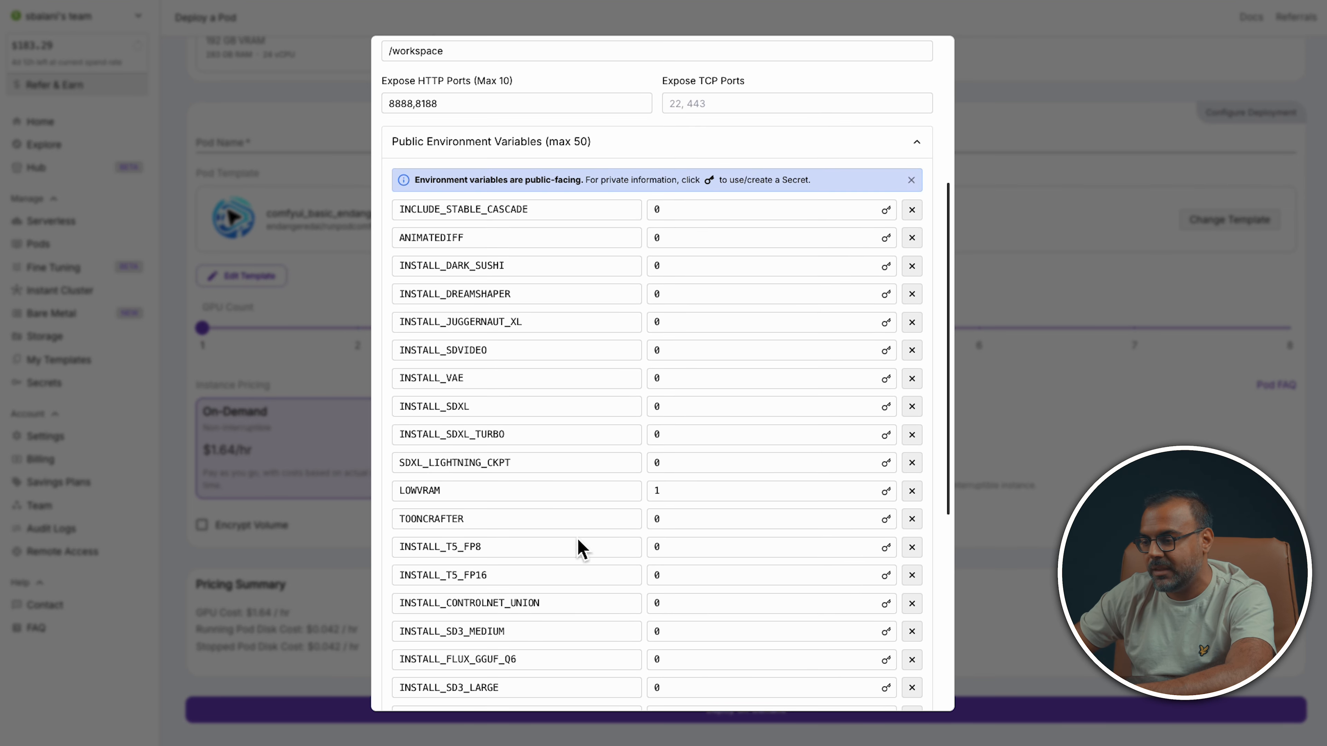
pyautogui.scroll(-7, 477, 474)
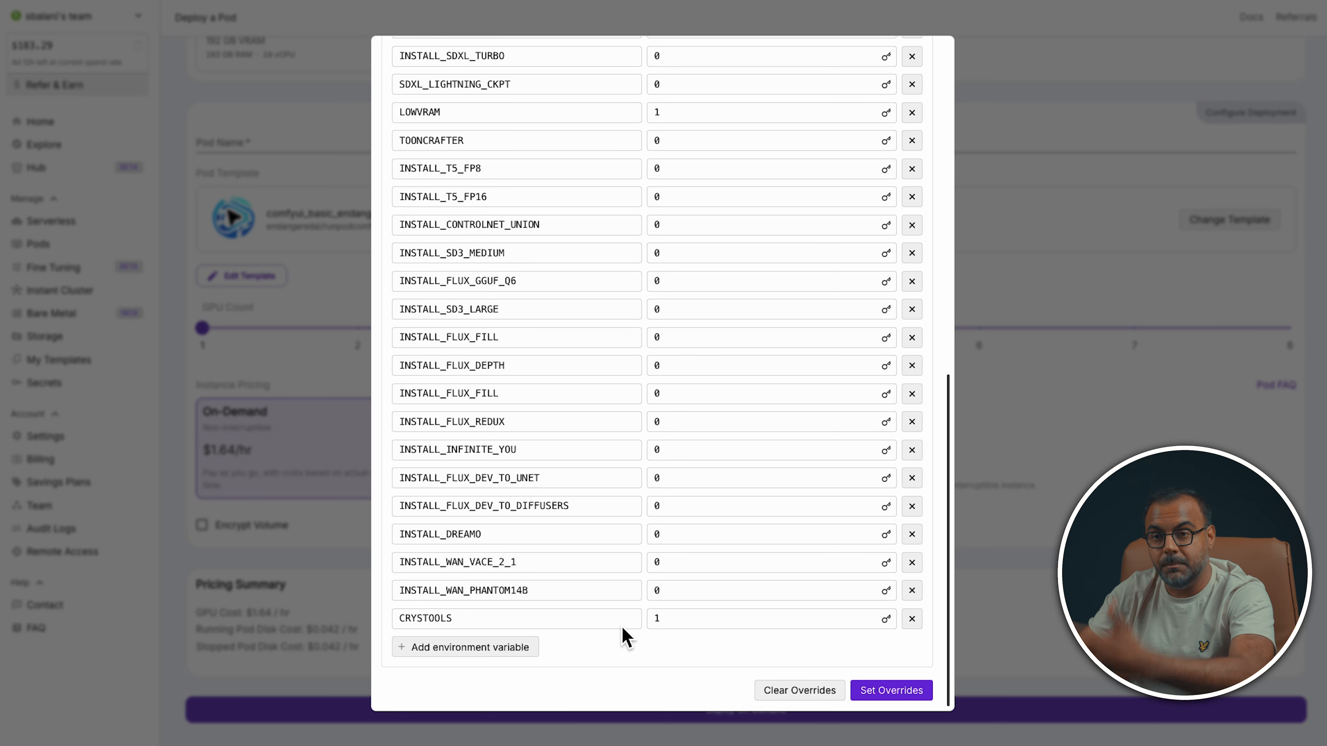
# Apply a template override setting INSTALL_WAN_PHANTOM14B to 1 and deploy the pod on demand
pyautogui.click(713, 593)
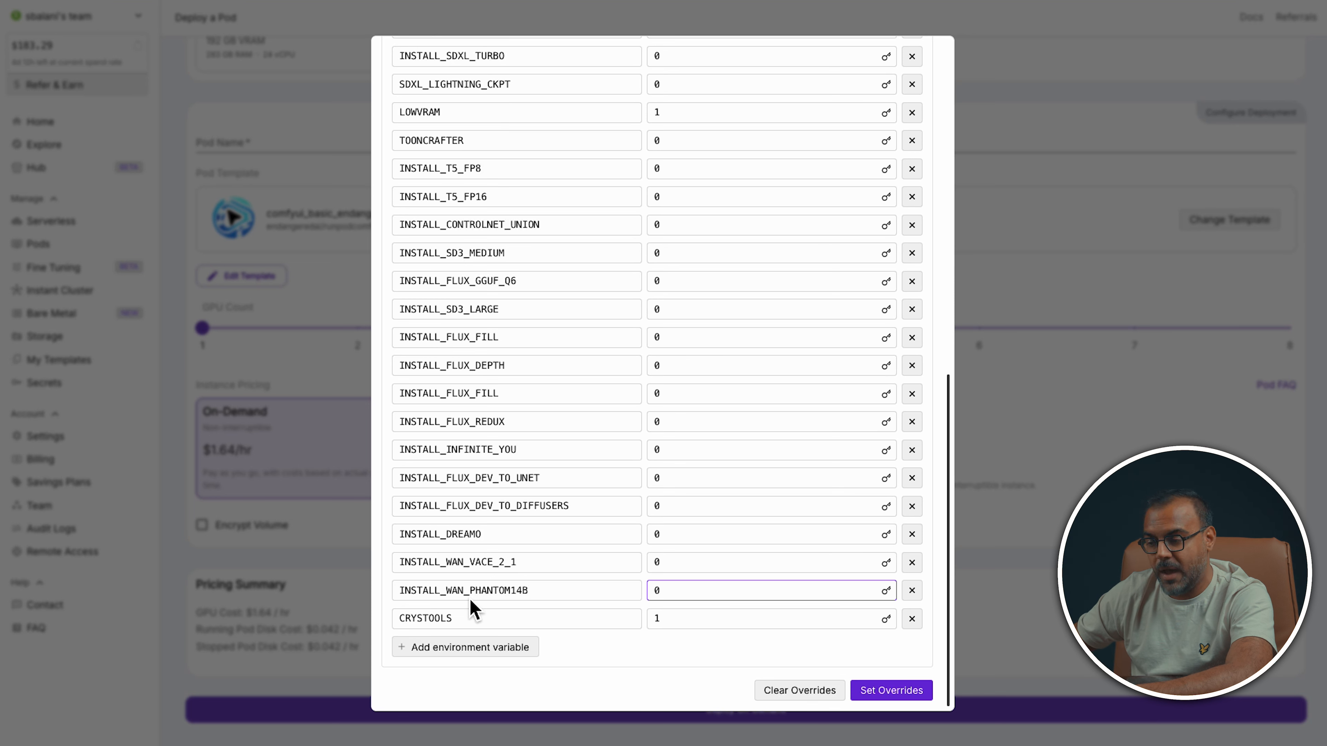
pyautogui.press('BackSpace')
pyautogui.write('1')
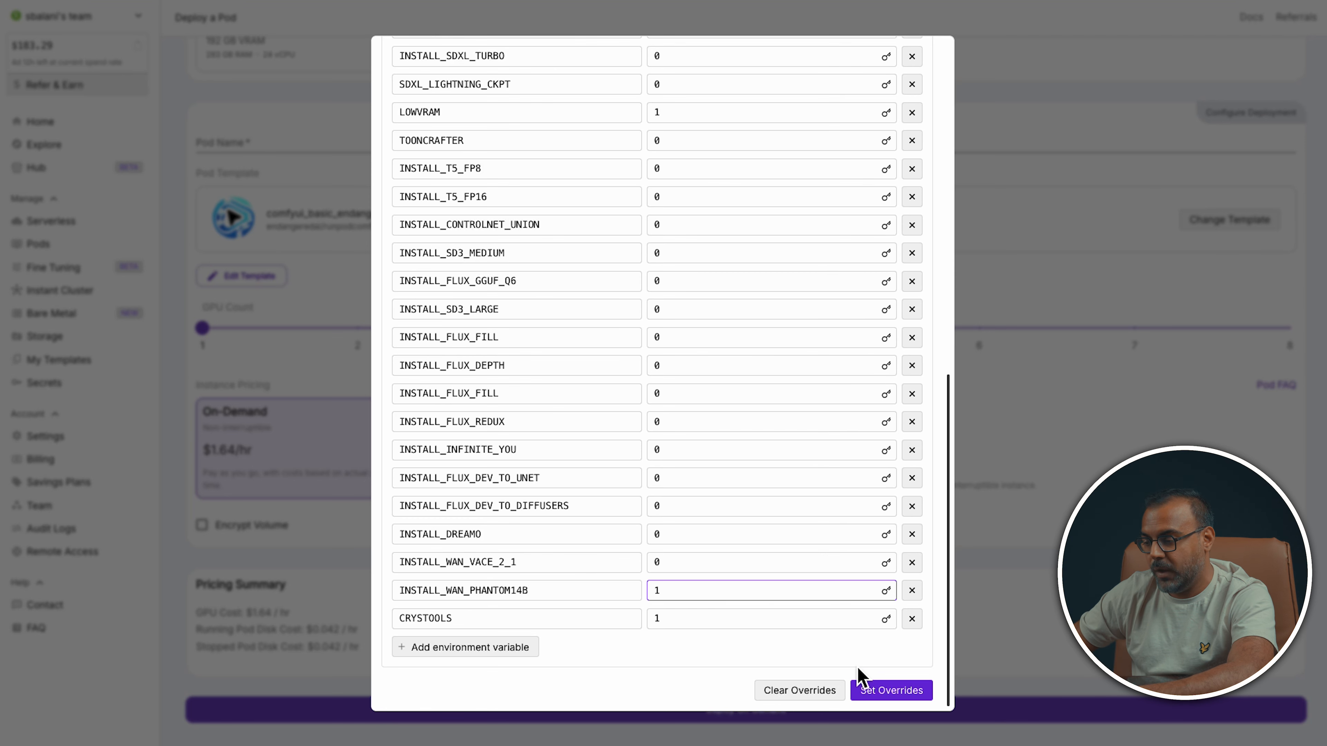
pyautogui.click(883, 691)
pyautogui.scroll(-1, 642, 660)
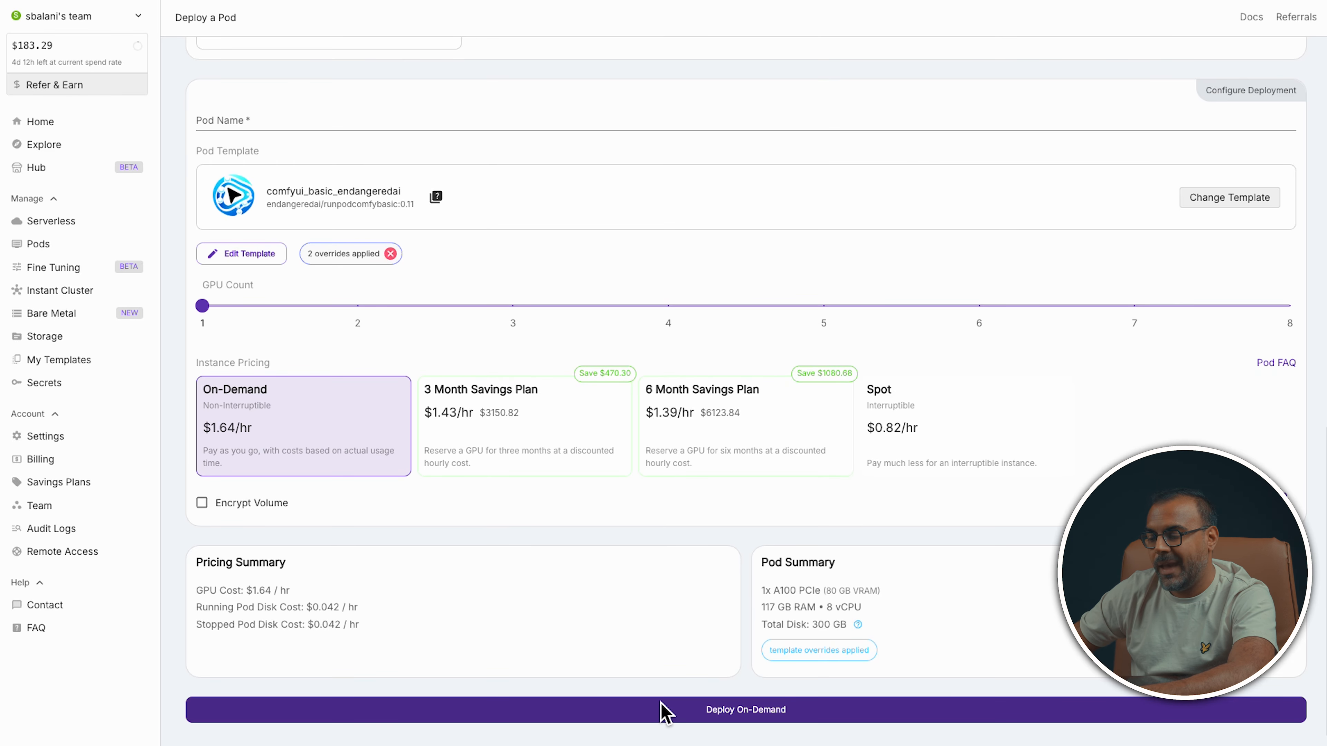
pyautogui.click(660, 712)
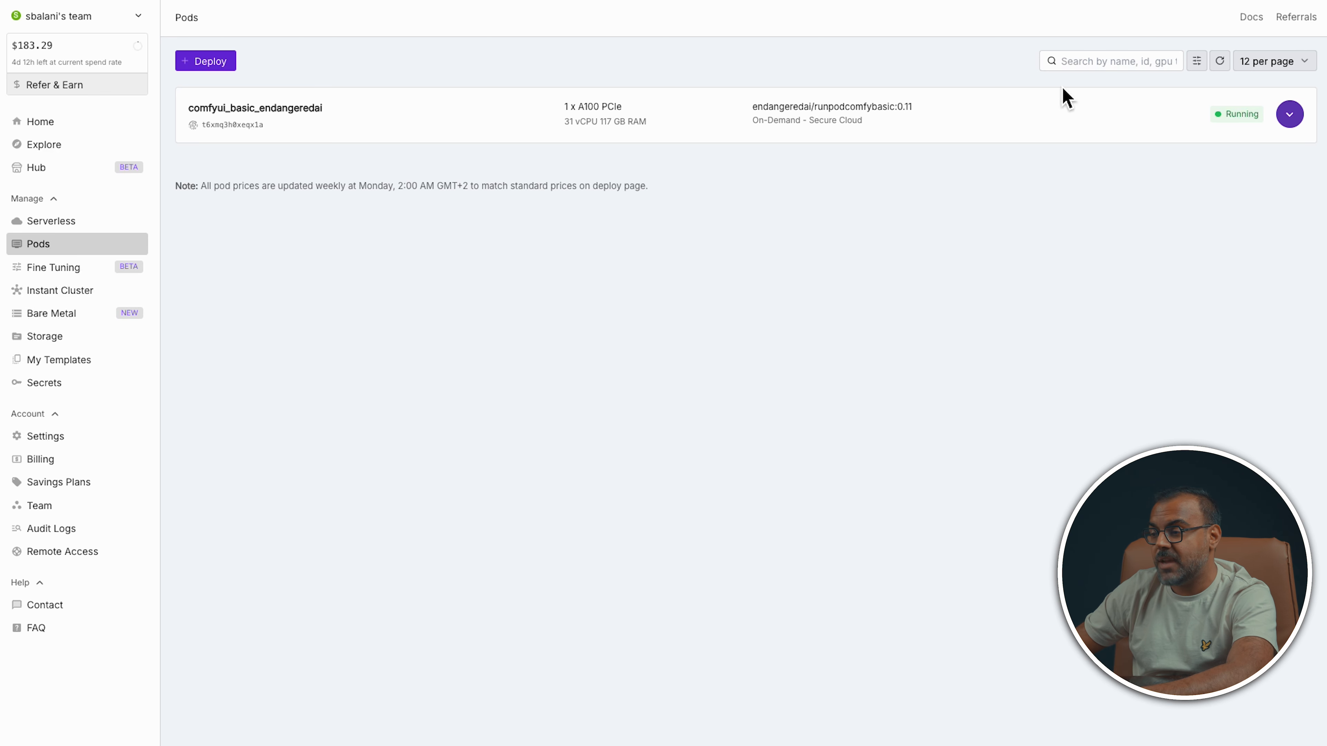
# Expand the running pod's details and read its container logs through to the latest entries
pyautogui.click(1289, 114)
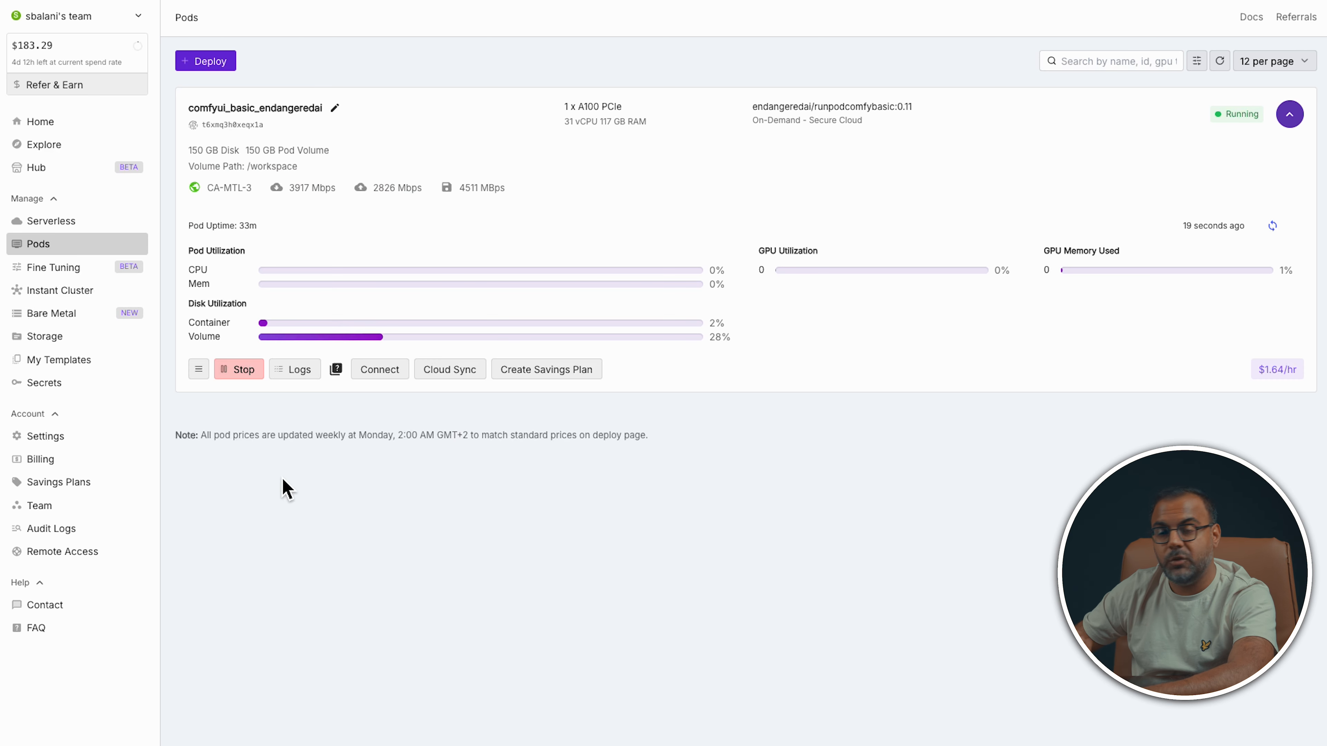
pyautogui.click(304, 370)
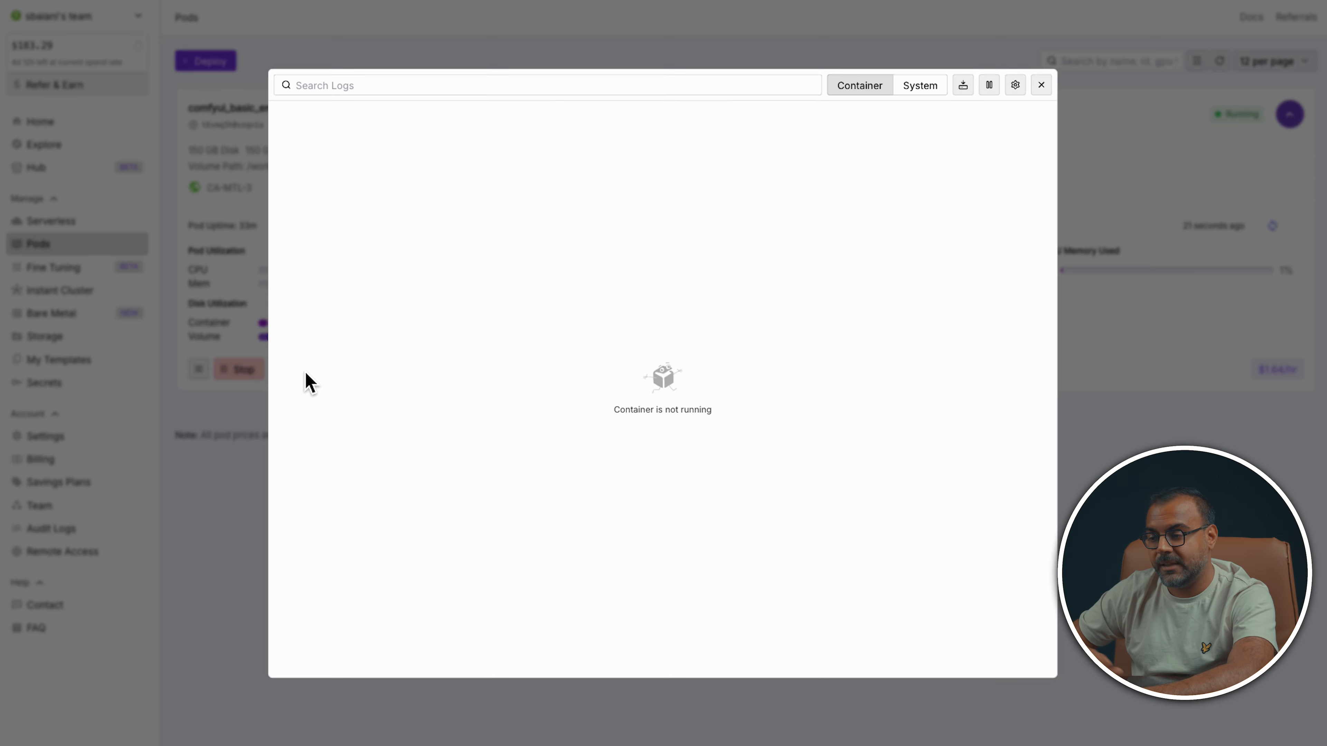
pyautogui.scroll(10, 1013, 329)
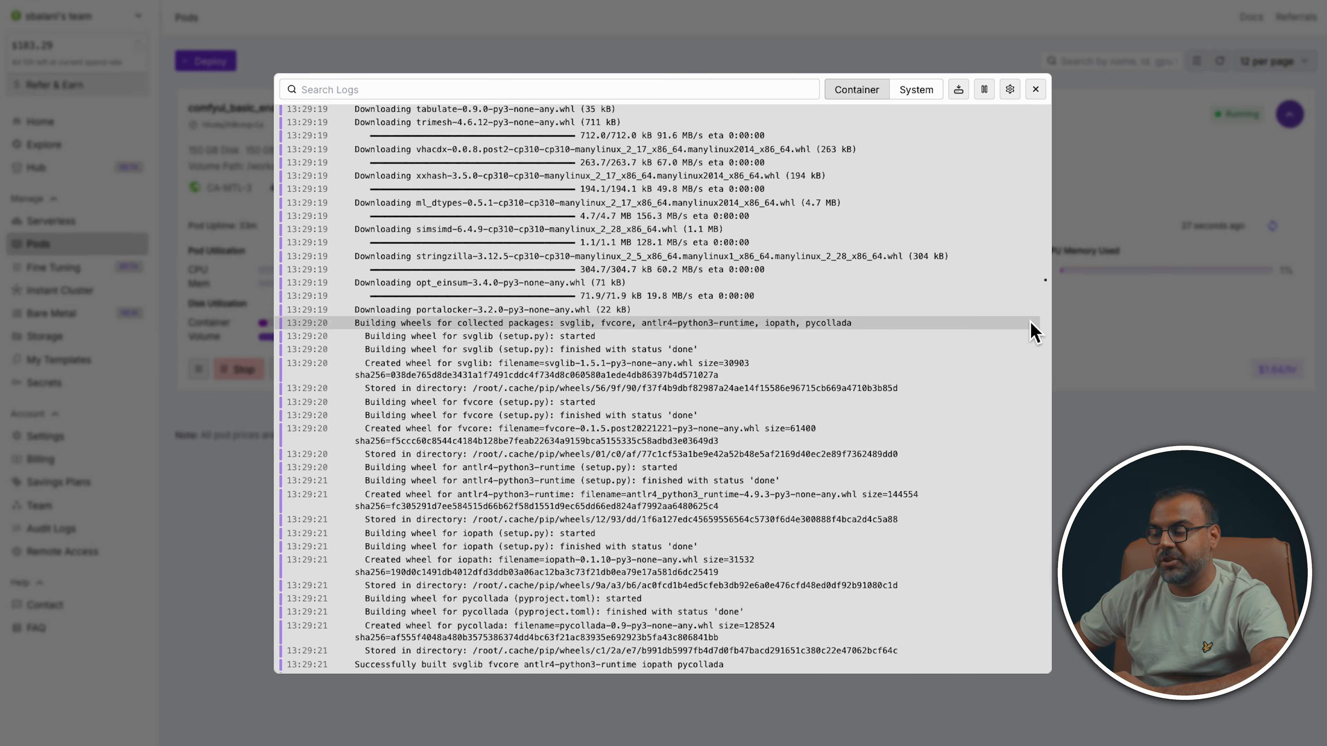
pyautogui.scroll(-15, 1033, 332)
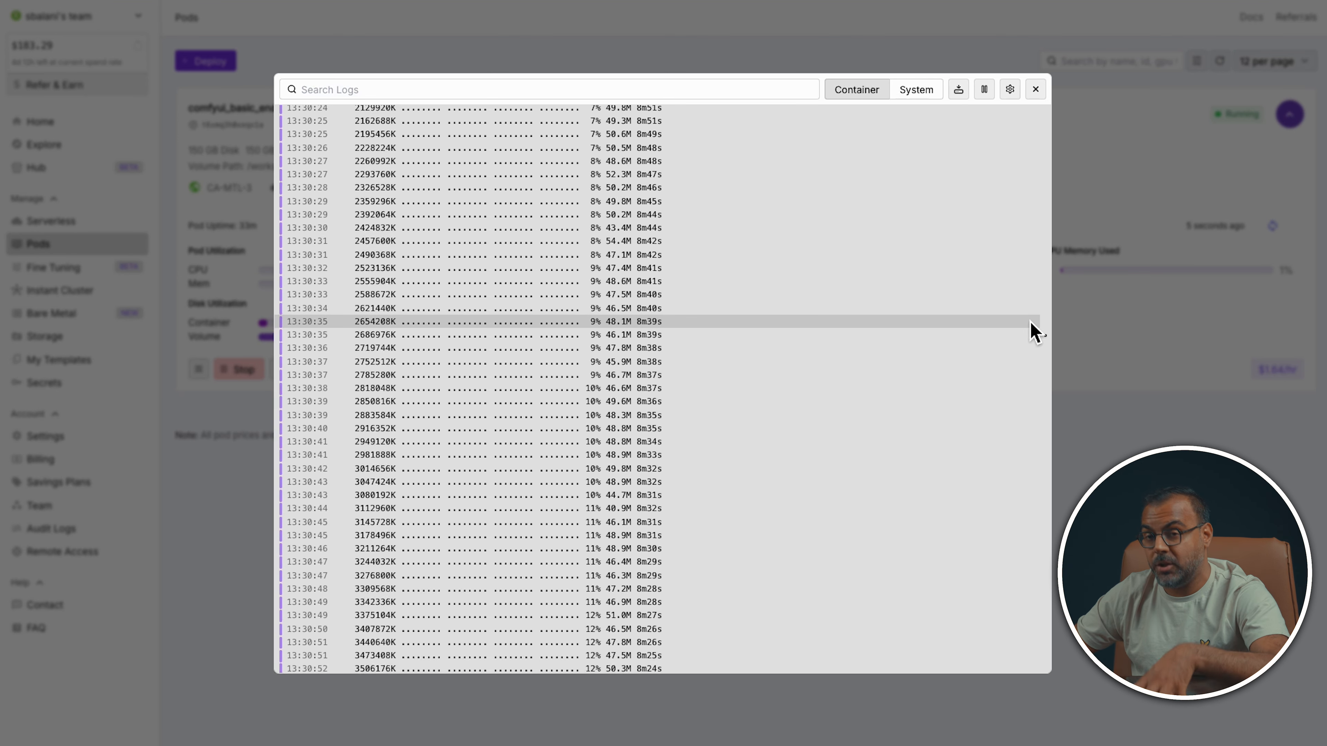
pyautogui.moveTo(1049, 345); pyautogui.dragTo(1022, 676)
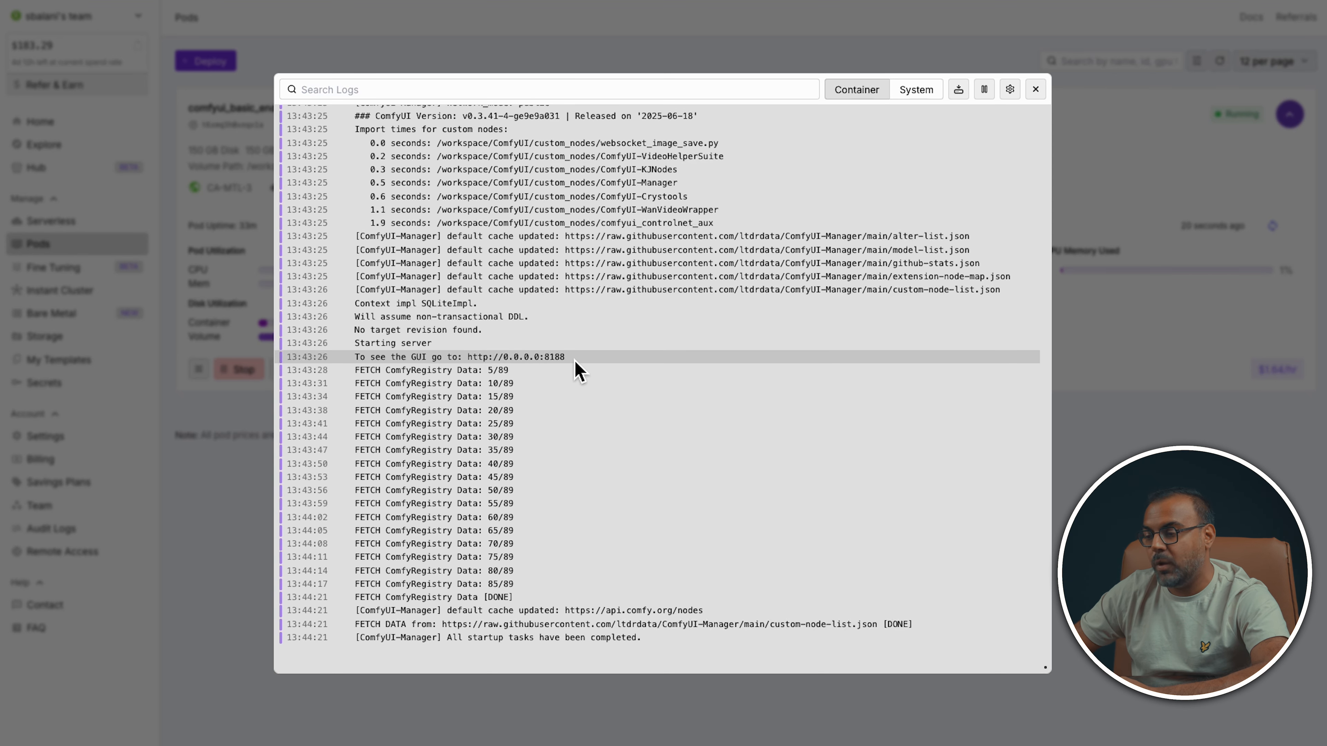
pyautogui.press('Escape')
# Connect to the pod's HTTP services on ports 8188 and 8888 and dismiss ComfyUI's template gallery
pyautogui.click(380, 370)
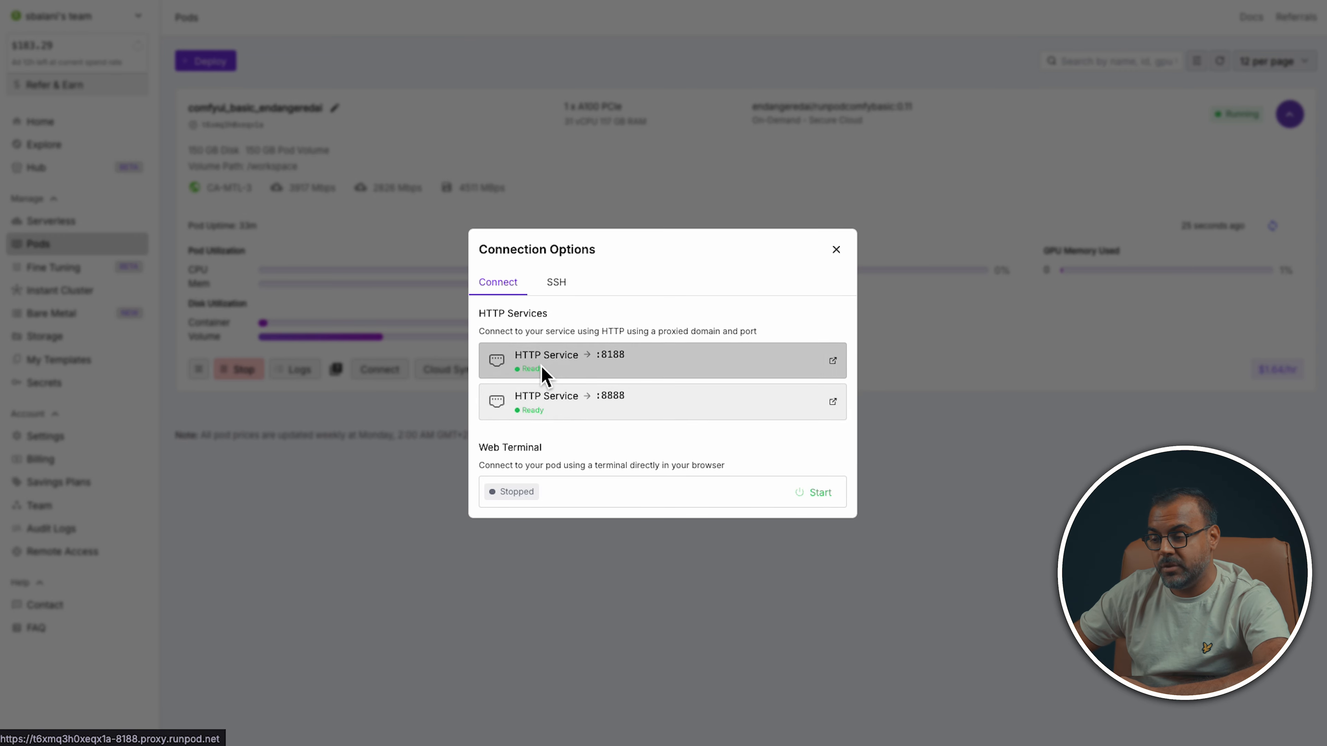
pyautogui.click(557, 405)
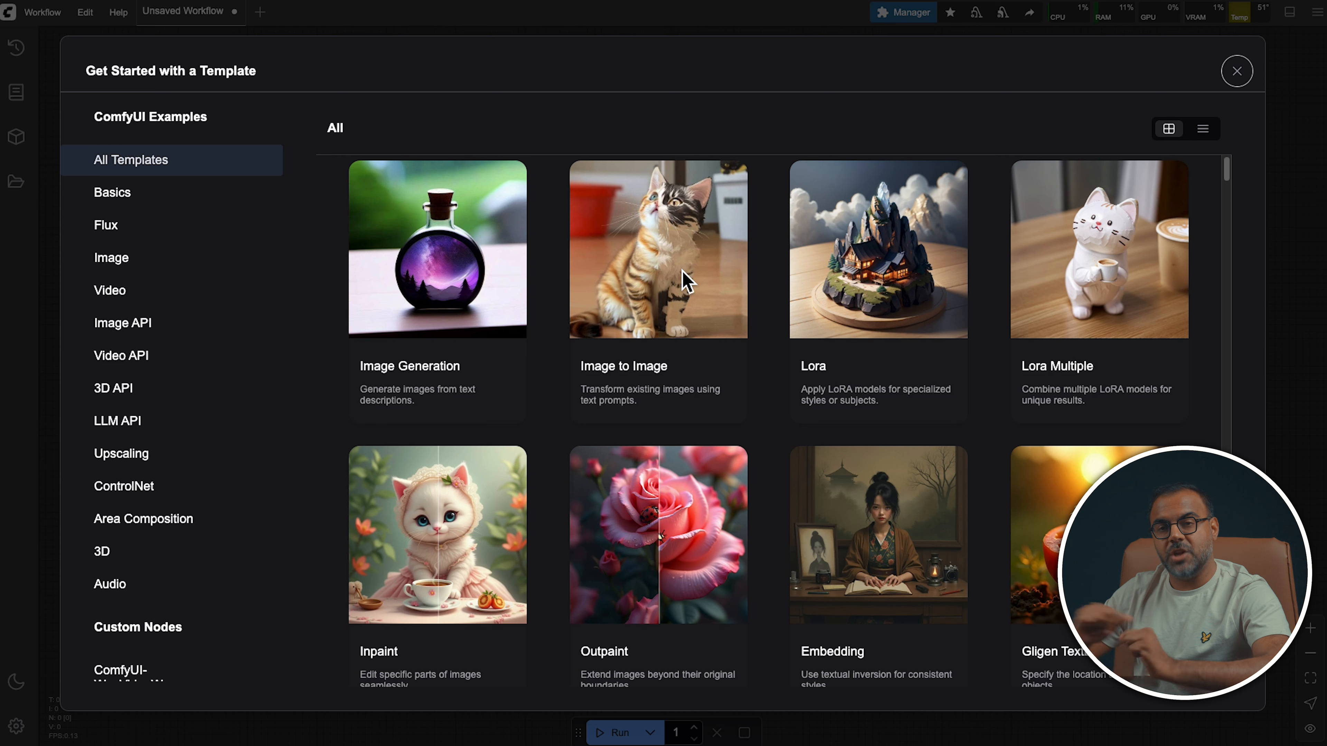
pyautogui.click(1237, 71)
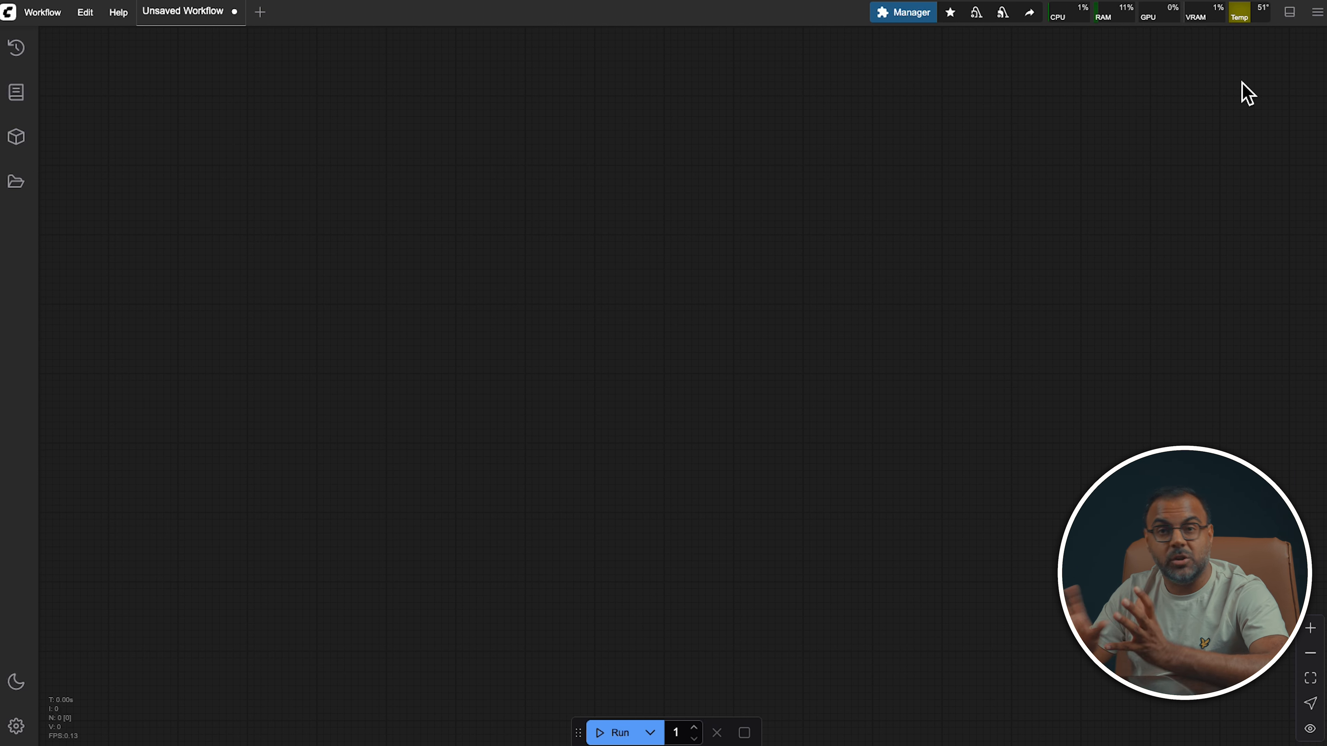
# Open the Custom Nodes Manager in ComfyUI Manager and filter the list of custom nodes
pyautogui.click(919, 21)
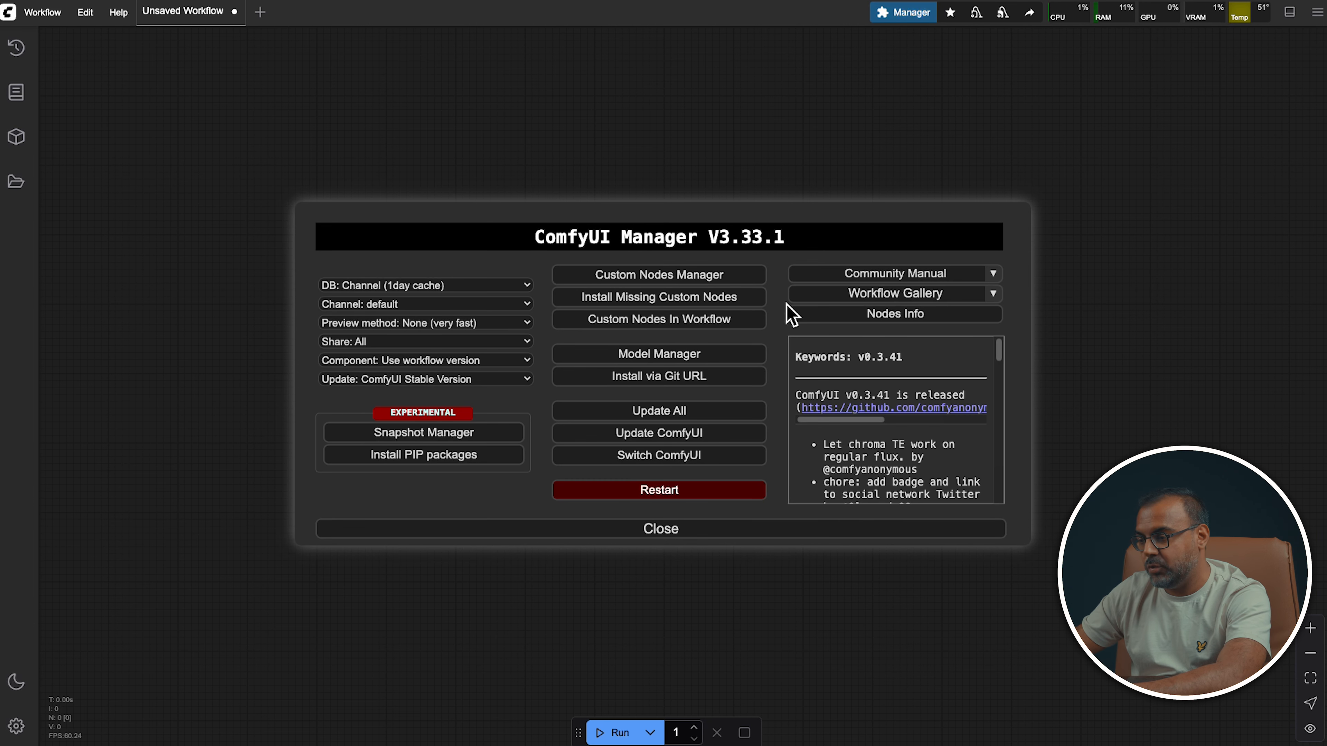
pyautogui.click(694, 275)
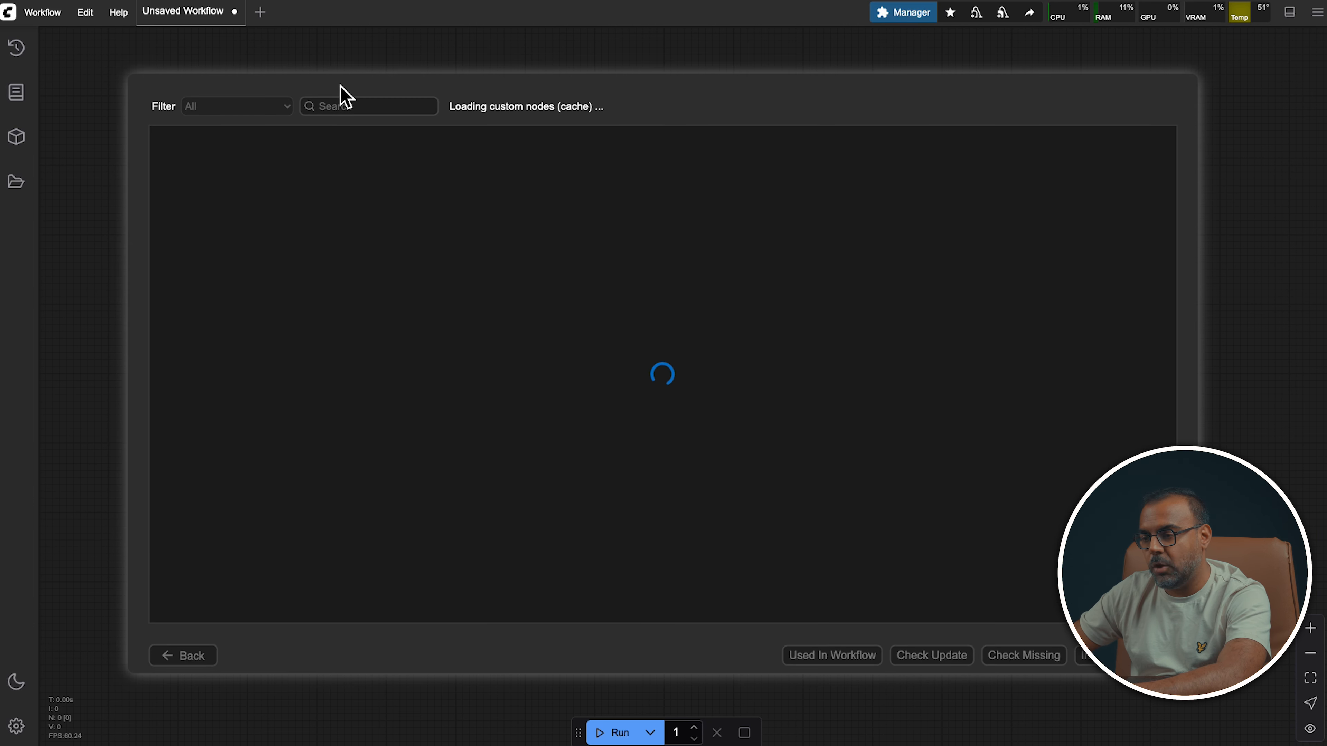
pyautogui.click(274, 109)
pyautogui.click(273, 138)
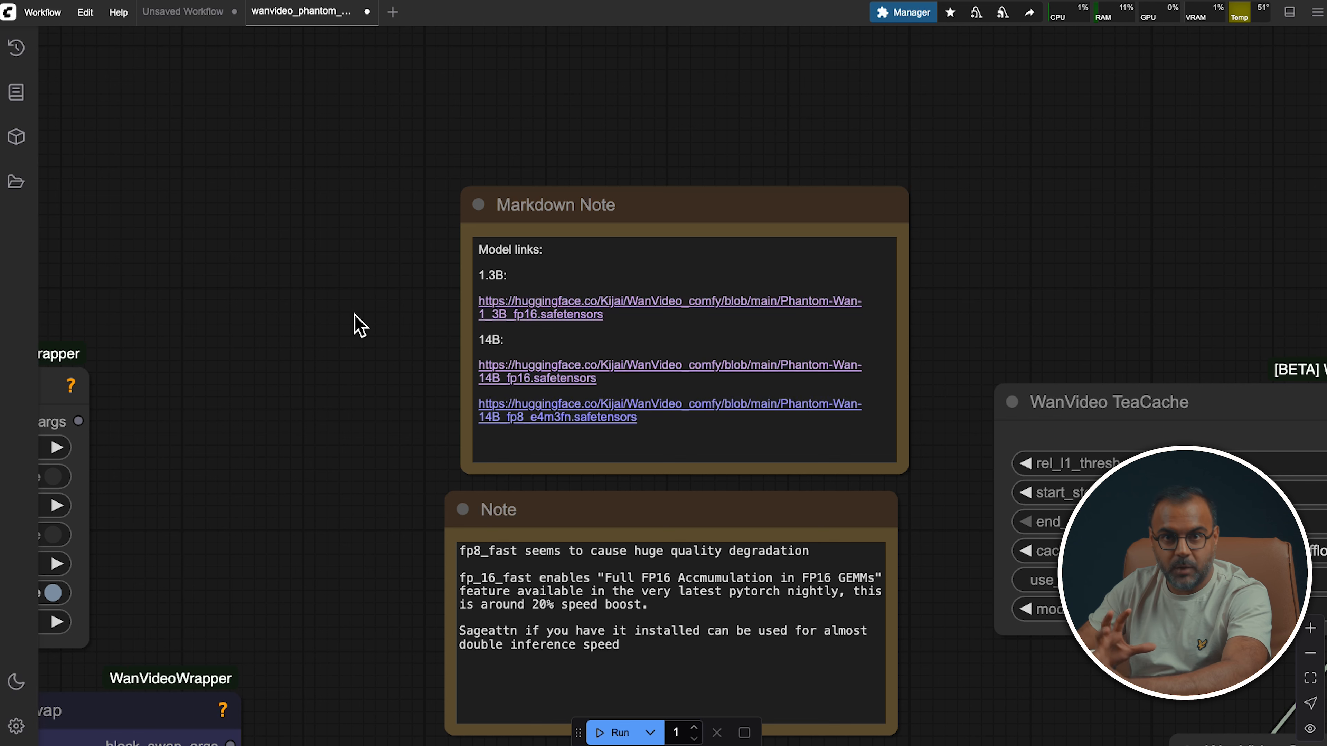
# Examine the Phantom model links note and the T5 text encoder loader in the wanvideo_phantom workflow
pyautogui.moveTo(305, 427); pyautogui.dragTo(376, 393)
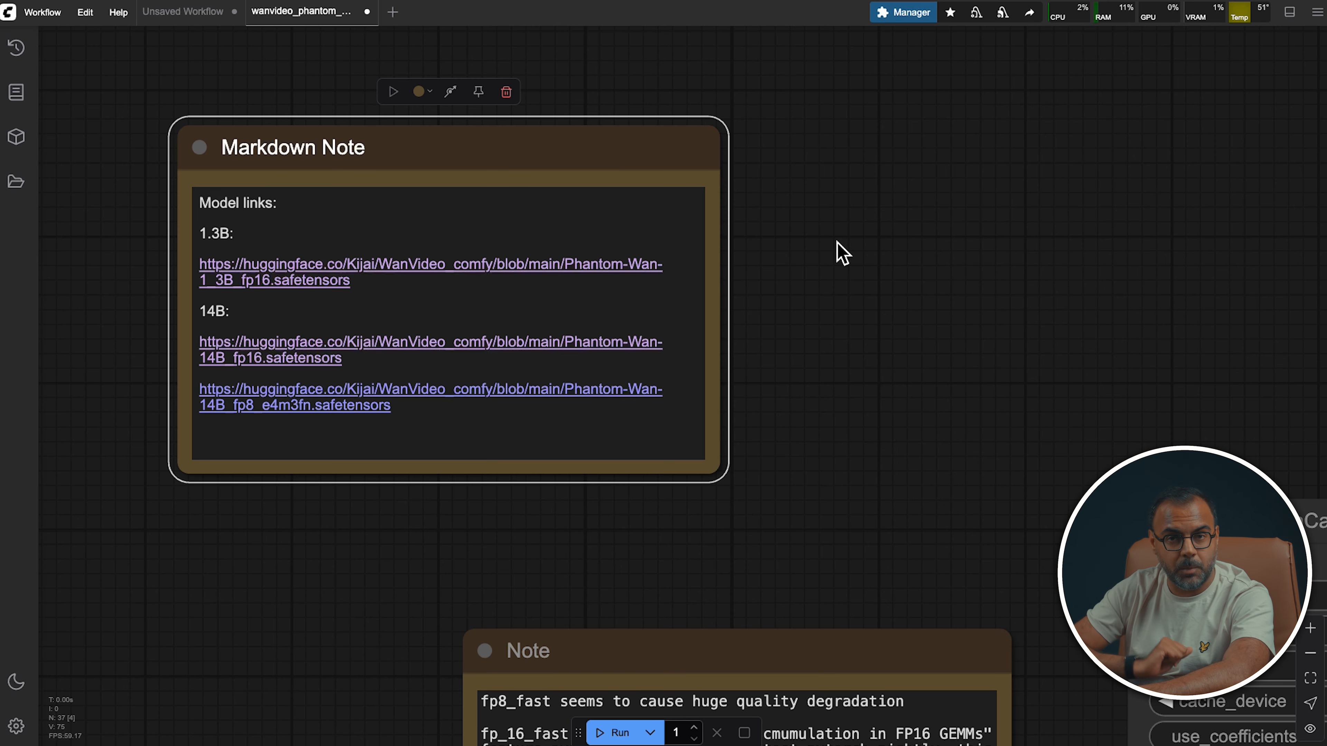
pyautogui.moveTo(779, 311); pyautogui.dragTo(924, 276)
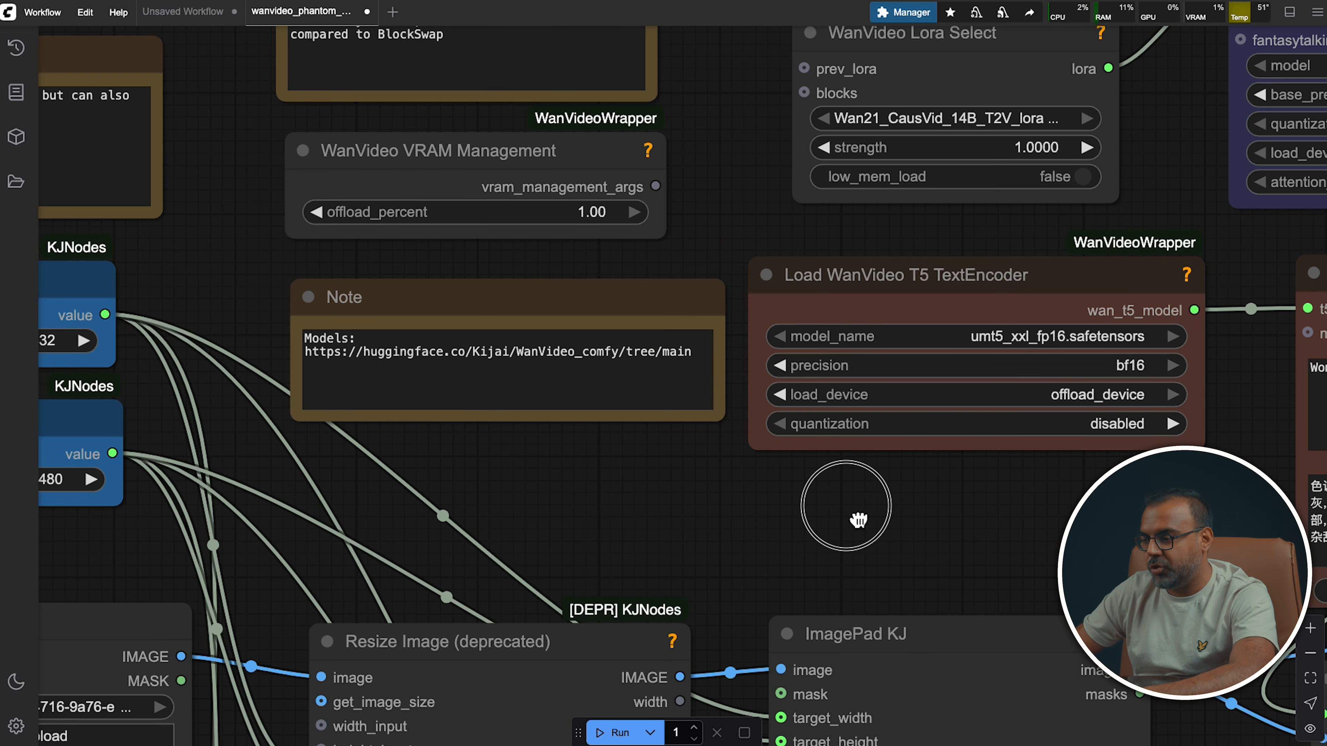
pyautogui.moveTo(847, 506); pyautogui.dragTo(669, 514)
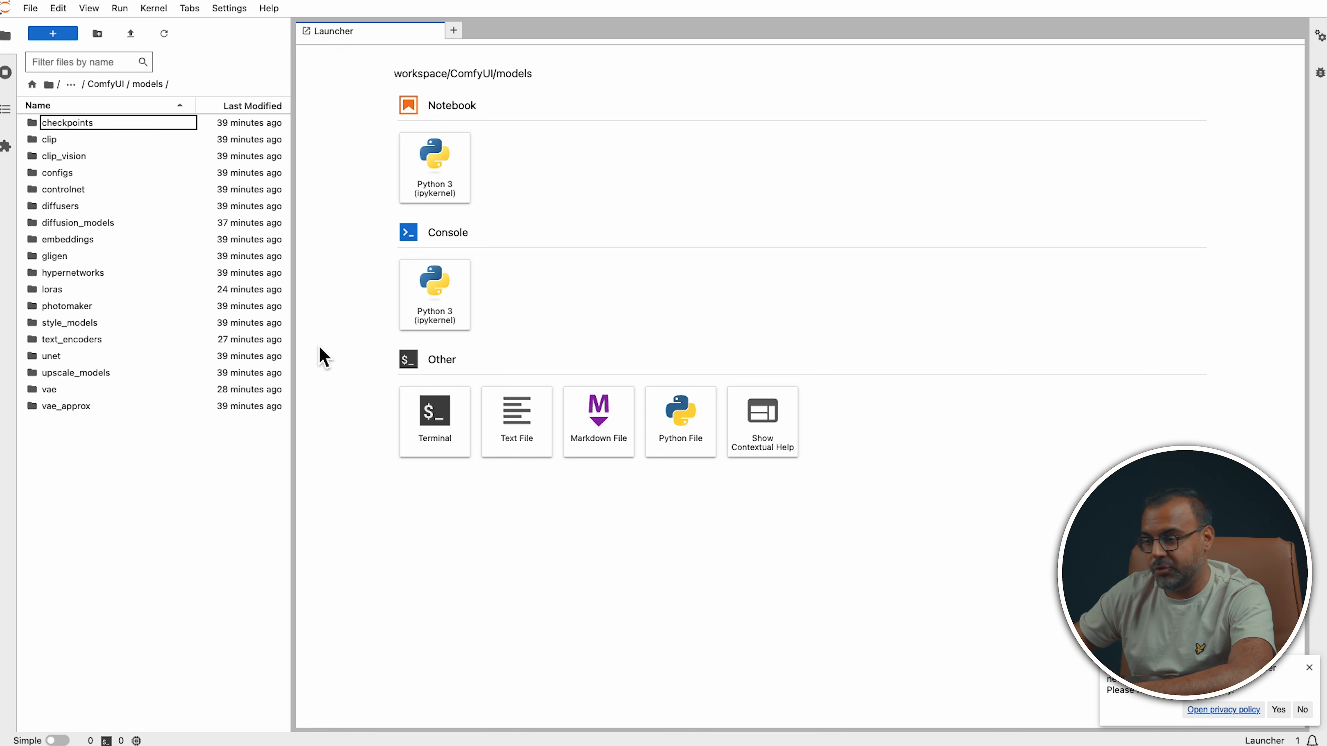
# Switch to JupyterLab and inspect the diffusion_models and text_encoders folders inside ComfyUI/models
pyautogui.click(107, 83)
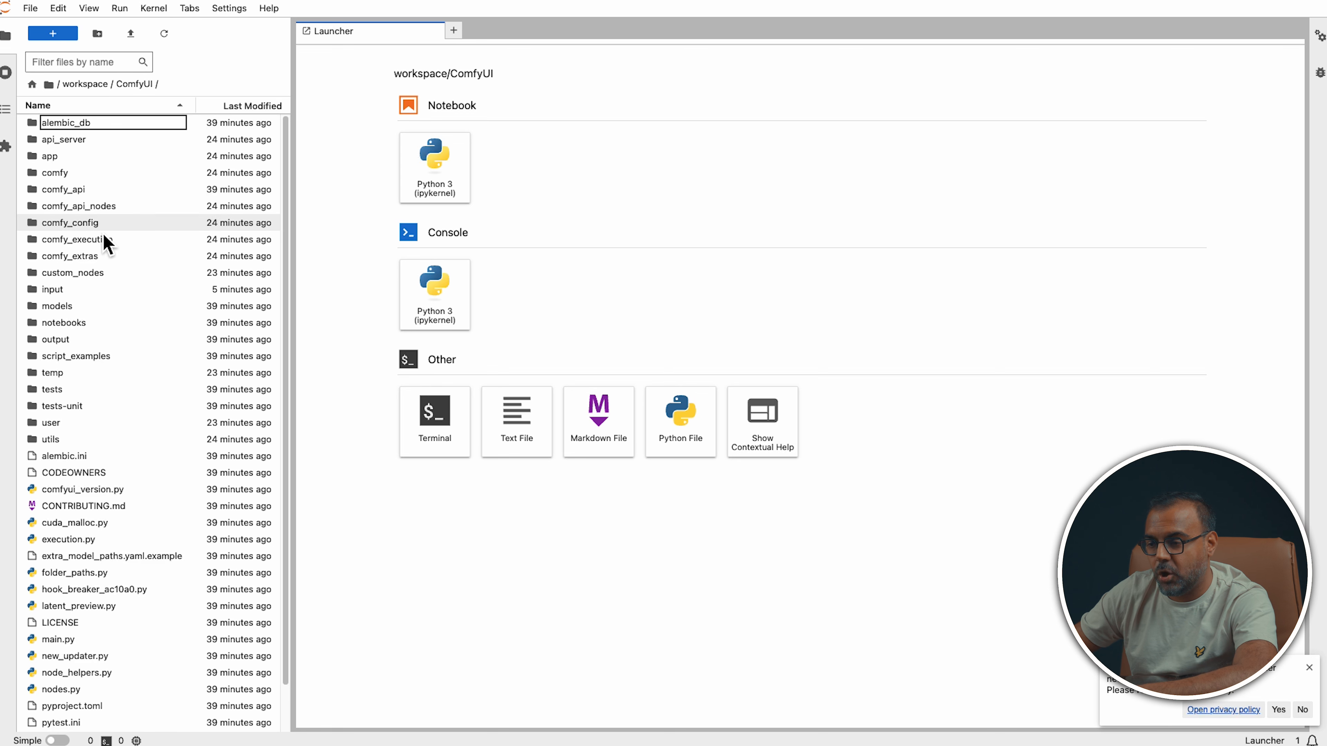
pyautogui.doubleClick(79, 308)
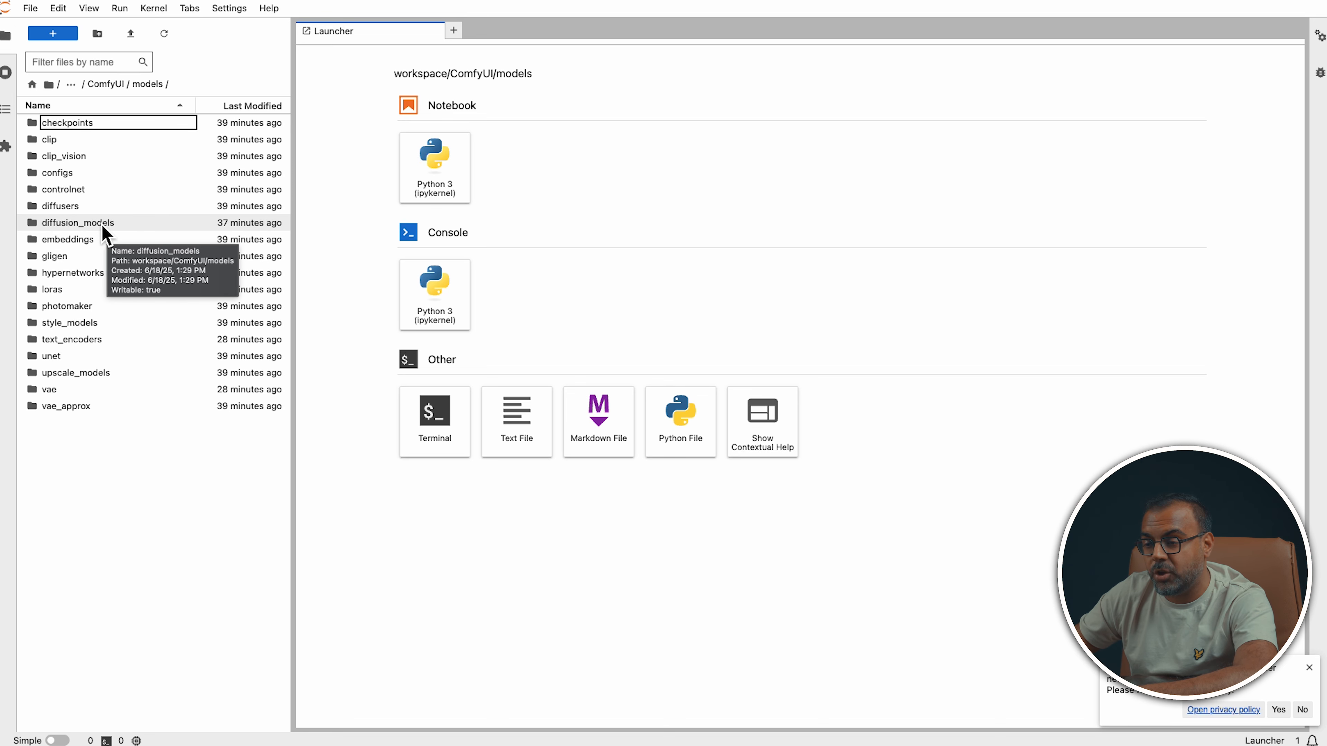
pyautogui.click(119, 223)
pyautogui.doubleClick(119, 221)
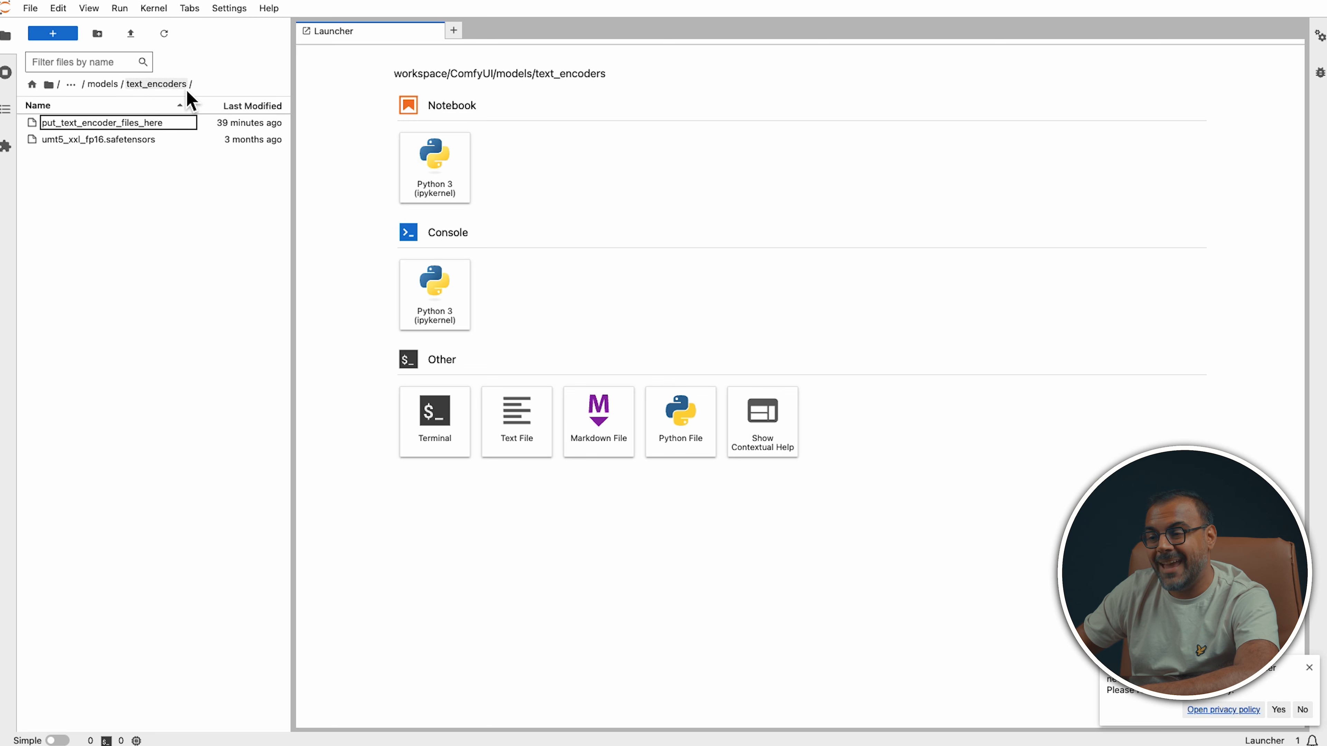
pyautogui.click(107, 84)
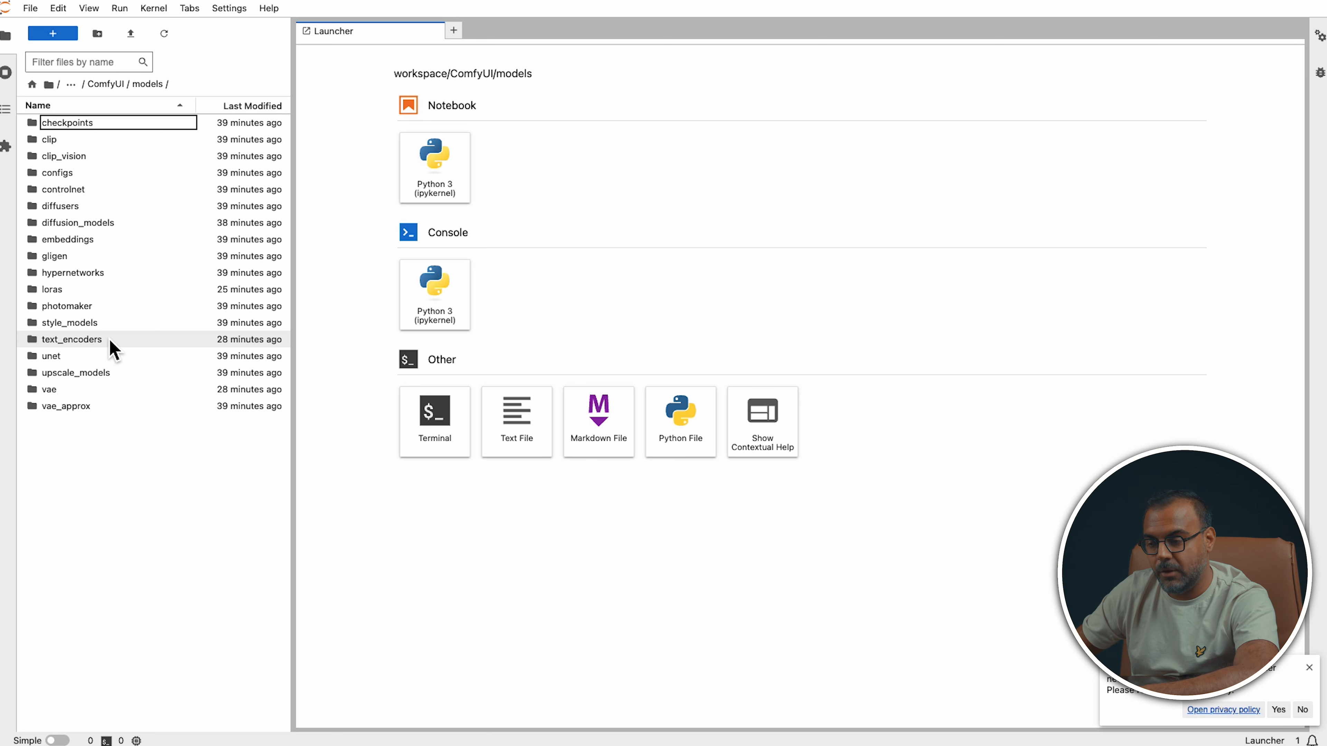
# Inspect the vae models folder, and examine the Load Image and Resize Image nodes in the wanvideo_phantom workflow
pyautogui.doubleClick(80, 389)
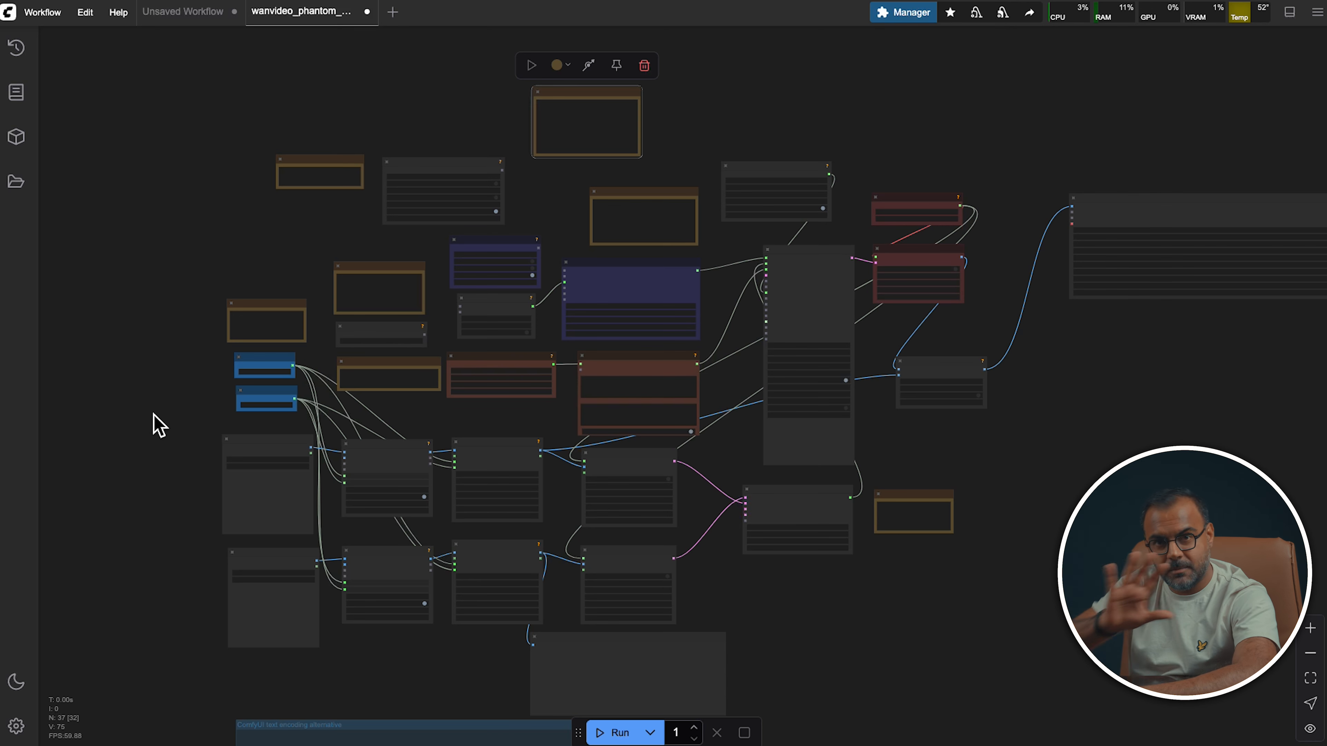
pyautogui.scroll(5, 159, 426)
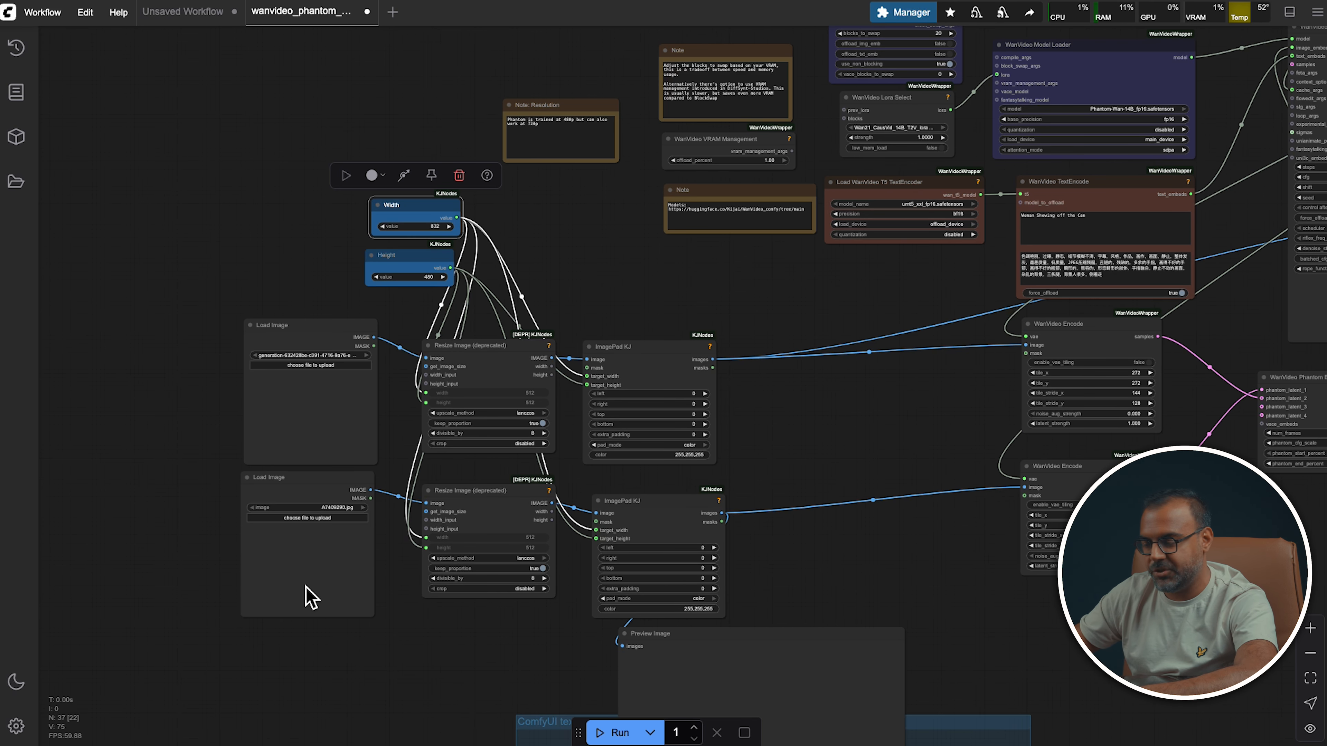
pyautogui.scroll(6, 308, 585)
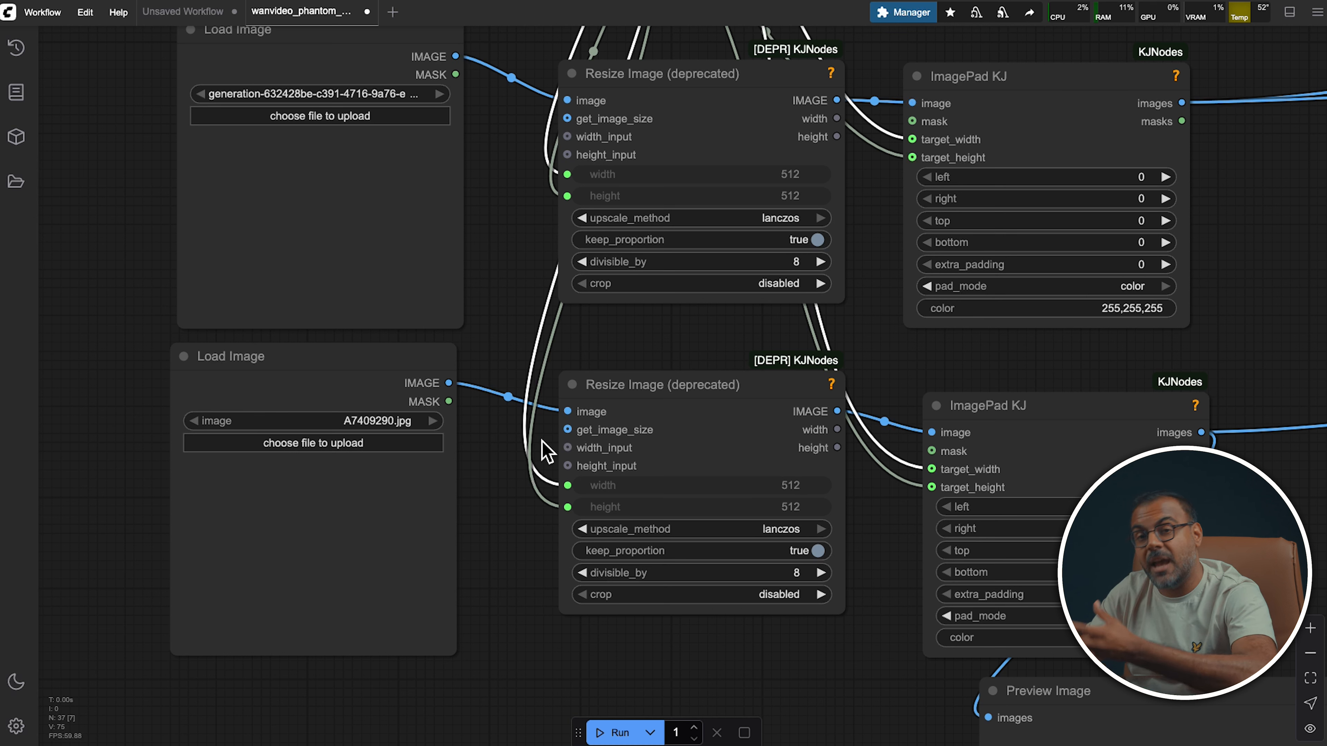
pyautogui.scroll(5, 925, 226)
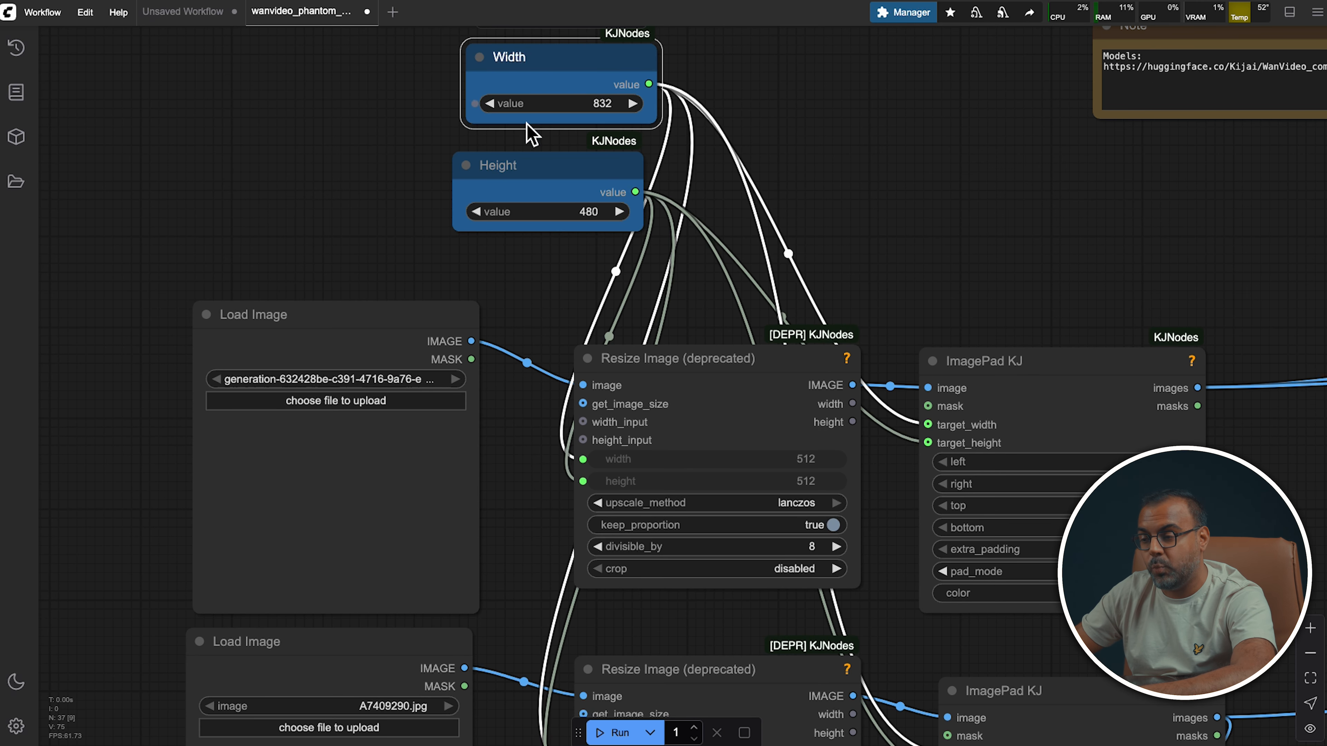
# Shift the Height node slightly beneath the Width node and move the WanVideo Phantom Embeds node closer to the two WanVideo Encode nodes
pyautogui.moveTo(528, 173); pyautogui.dragTo(556, 172)
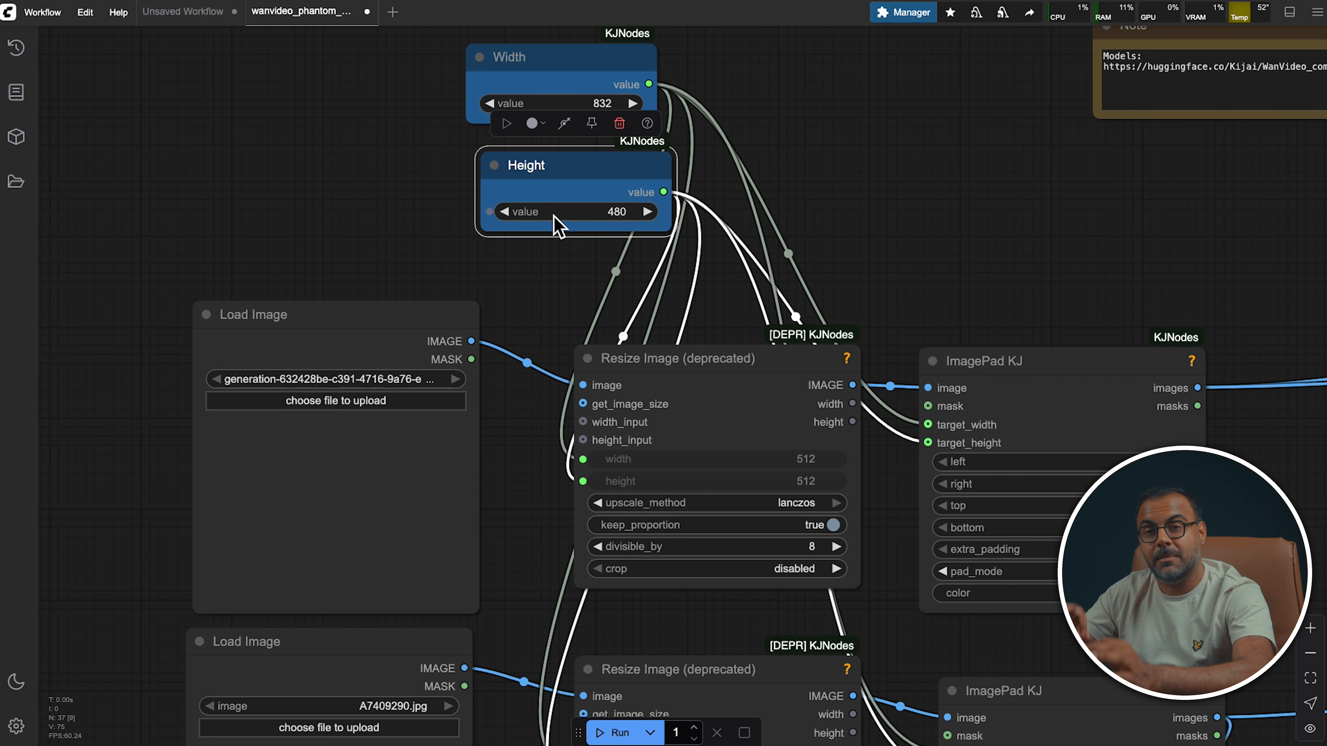
pyautogui.moveTo(983, 258); pyautogui.dragTo(940, 81)
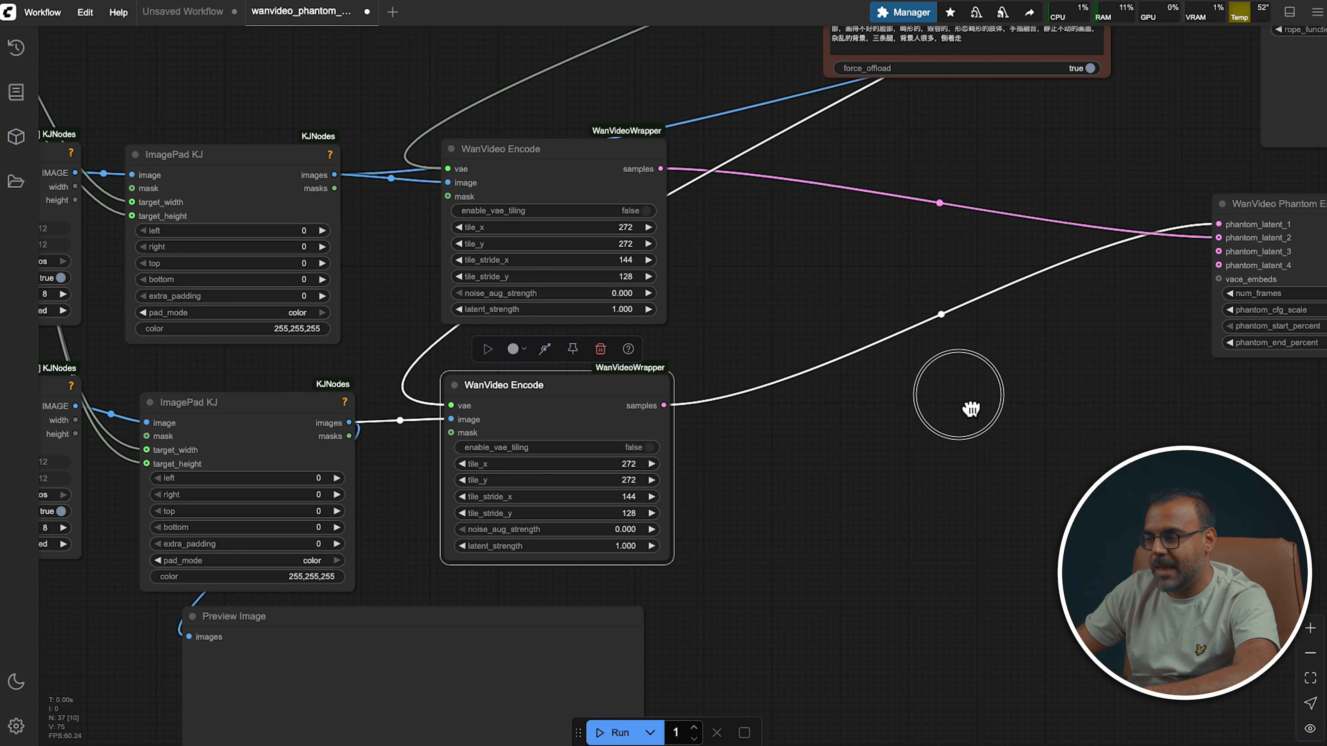
pyautogui.moveTo(971, 409); pyautogui.dragTo(589, 406)
pyautogui.moveTo(888, 216); pyautogui.dragTo(399, 233)
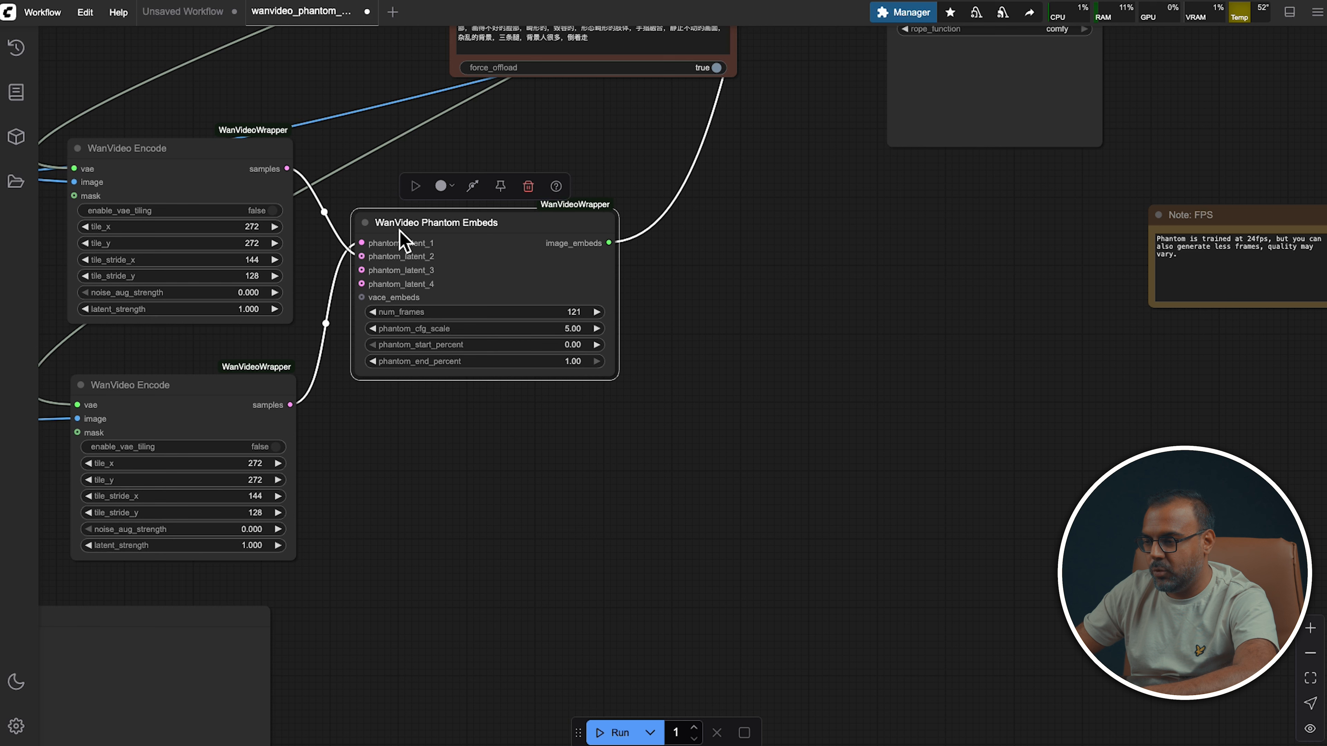
# Examine the phantom latent inputs, frame count, cfg scale and start and end percent settings of the WanVideo Phantom Embeds node
pyautogui.scroll(10, 438, 332)
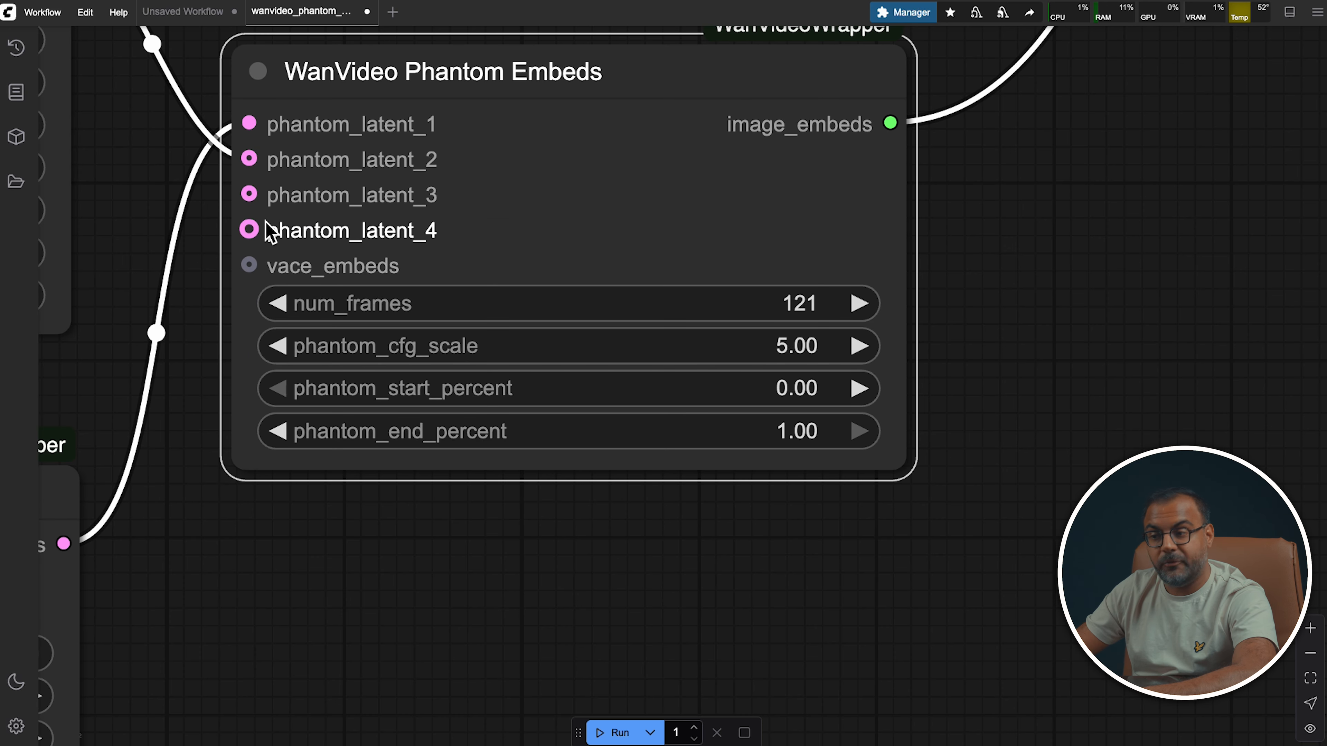
pyautogui.scroll(-10, 631, 379)
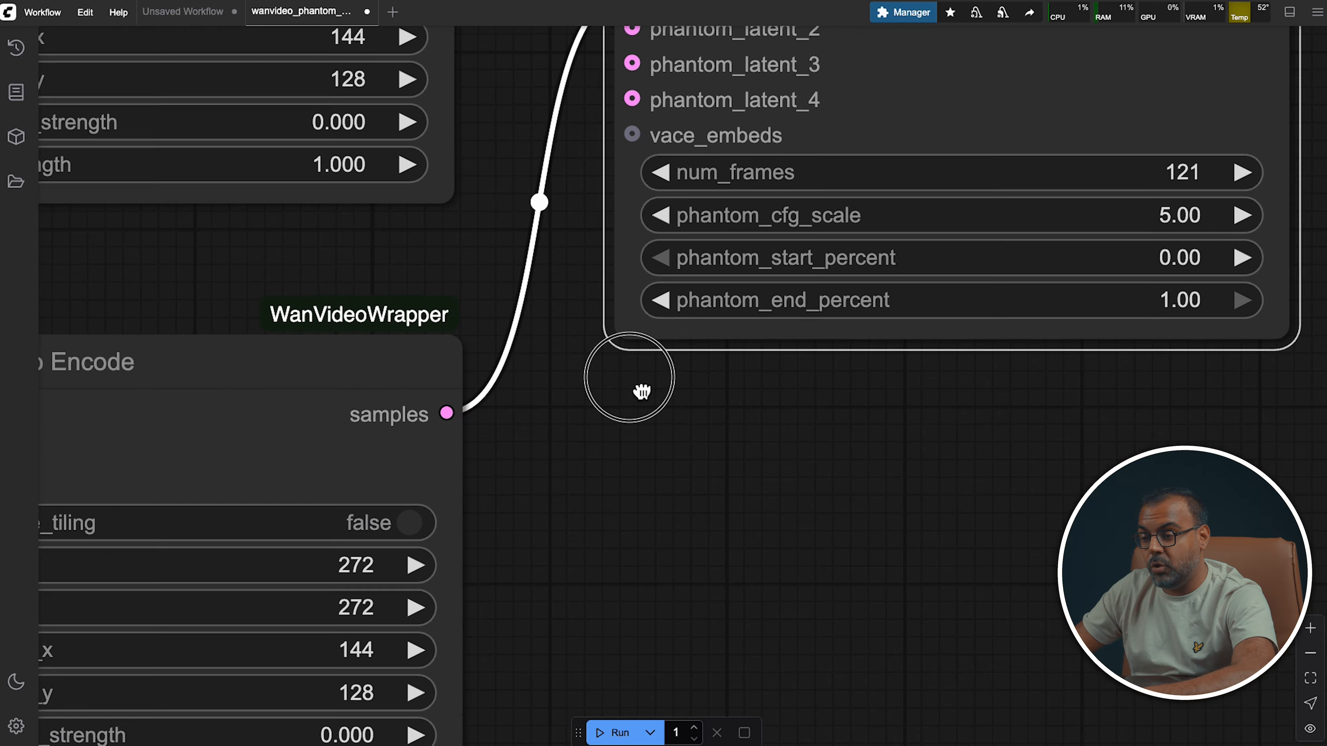
pyautogui.moveTo(635, 429); pyautogui.dragTo(920, 322)
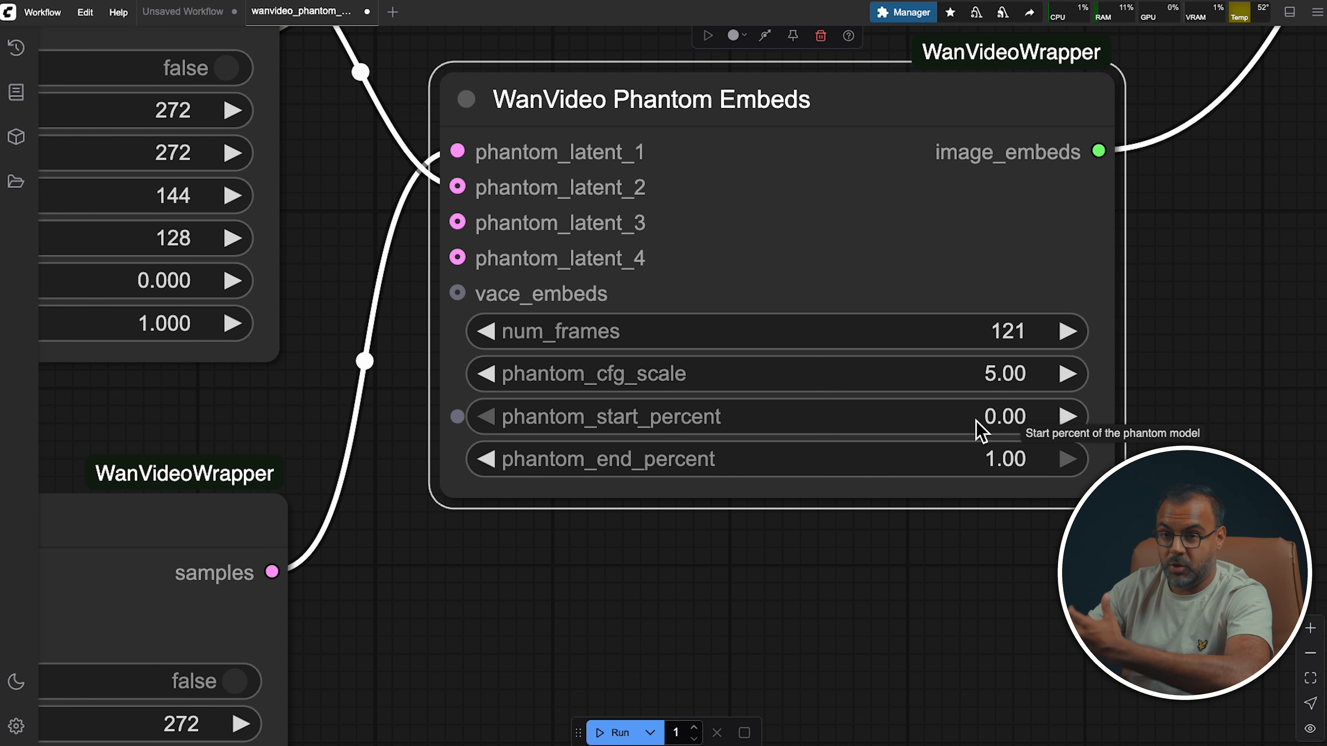
pyautogui.scroll(-10, 979, 431)
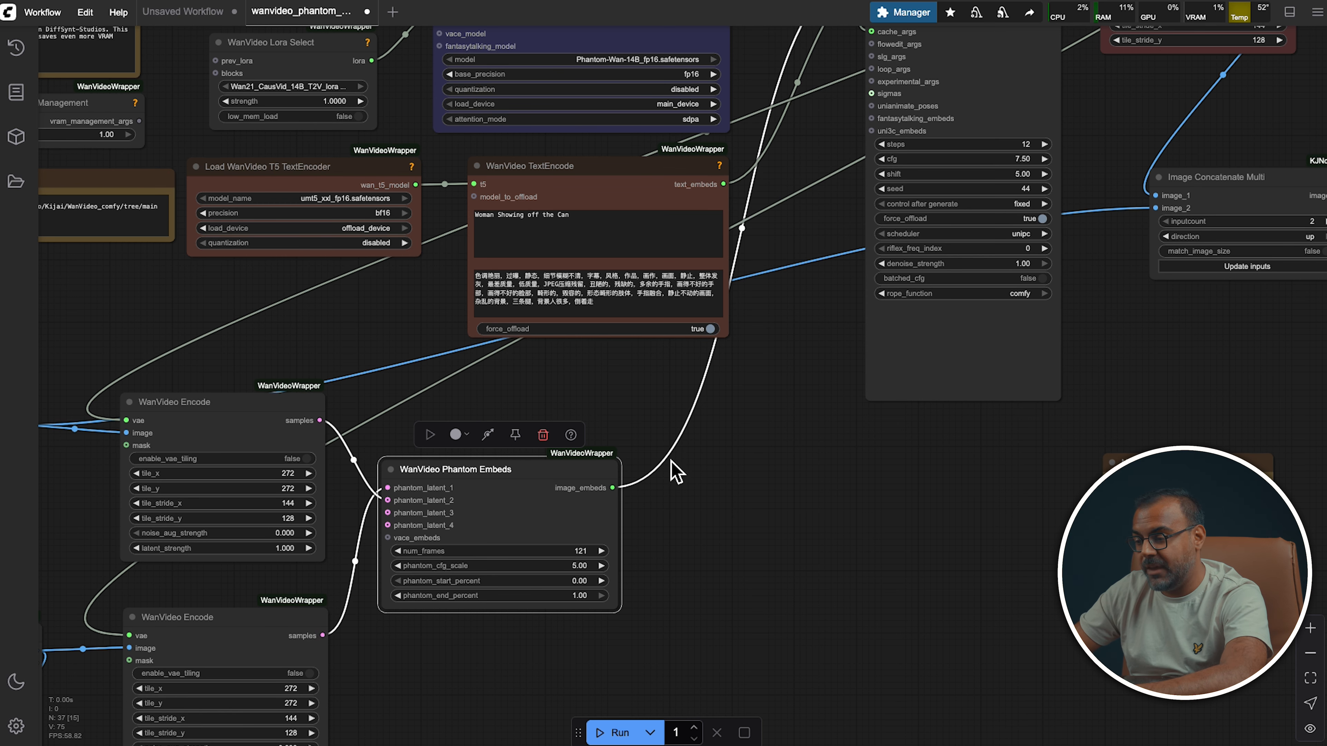
# Check the T5 text encoder's precision options and the positive and negative prompts in the WanVideo TextEncode node
pyautogui.moveTo(832, 160); pyautogui.dragTo(618, 407)
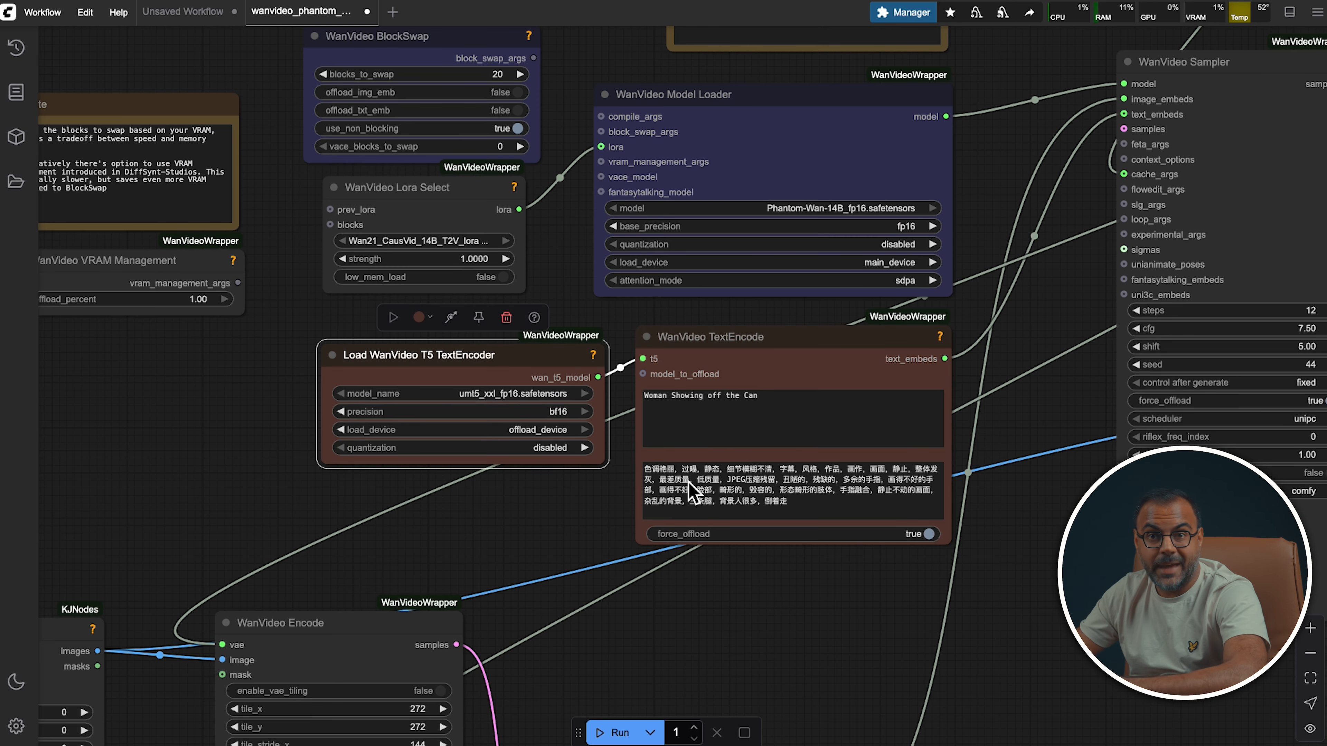
pyautogui.scroll(5, 679, 564)
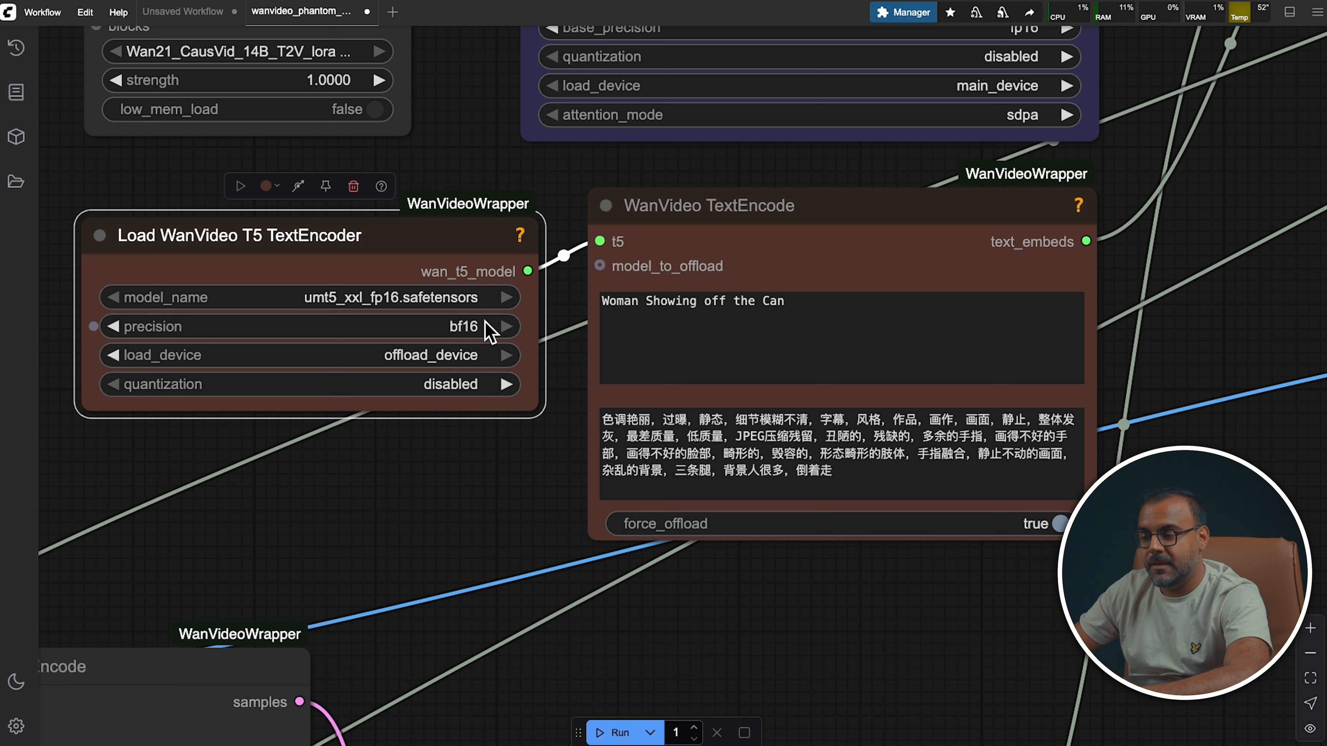
pyautogui.click(468, 326)
pyautogui.click(473, 338)
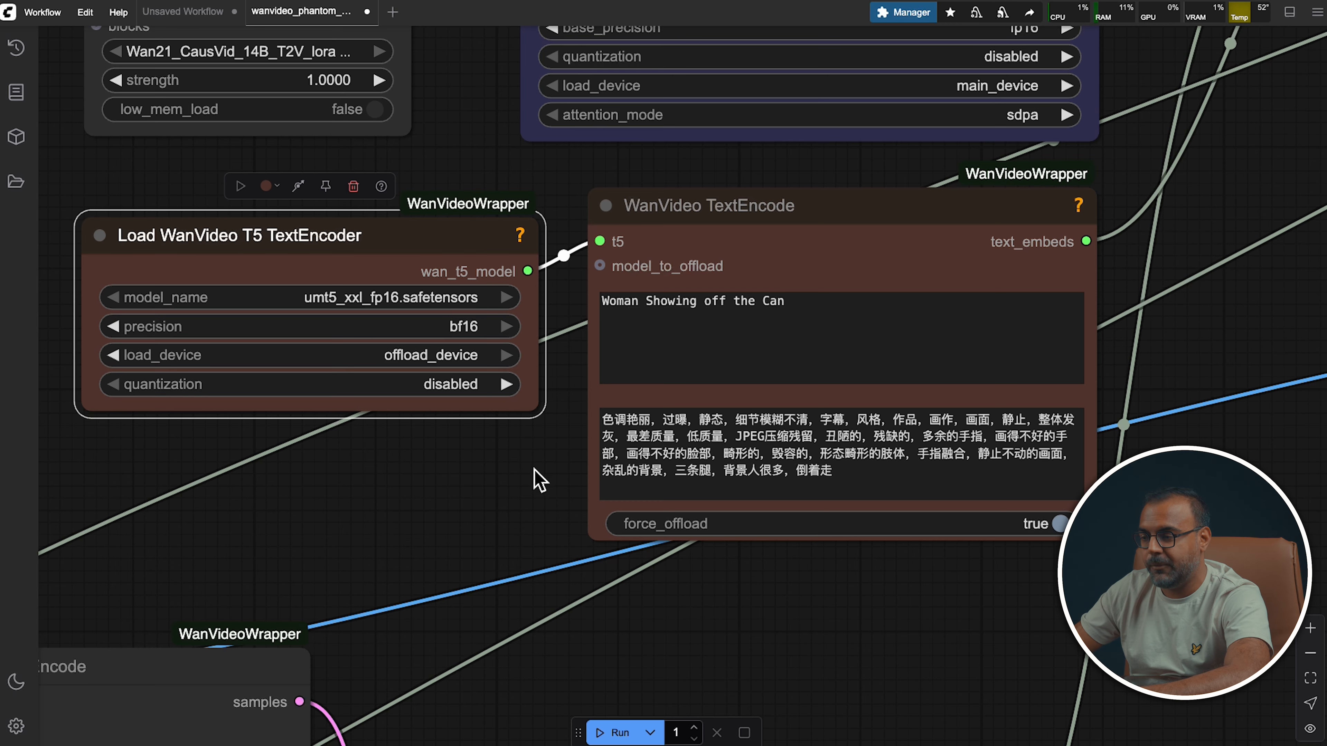
pyautogui.hscroll(5, 536, 429)
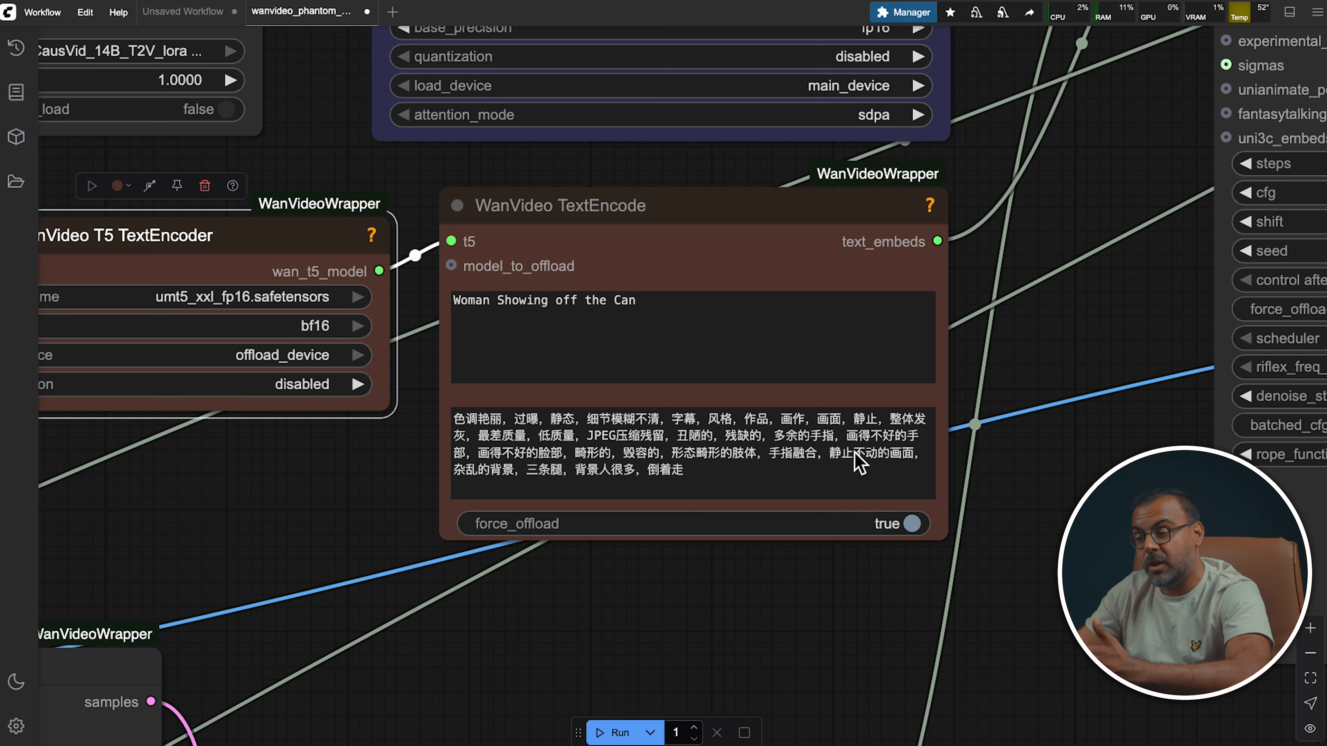
# Review the WanVideo Model Loader's model and base precision settings, and widen the WanVideo Lora Select node to show its LoRA file name
pyautogui.moveTo(1115, 282); pyautogui.dragTo(715, 598)
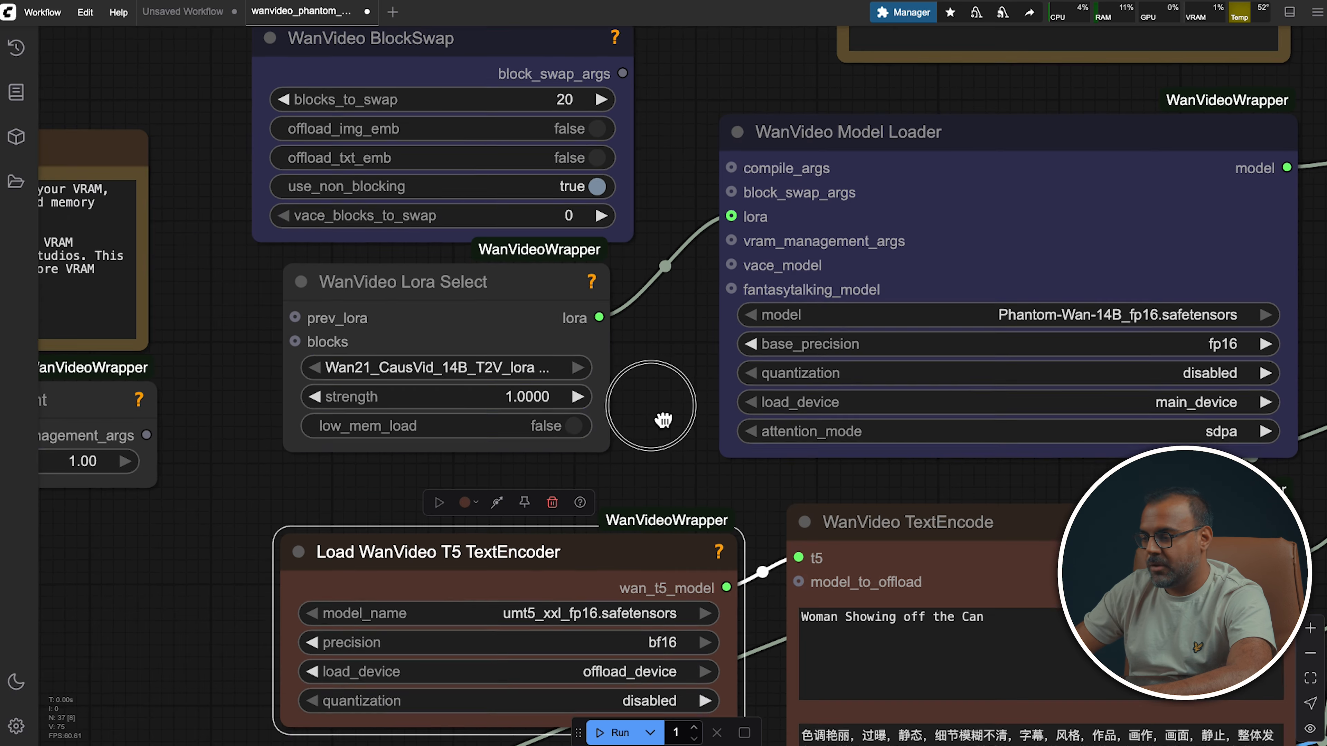
pyautogui.moveTo(658, 409); pyautogui.dragTo(663, 534)
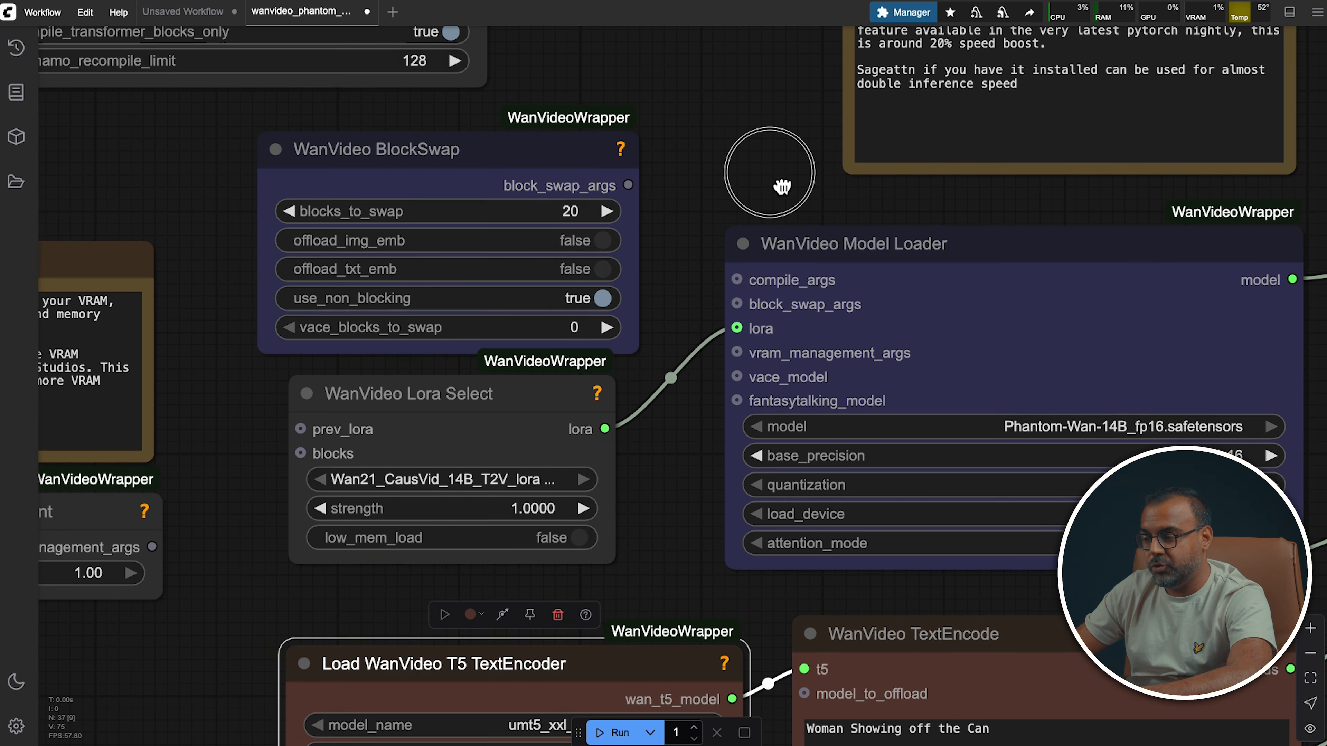
pyautogui.moveTo(779, 184); pyautogui.dragTo(678, 149)
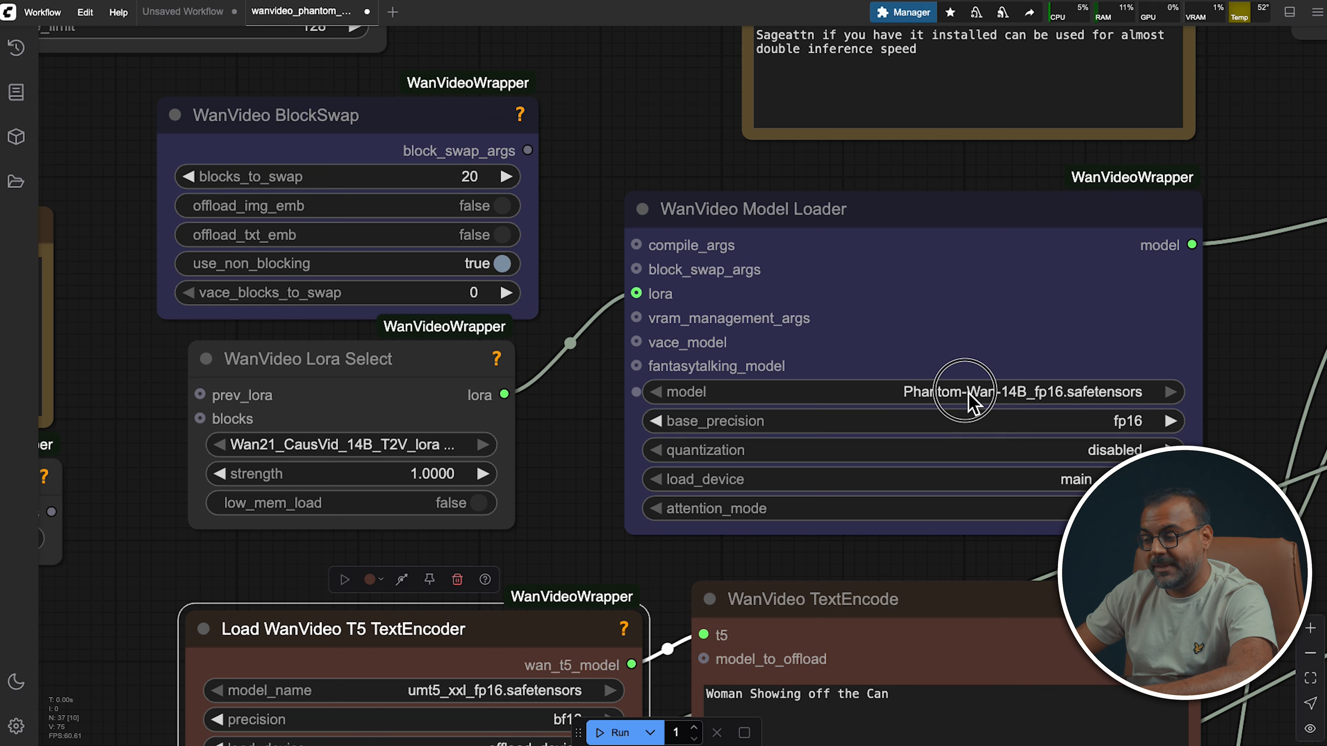
pyautogui.click(971, 335)
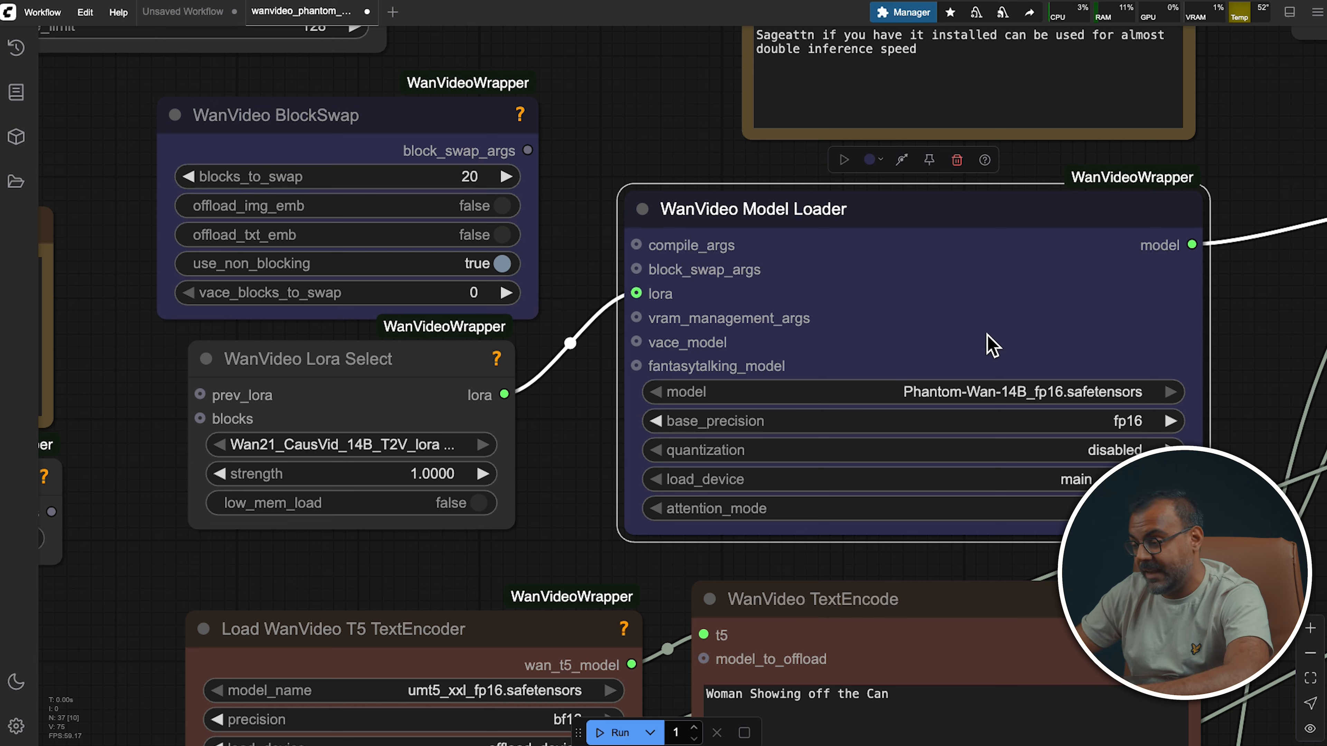
pyautogui.click(1128, 421)
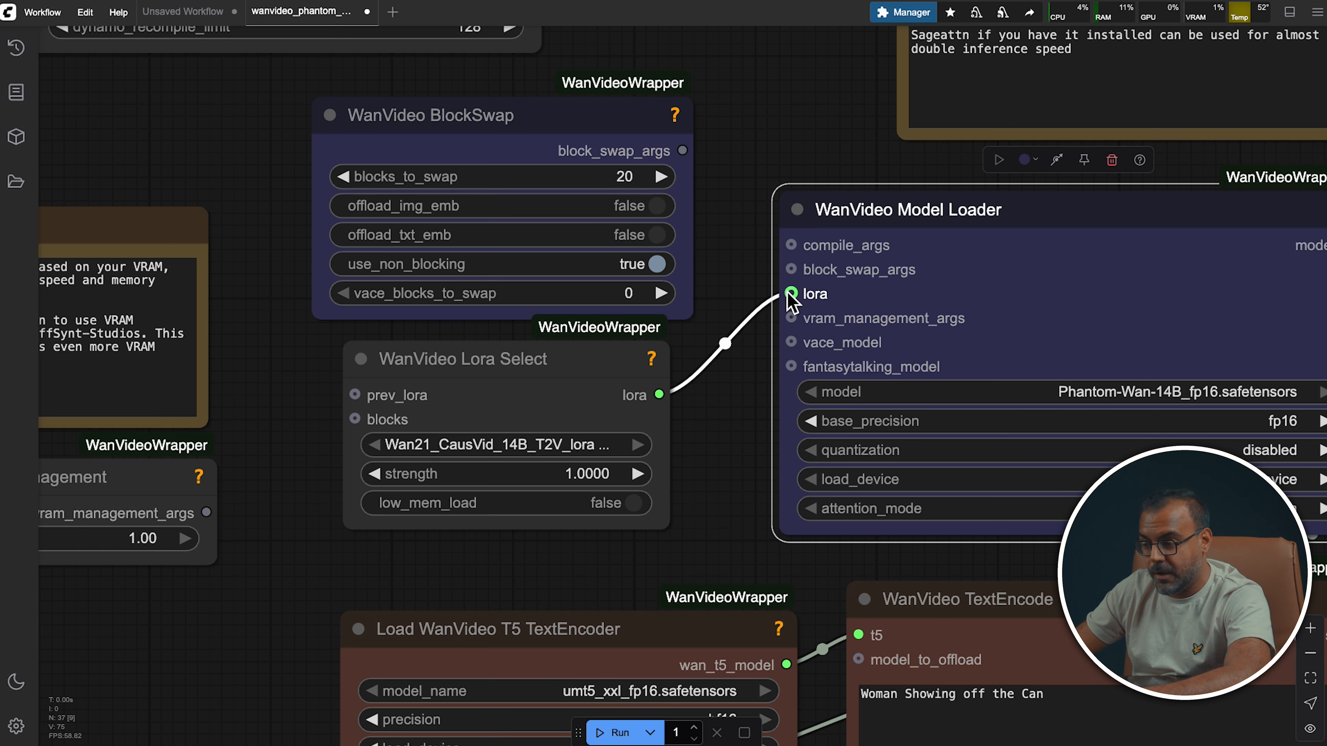
pyautogui.moveTo(669, 528); pyautogui.dragTo(734, 543)
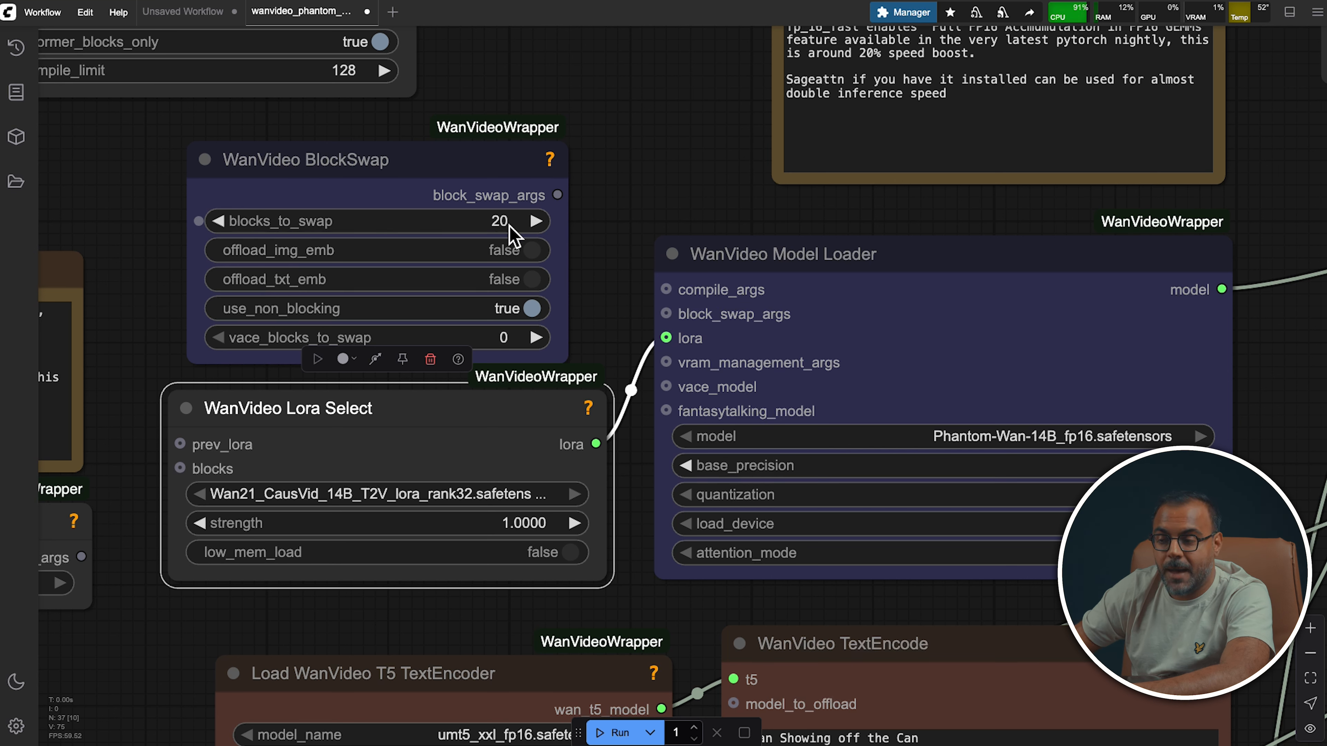
# Check the blocks_to_swap description and value and the block_swap_args output of the WanVideo BlockSwap node
pyautogui.moveTo(508, 235)
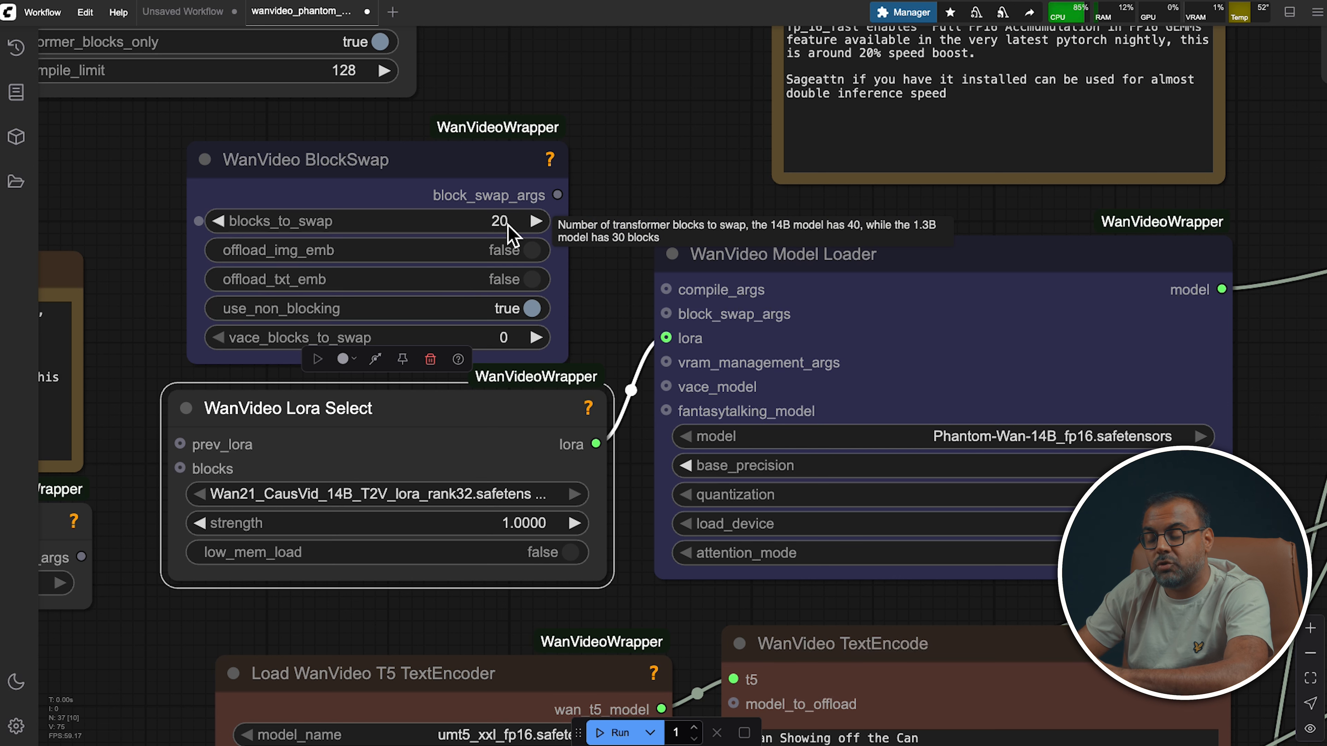
pyautogui.click(508, 236)
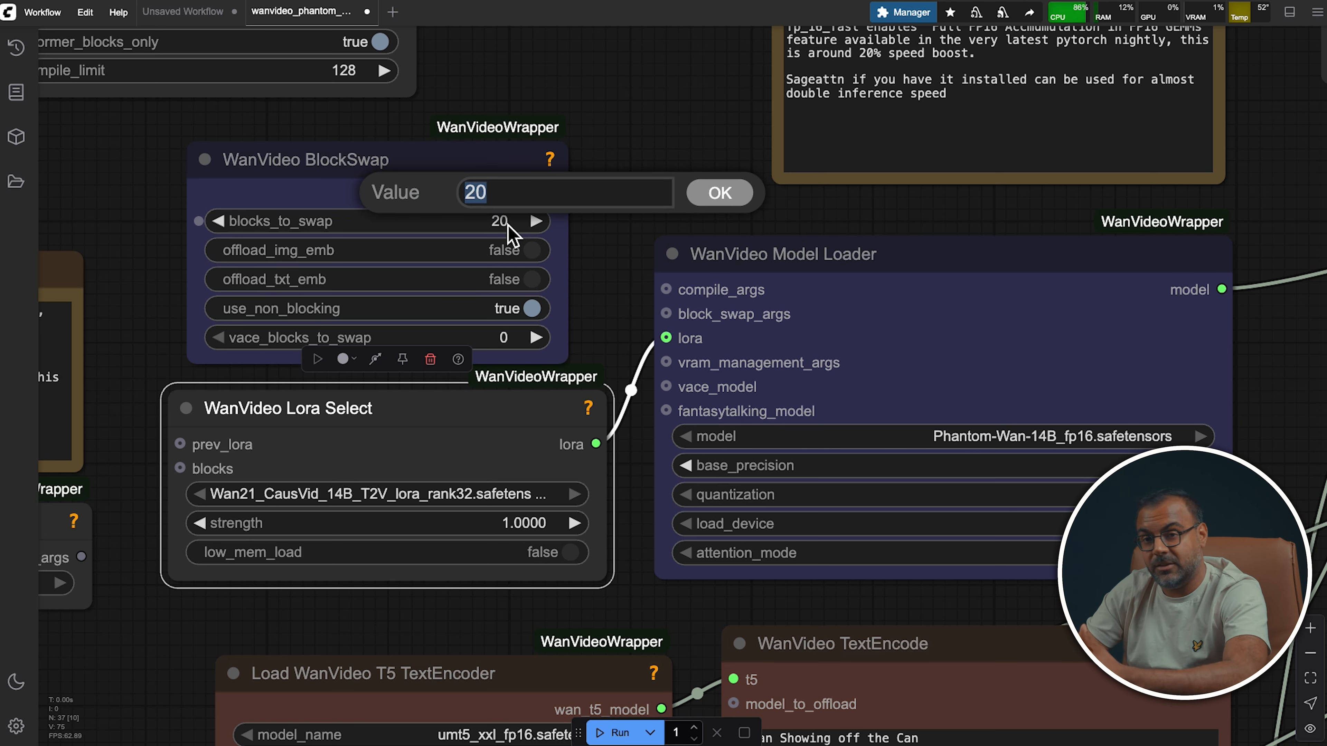
pyautogui.click(561, 185)
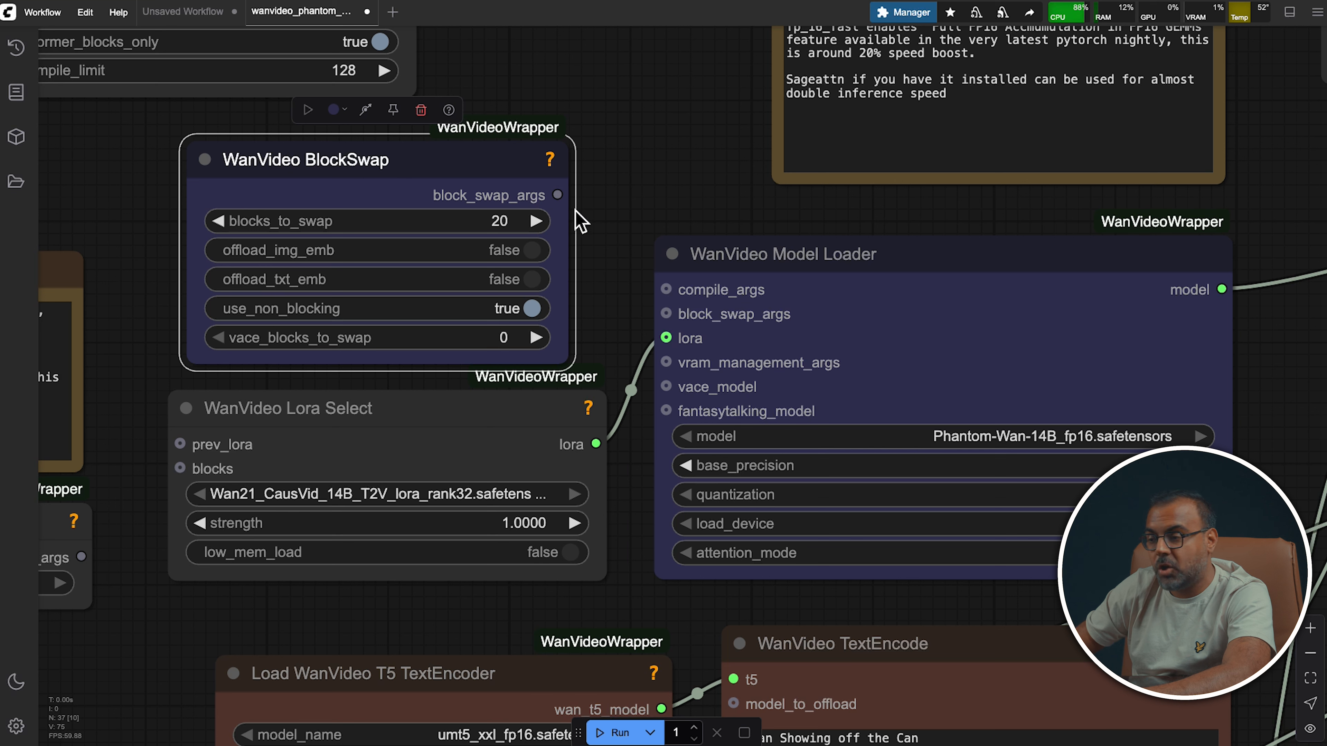
pyautogui.moveTo(560, 196)
pyautogui.mouseDown()
pyautogui.moveTo(677, 323)
pyautogui.moveTo(536, 157)
pyautogui.moveTo(547, 183)
pyautogui.mouseUp()
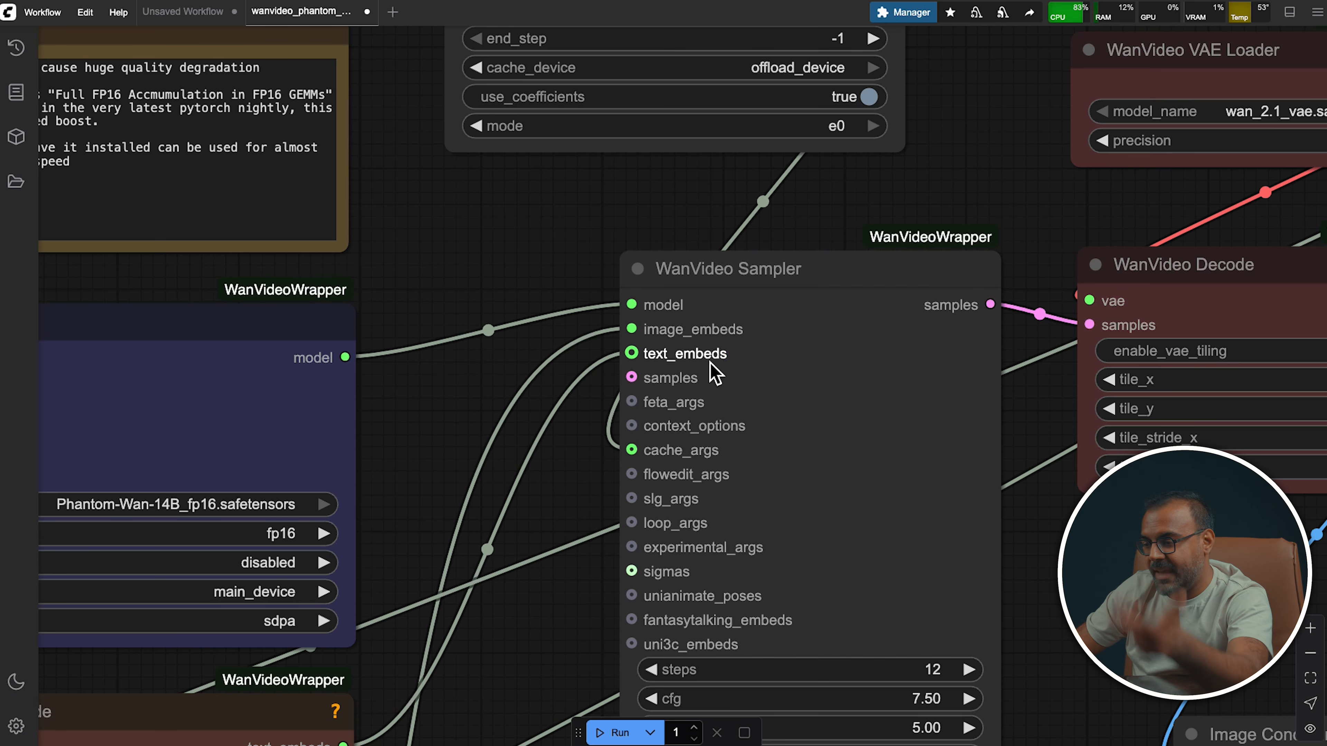
# Nudge the WanVideo Sampler node slightly and review its inputs, the linked TeaCache settings and its steps value
pyautogui.moveTo(712, 372); pyautogui.dragTo(732, 377)
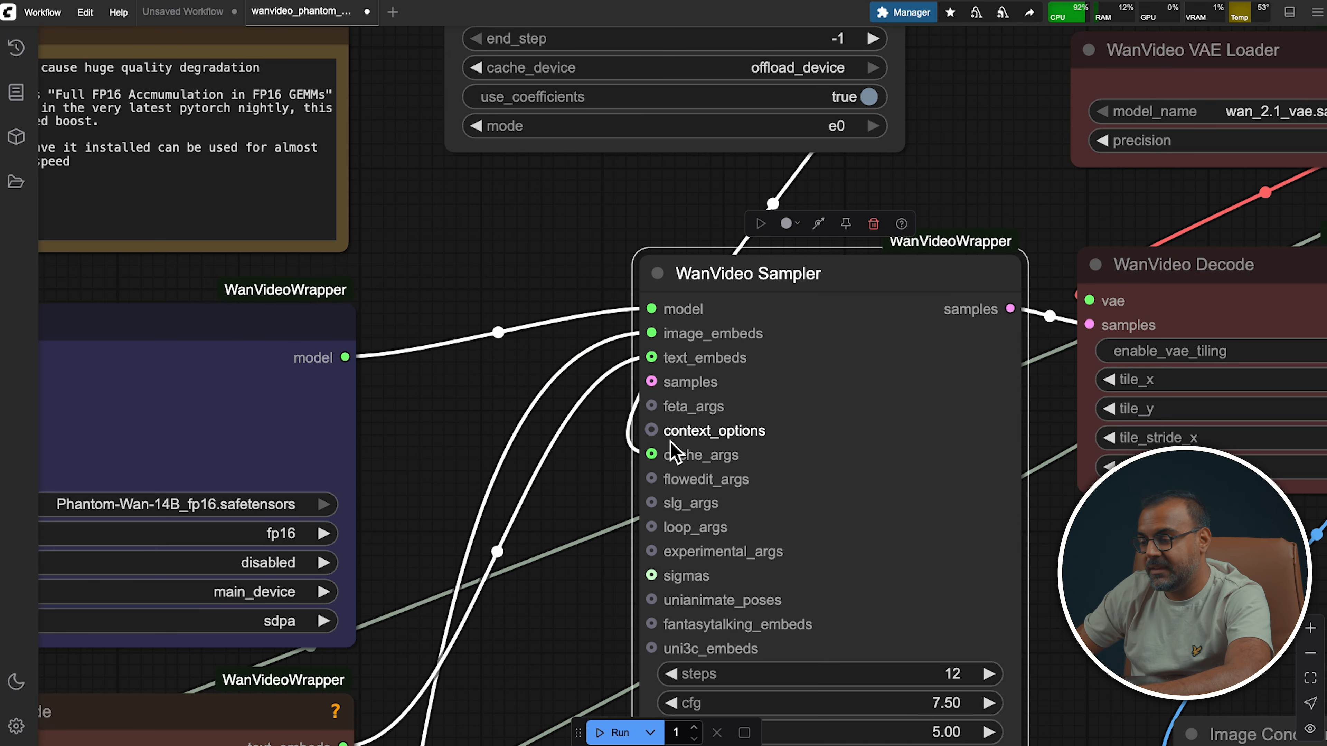
pyautogui.scroll(5, 859, 217)
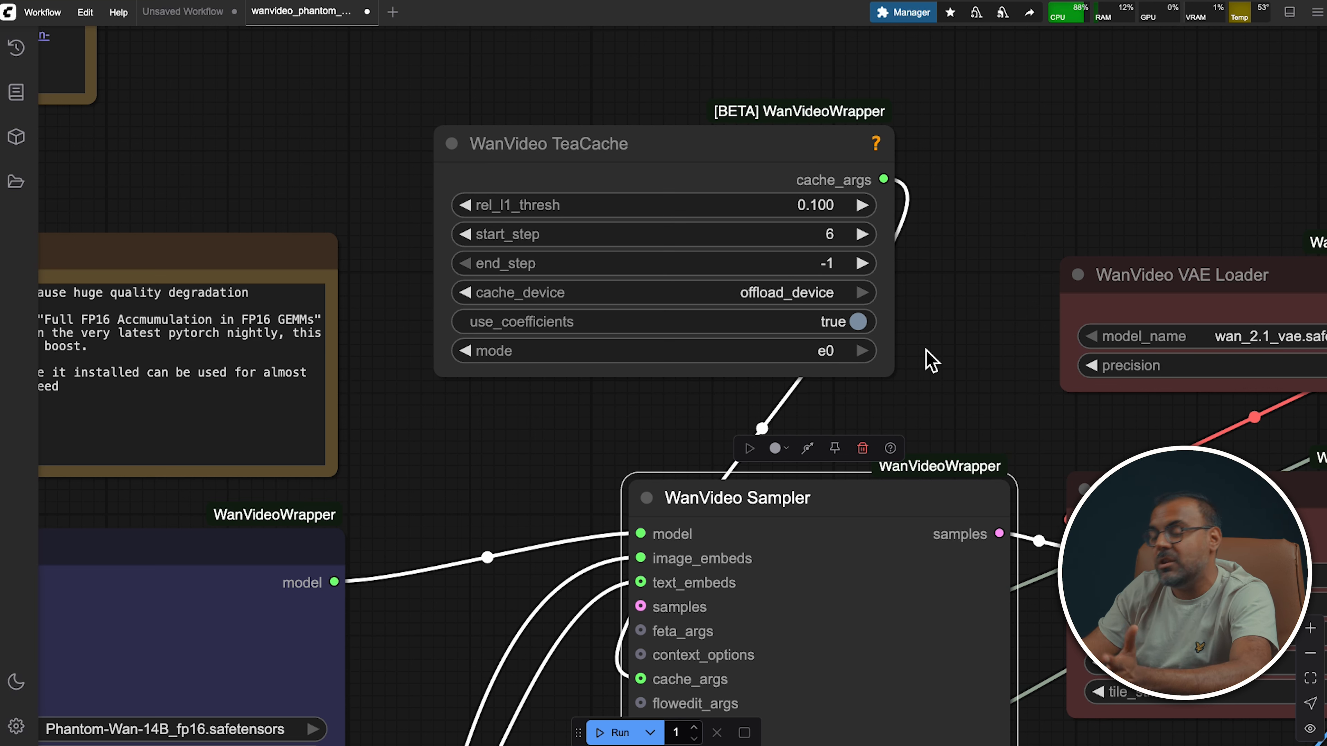
pyautogui.scroll(-10, 931, 361)
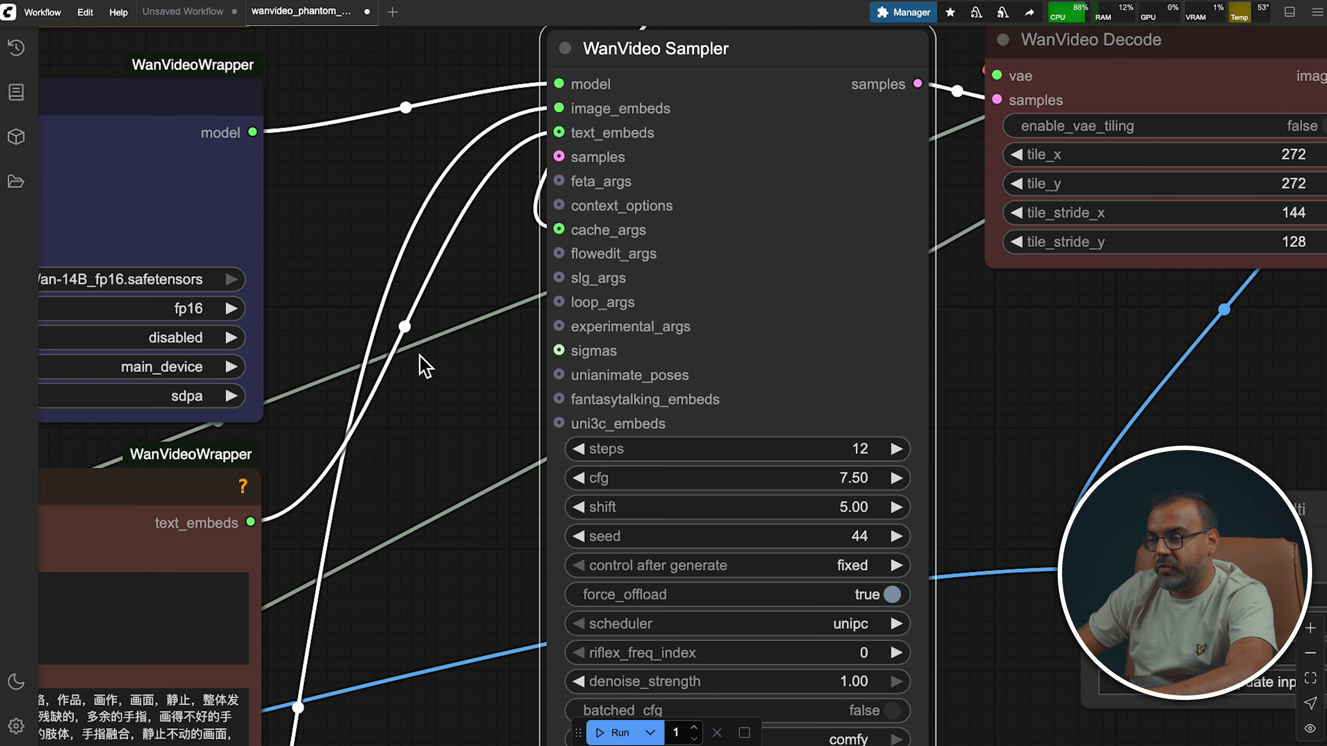
pyautogui.moveTo(973, 645); pyautogui.dragTo(973, 432)
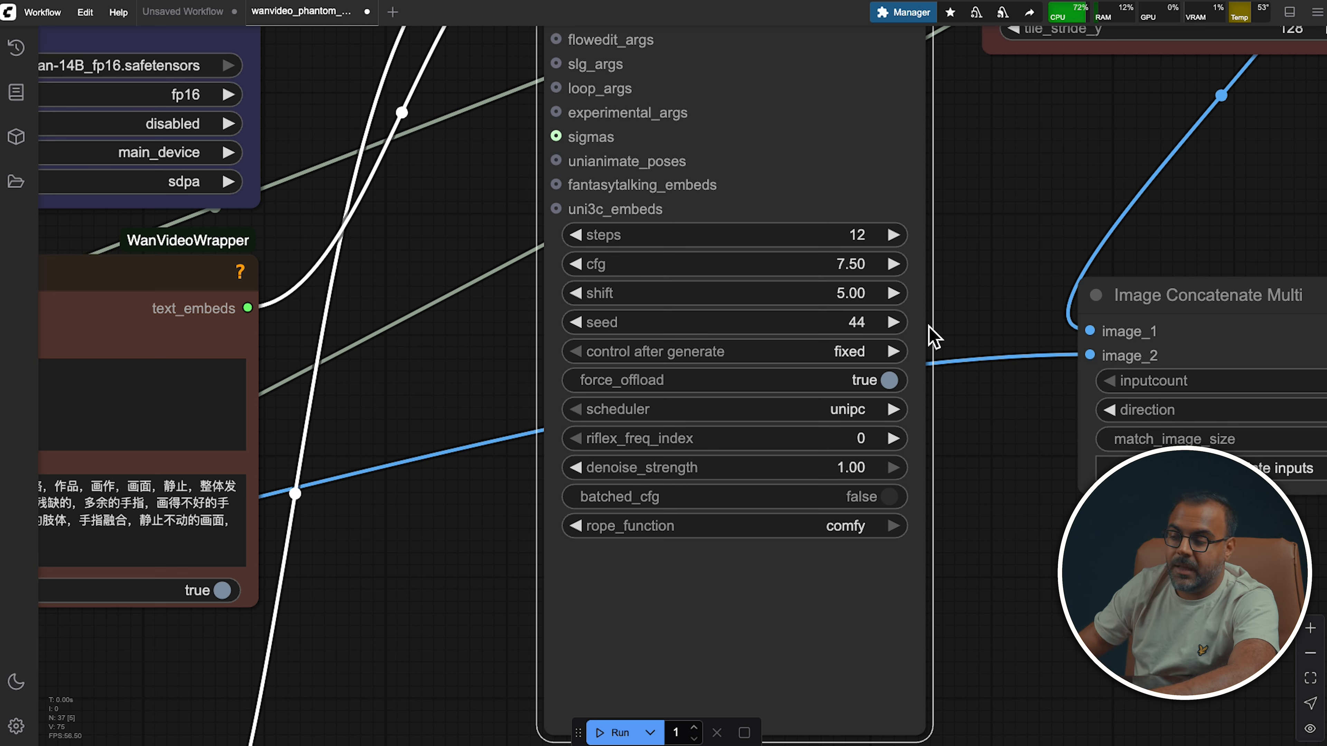
pyautogui.click(868, 240)
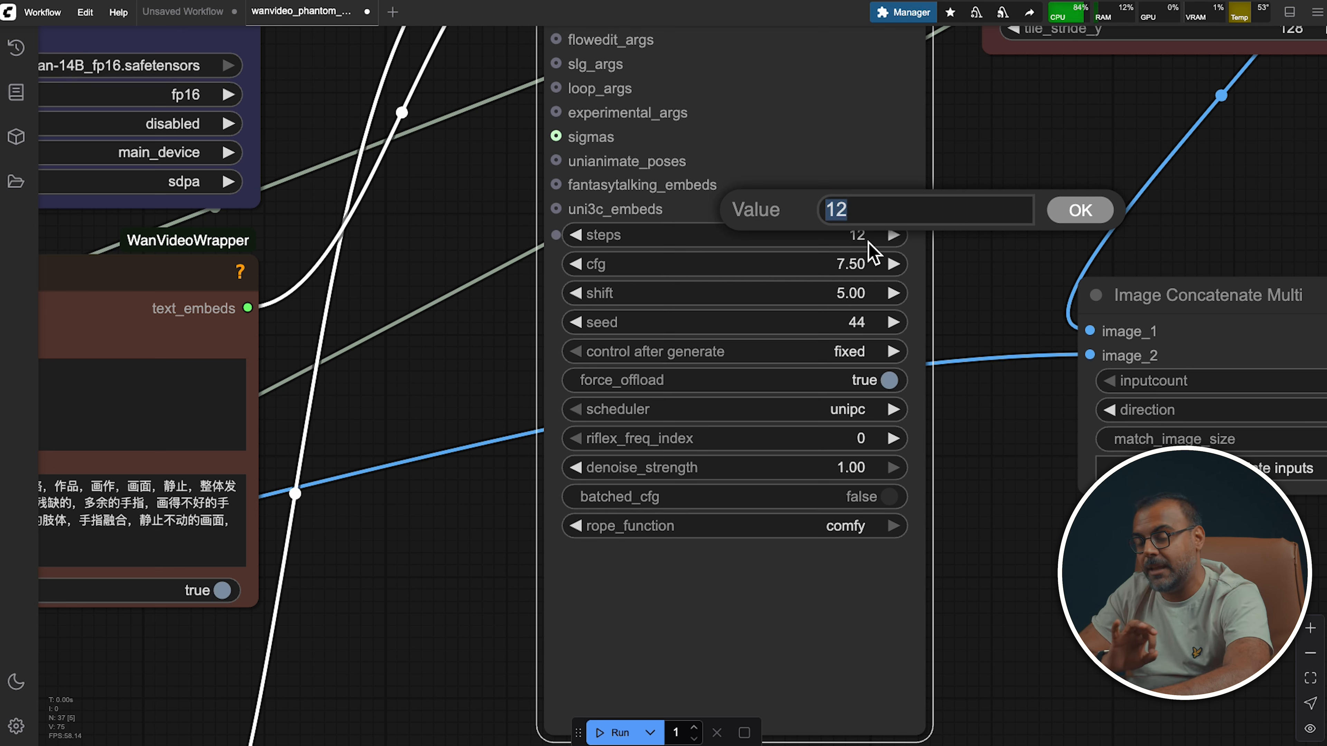
pyautogui.click(882, 177)
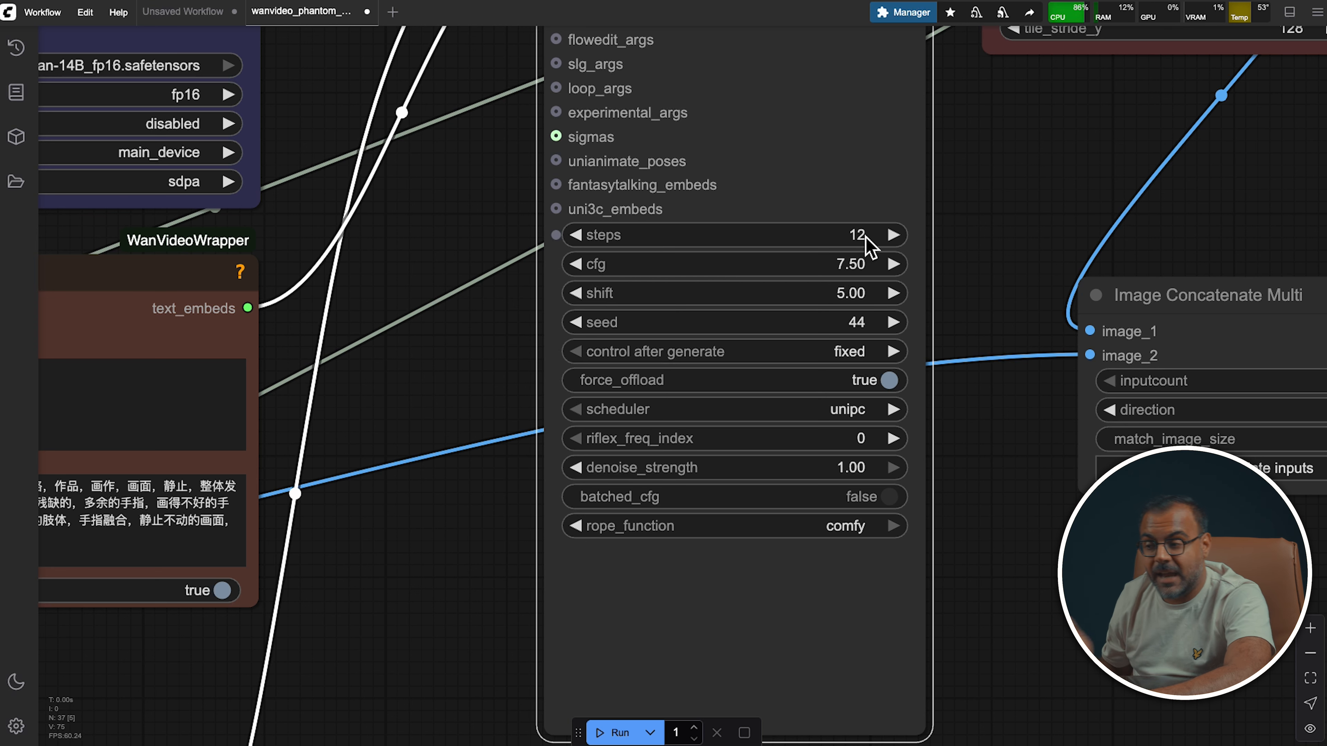
pyautogui.scroll(3, 870, 246)
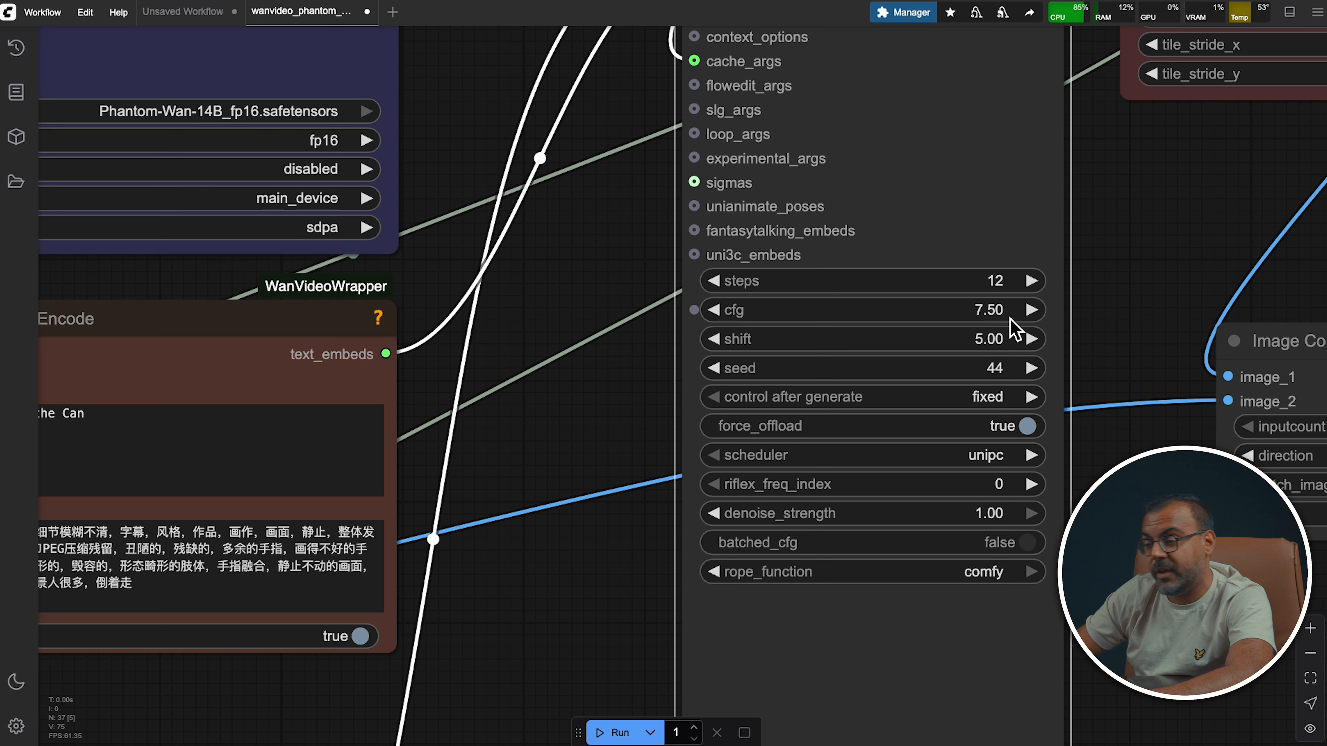
# Set the WanVideo Sampler's cfg to 1 and change it back to 7.5
pyautogui.click(1000, 312)
pyautogui.write('1')
pyautogui.press('Return')
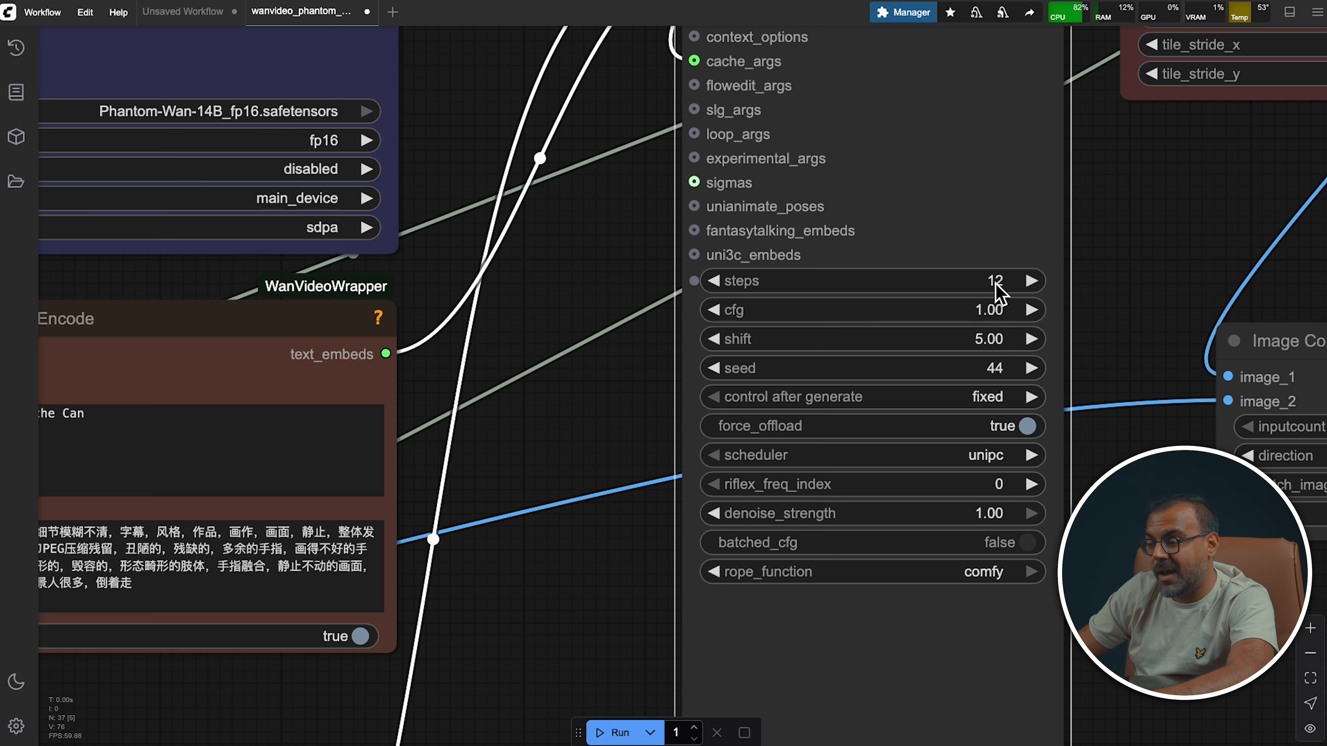
pyautogui.click(991, 309)
pyautogui.write('7.5')
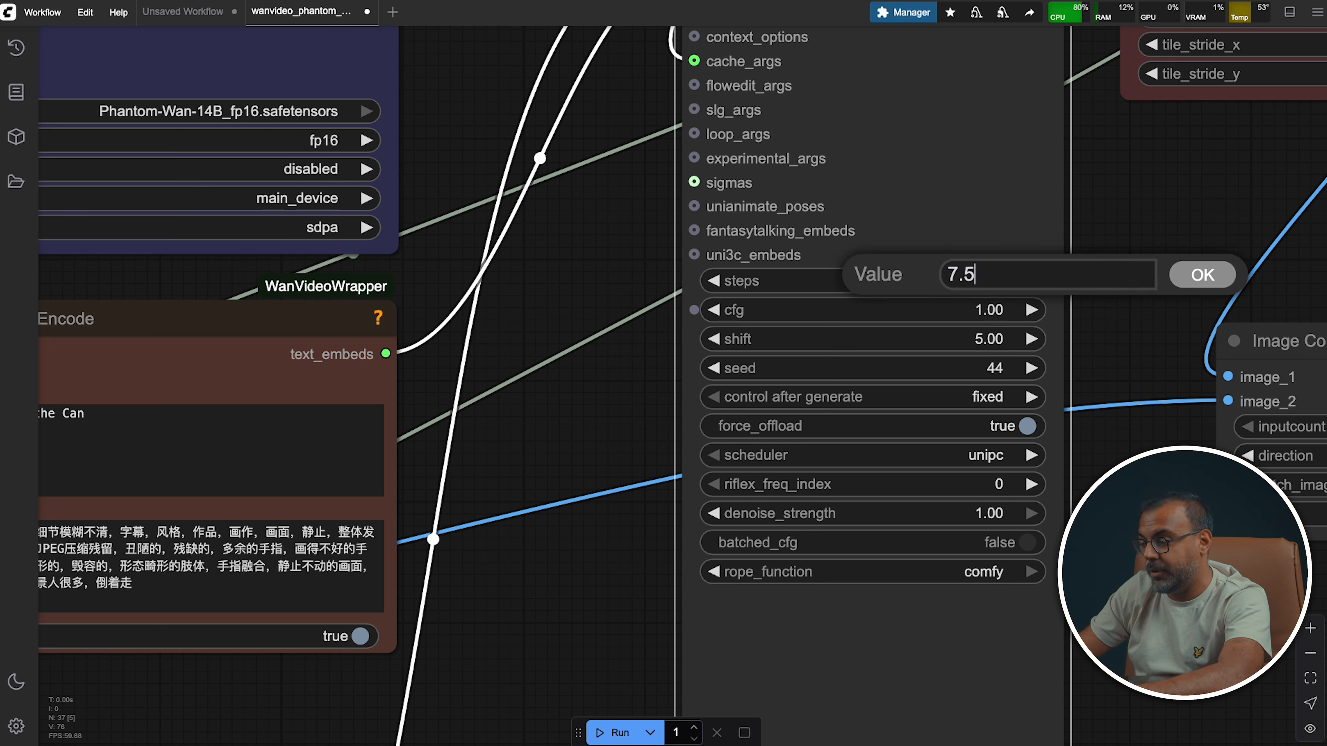
pyautogui.press('Return')
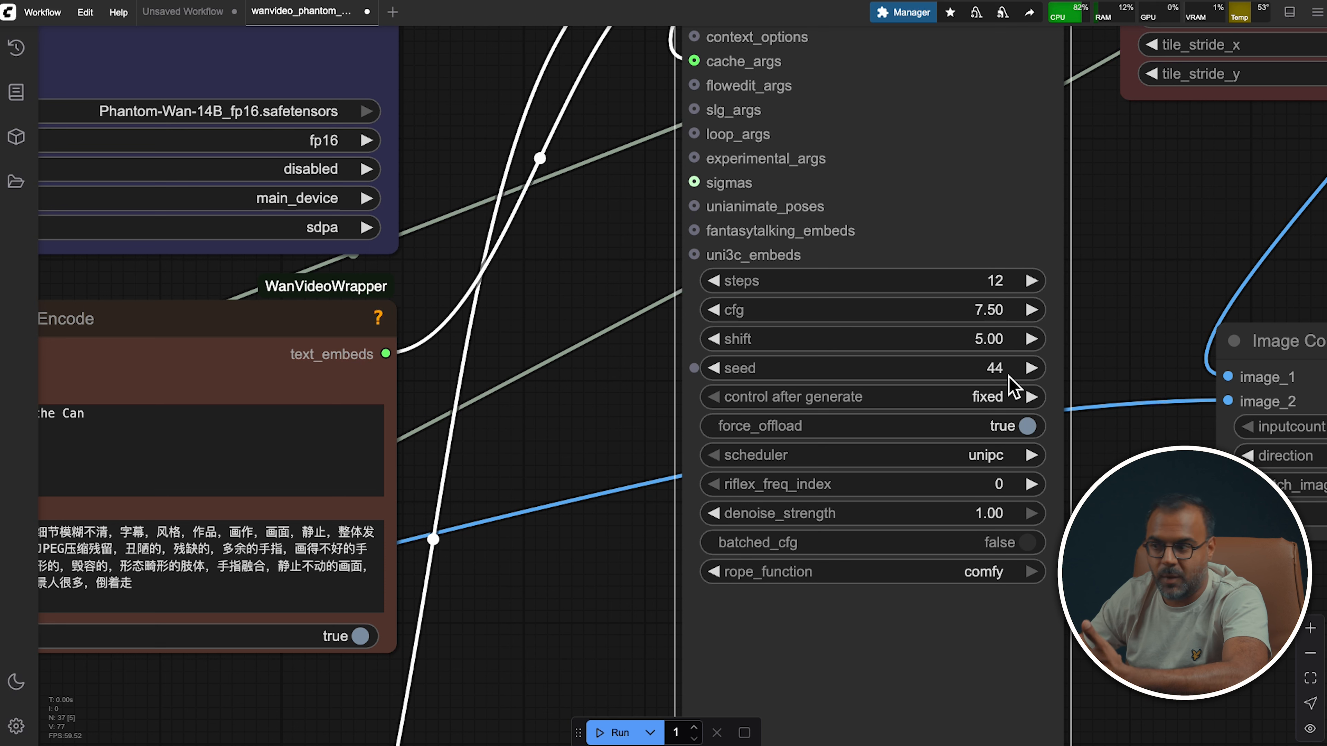
# Set the WanVideo Sampler's control after generate to randomize and its scheduler to flowmatch_causvid
pyautogui.click(995, 397)
pyautogui.click(1008, 443)
pyautogui.scroll(-2, 1007, 451)
pyautogui.click(986, 366)
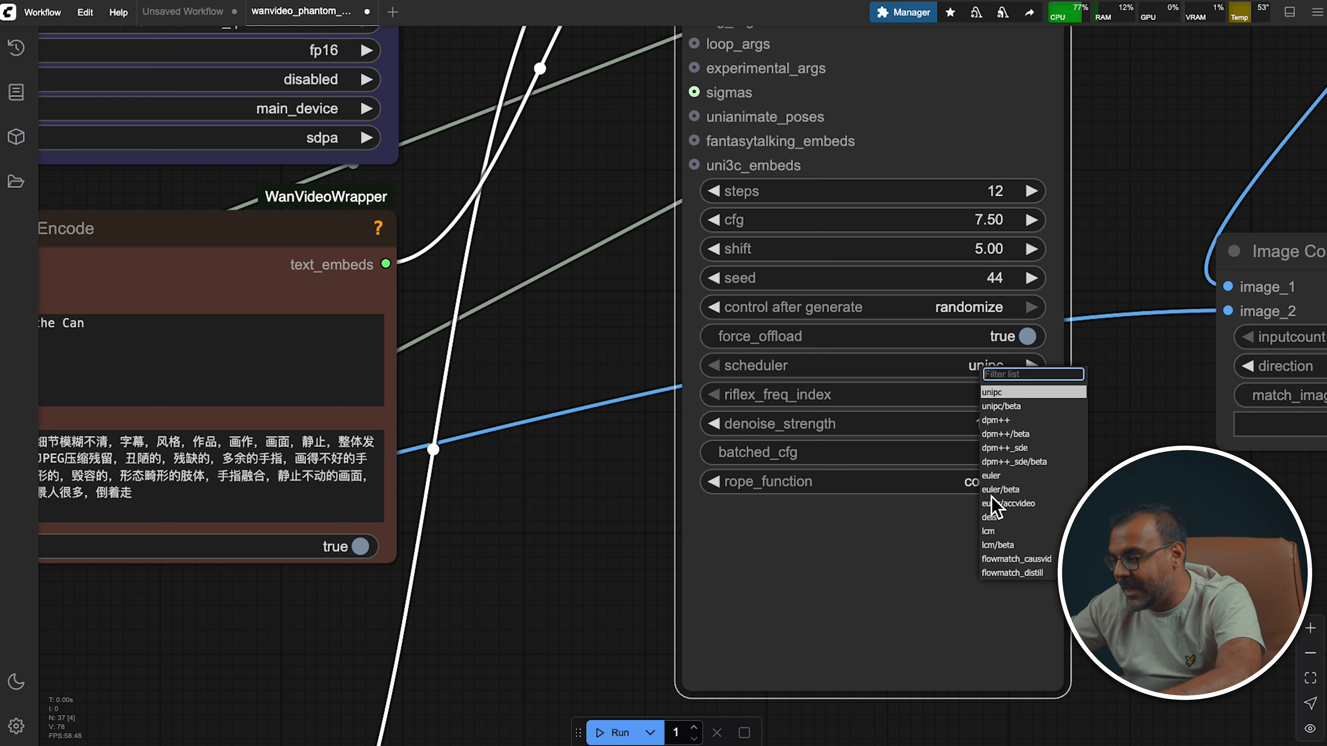
pyautogui.click(1017, 559)
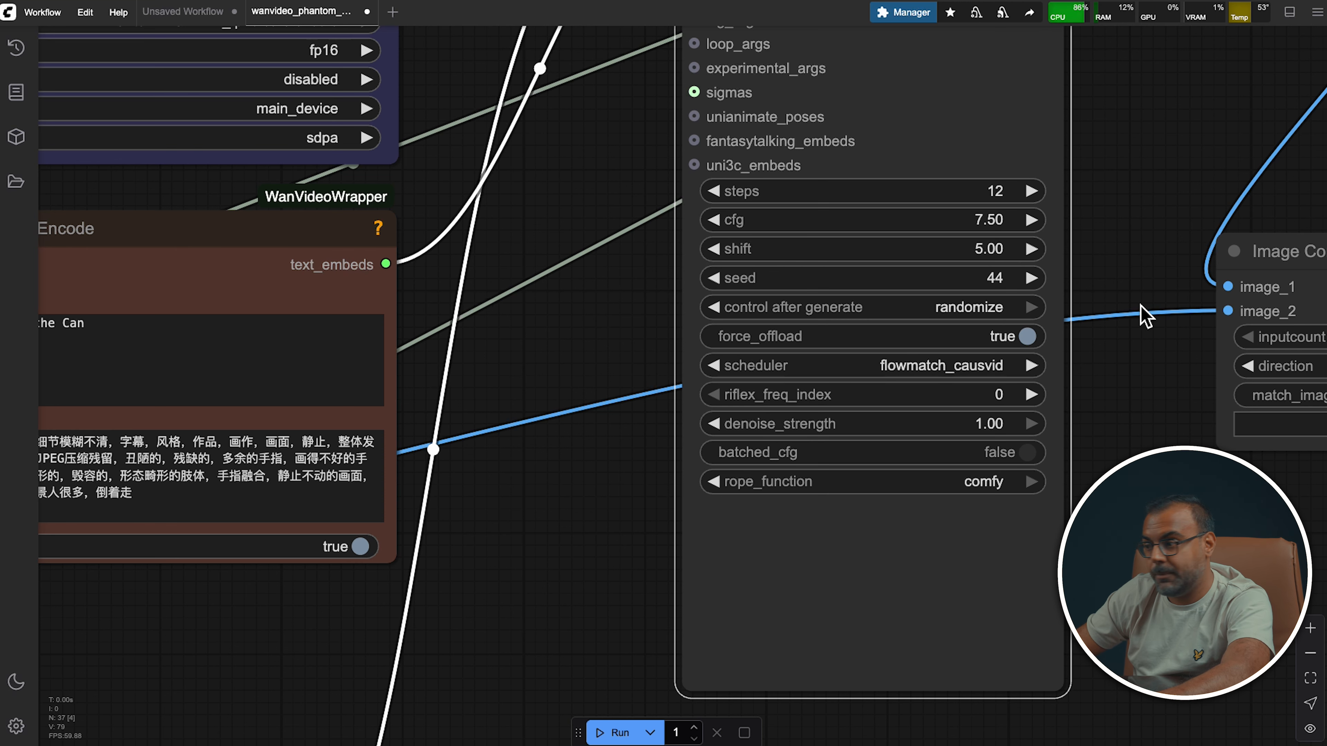
# Review the WanVideo Decode, WanVideo VAE Loader, Image Concatenate Multi and Video Combine nodes and how they are linked
pyautogui.scroll(10, 1176, 163)
pyautogui.hscroll(5, 831, 308)
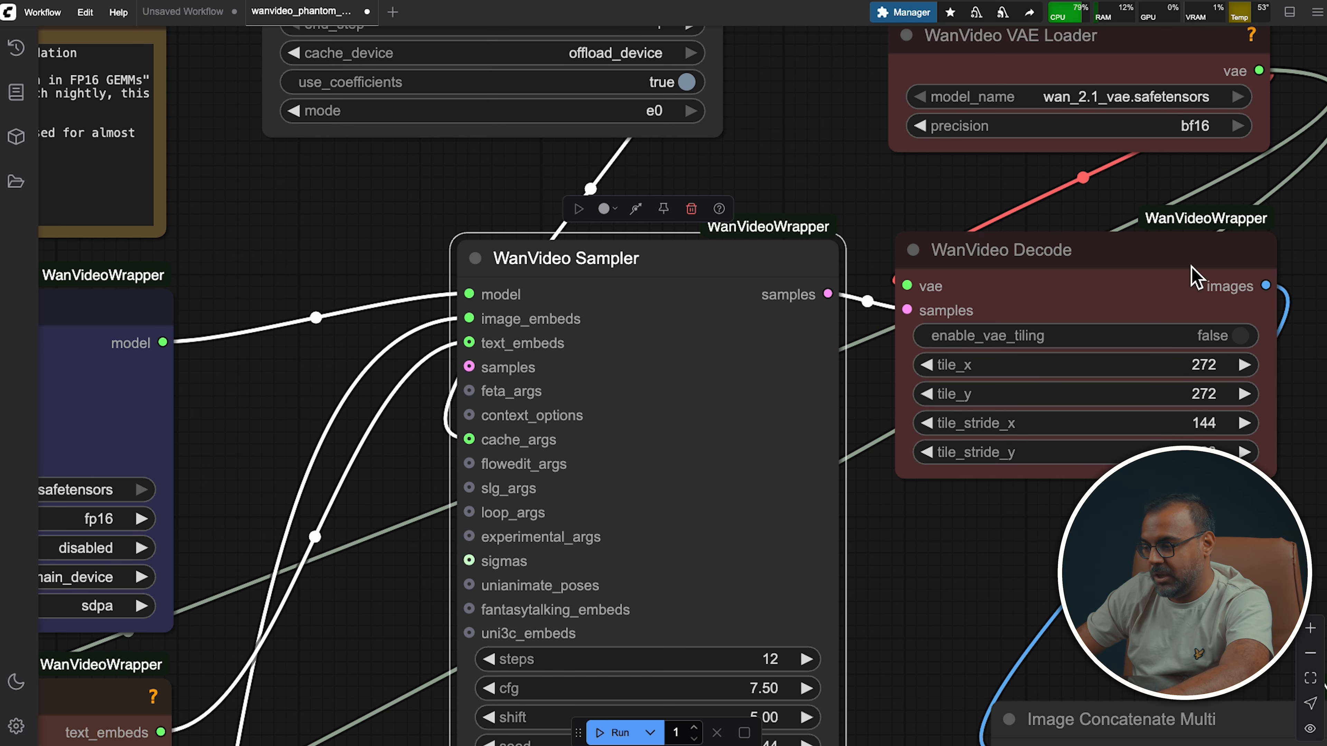
pyautogui.hscroll(5, 1140, 317)
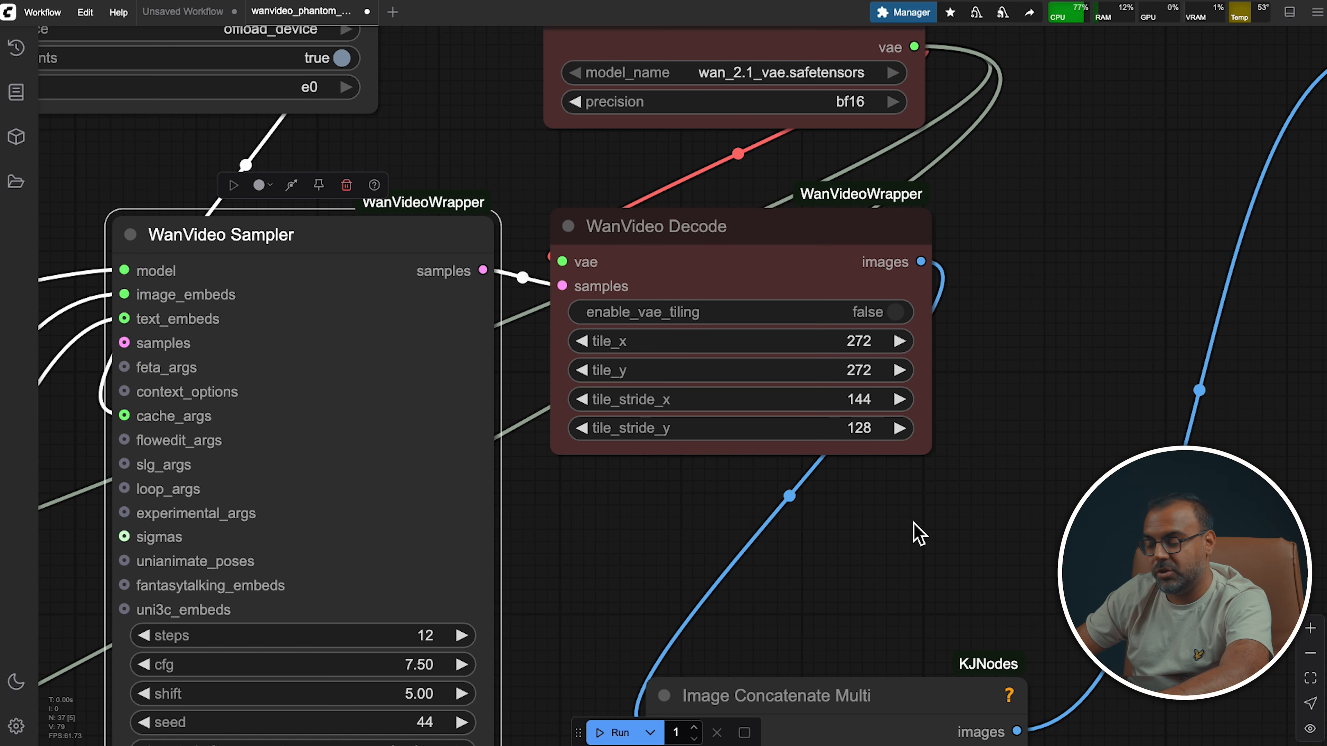
pyautogui.scroll(3, 703, 154)
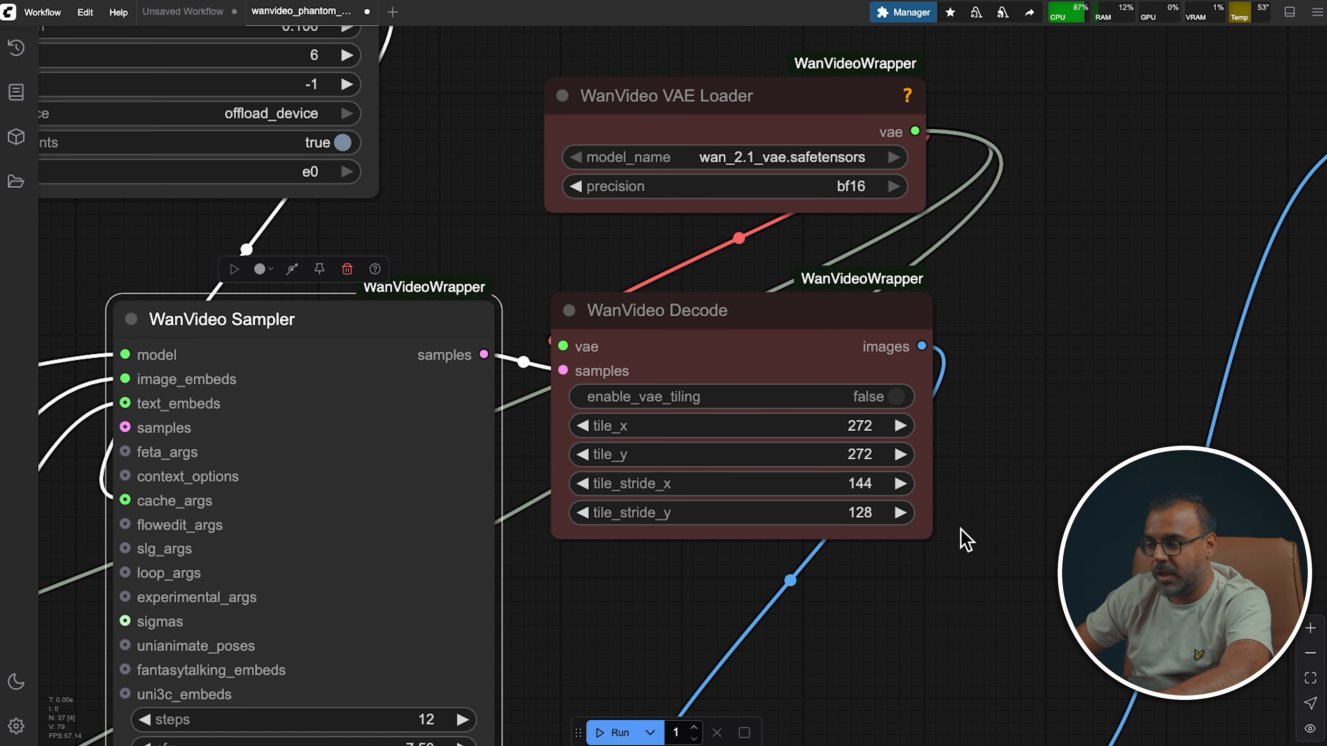
pyautogui.scroll(-10, 962, 539)
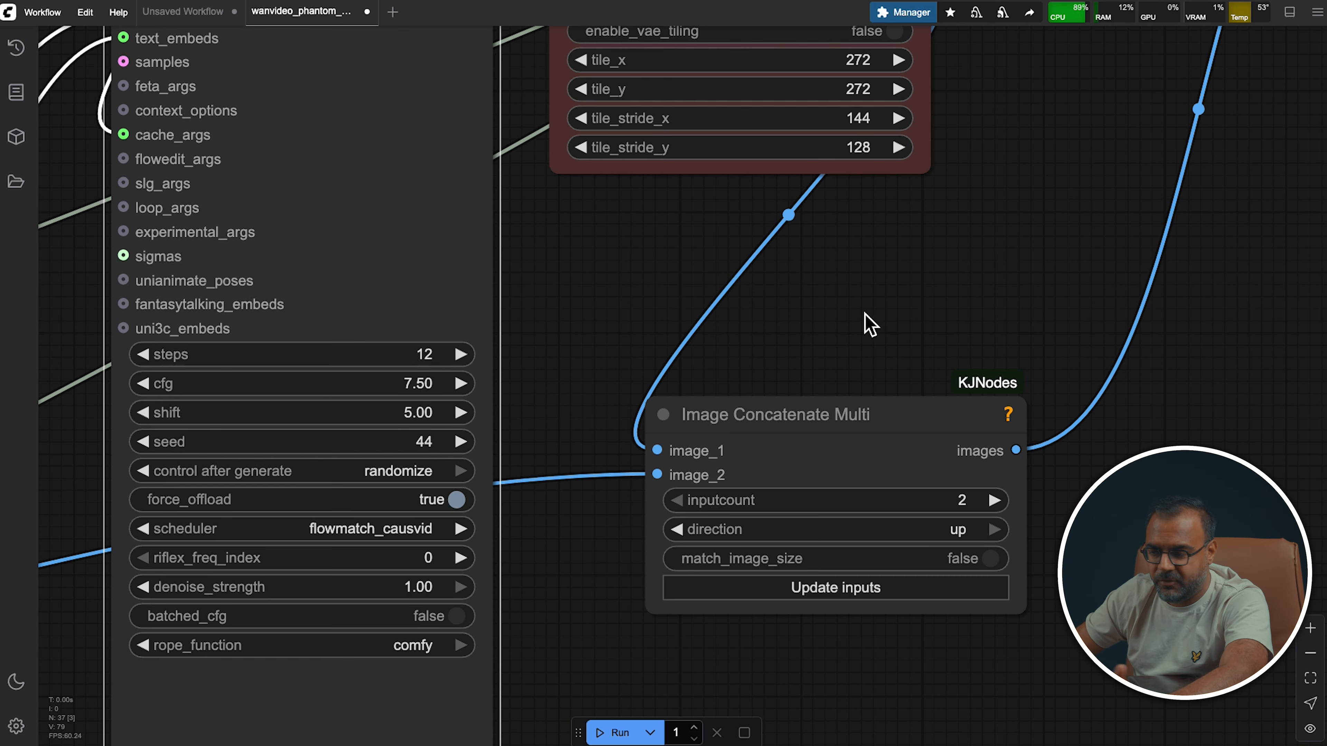
pyautogui.moveTo(1125, 533); pyautogui.dragTo(652, 592)
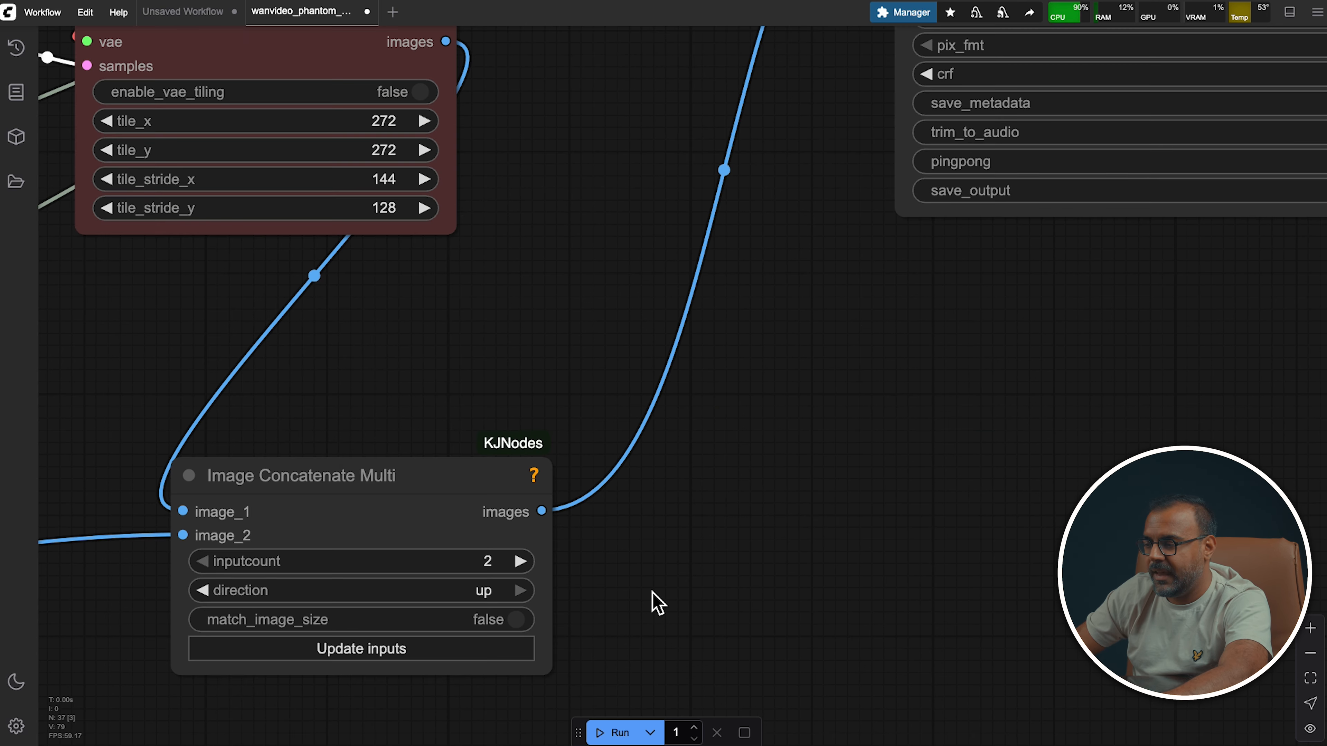
pyautogui.scroll(-8, 652, 592)
pyautogui.moveTo(953, 500); pyautogui.dragTo(521, 316)
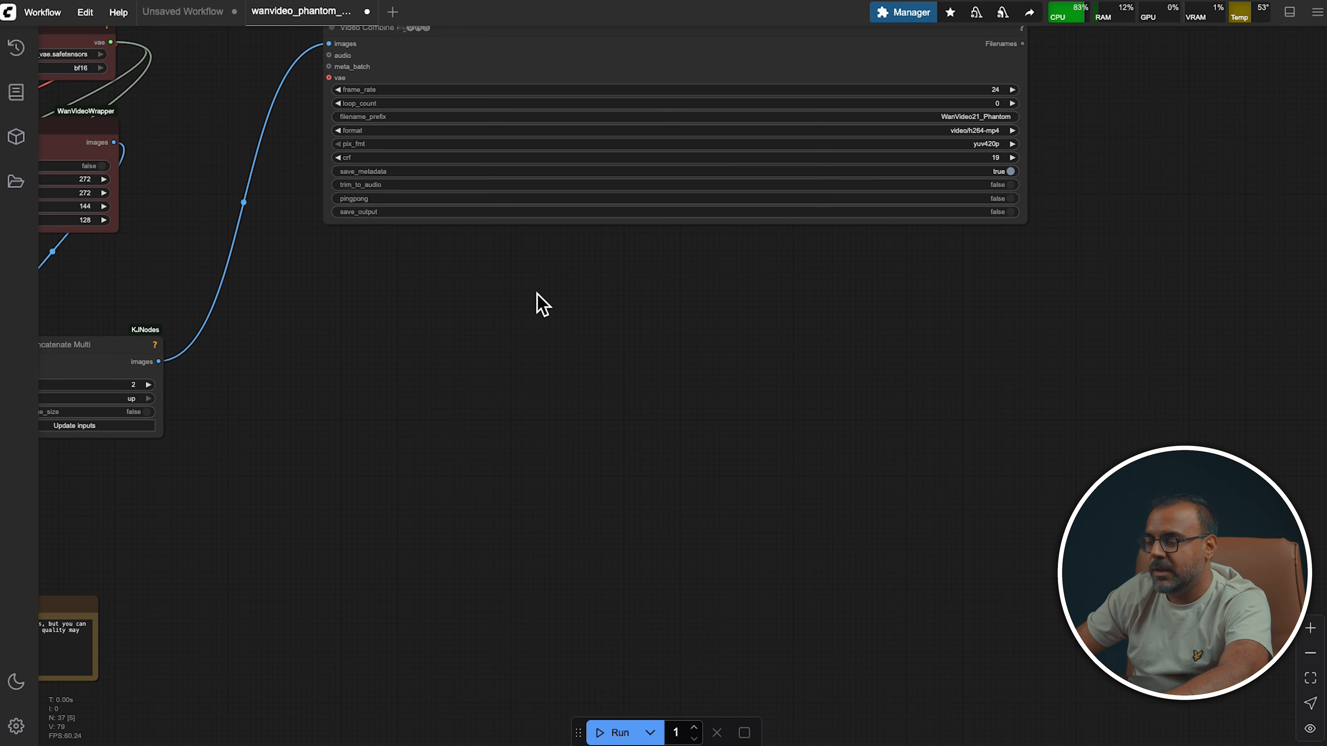
pyautogui.moveTo(779, 518); pyautogui.dragTo(749, 173)
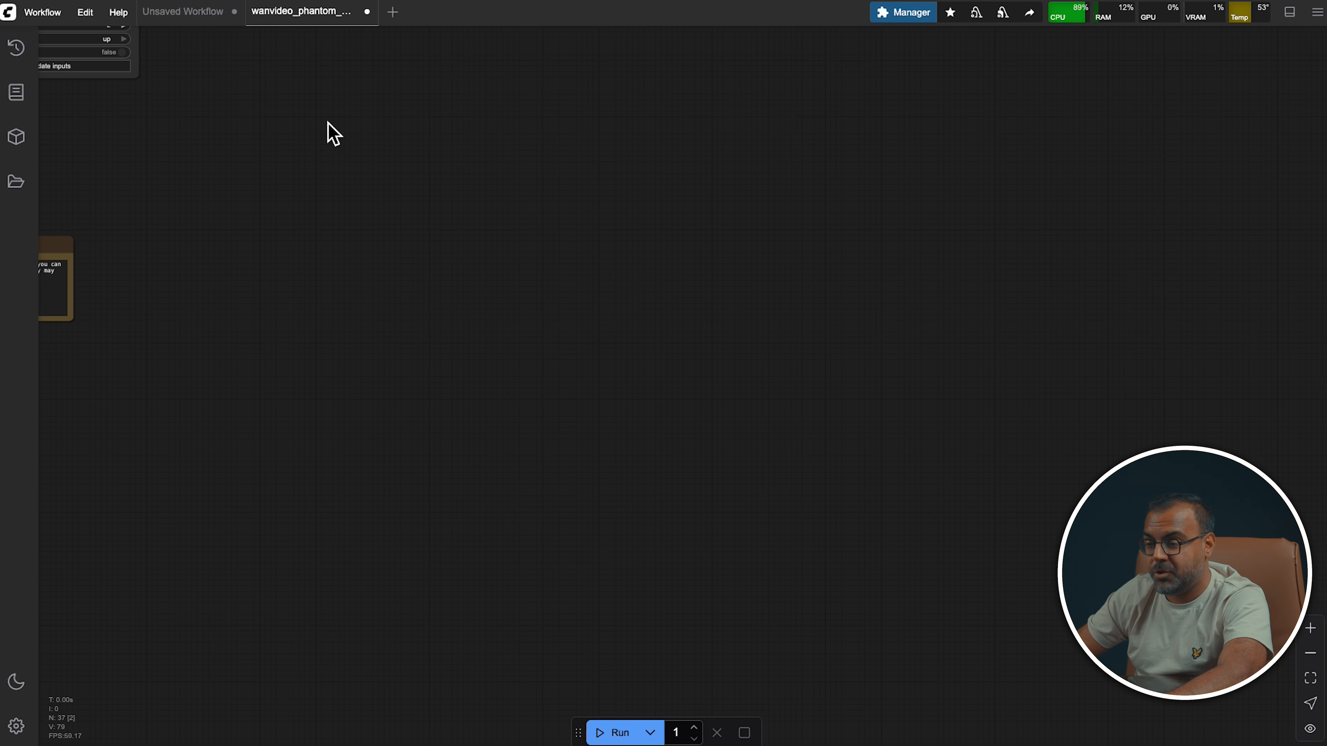
pyautogui.moveTo(328, 130); pyautogui.dragTo(678, 592)
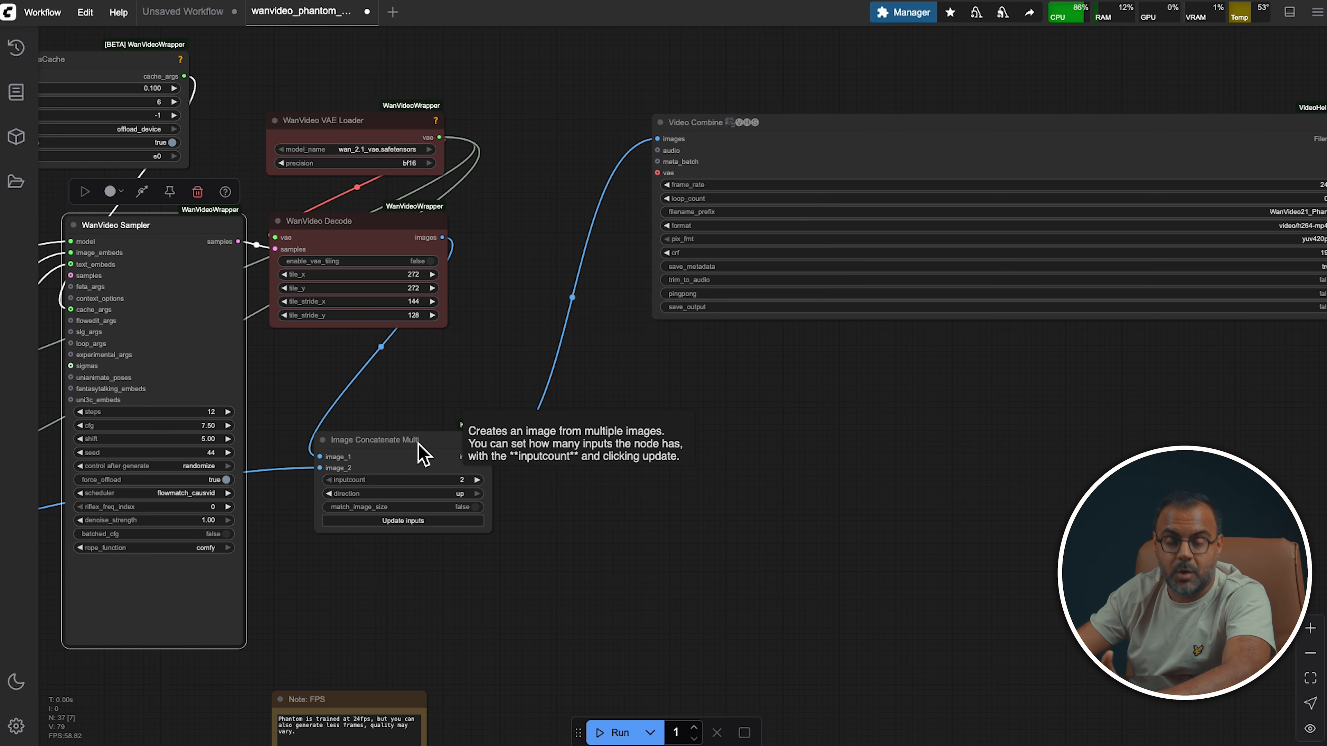
pyautogui.scroll(-3, 710, 551)
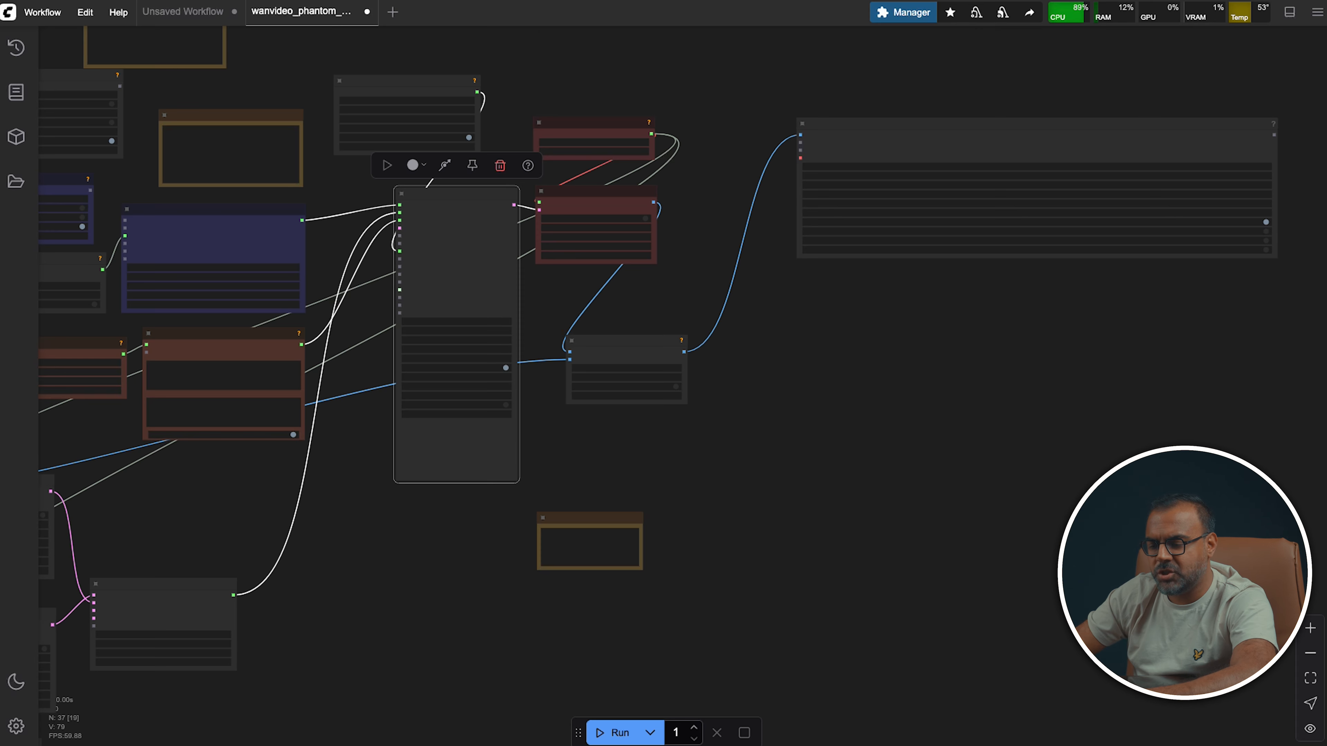
# Switch to Finder and replay the WanVideo21_Phantom_00004.mp4 preview from the phantom folder, examining individual moments
pyautogui.click(470, 744)
pyautogui.scroll(-1, 723, 246)
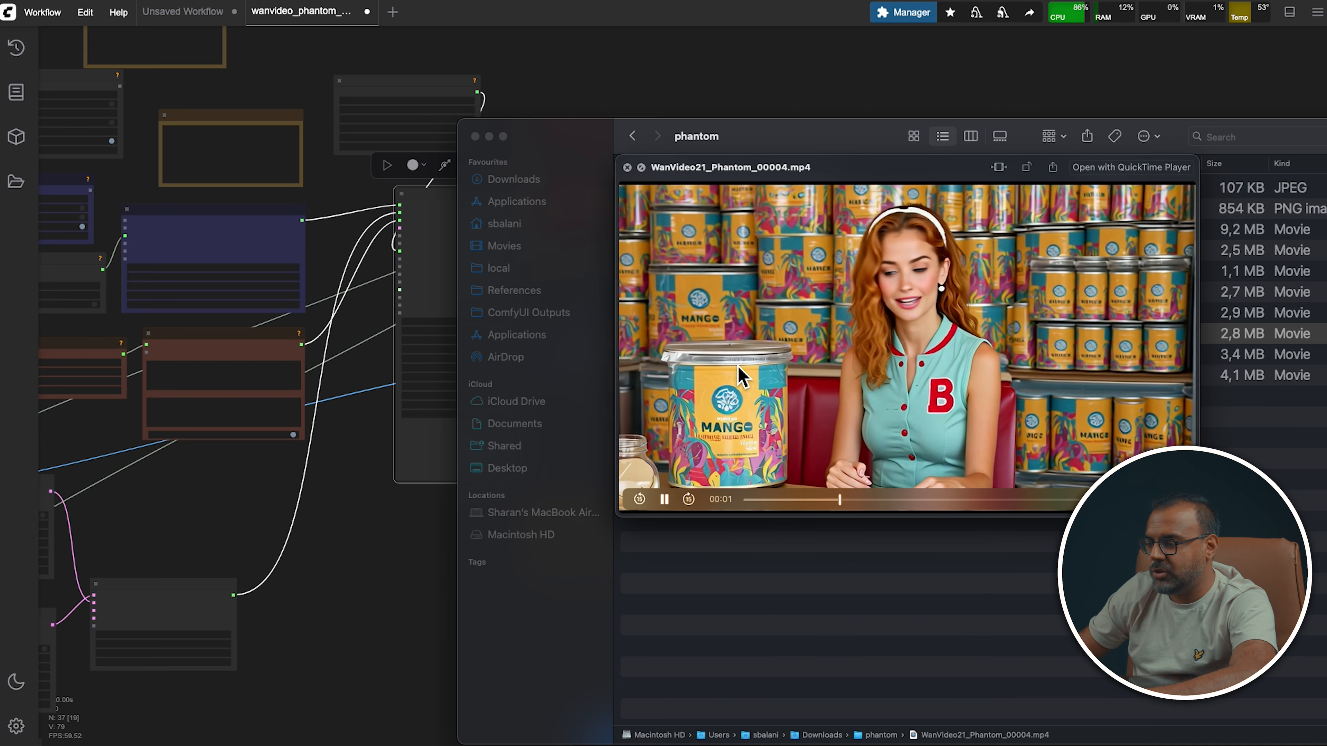
pyautogui.moveTo(910, 503); pyautogui.dragTo(727, 523)
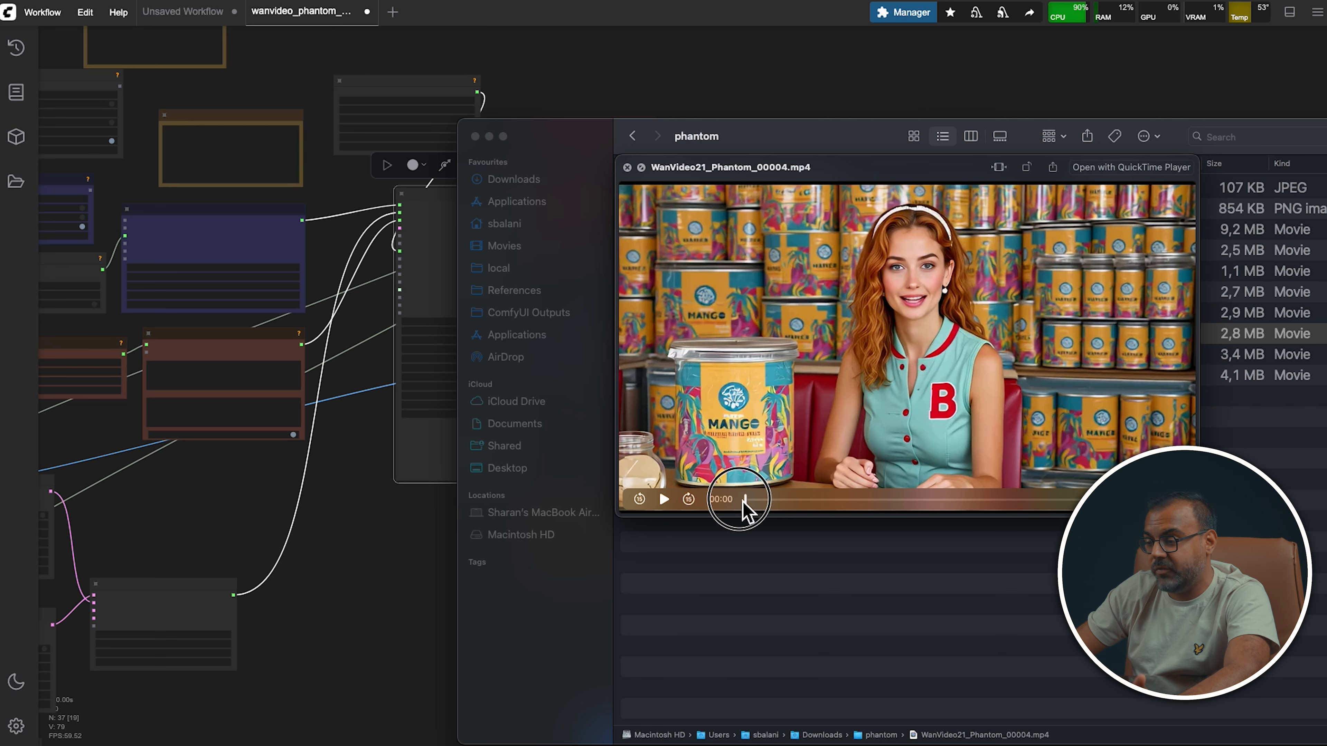
pyautogui.moveTo(749, 501); pyautogui.dragTo(799, 503)
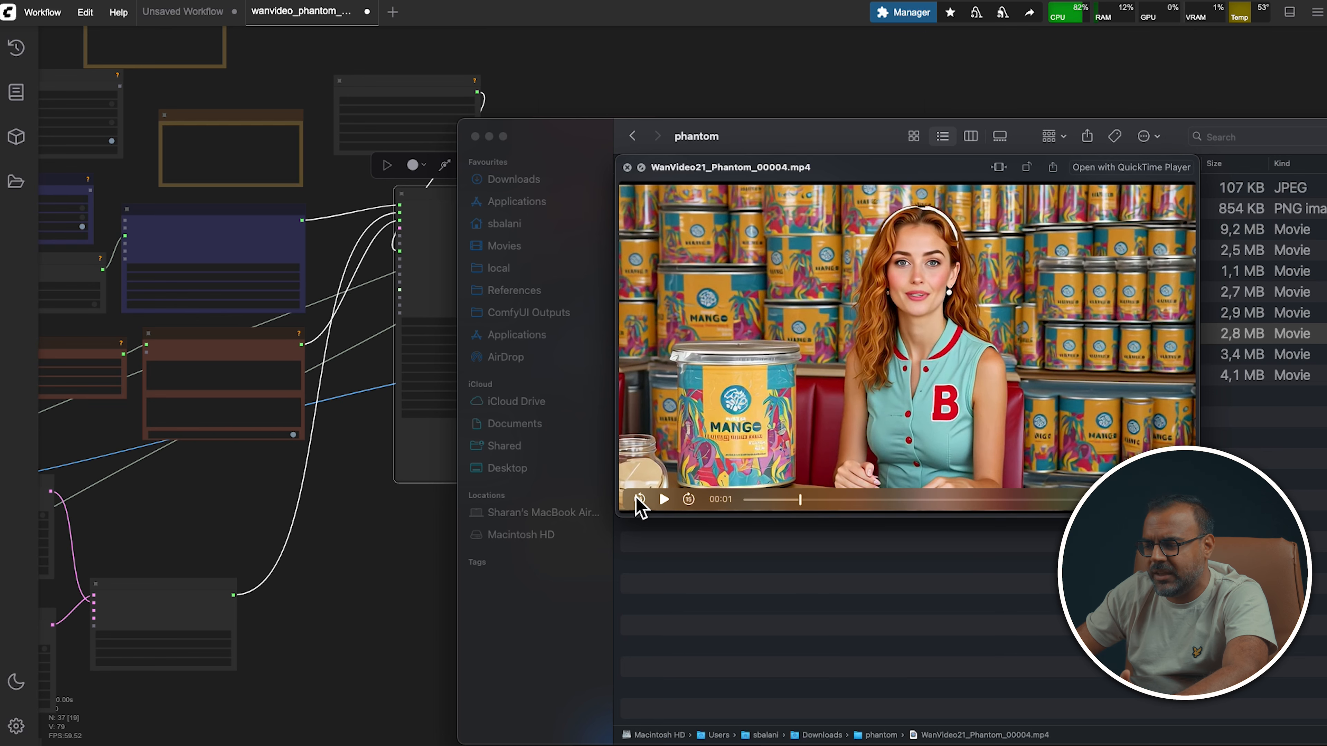
pyautogui.click(670, 502)
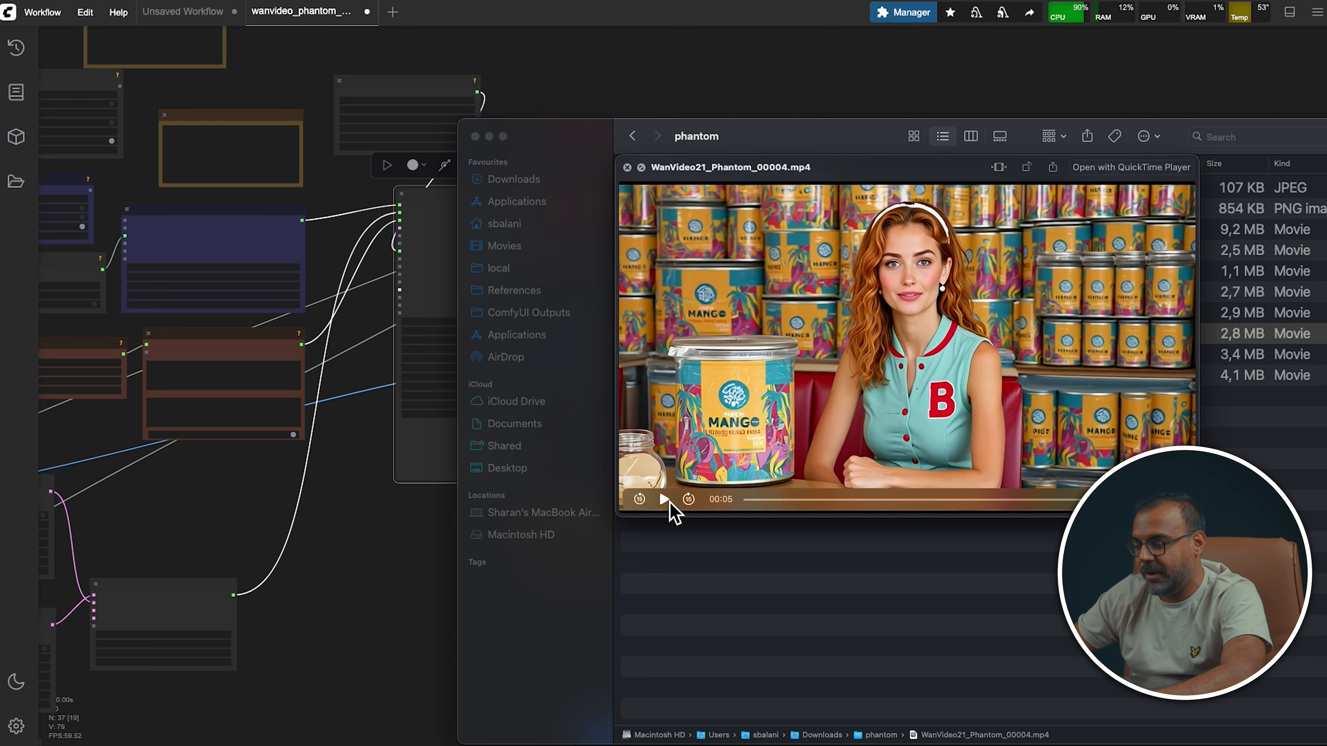
# Step back through the earlier Phantom videos in the folder, replaying WanVideo21_Phantom_00001.mp4 to compare it with its reference image
pyautogui.press('Up')
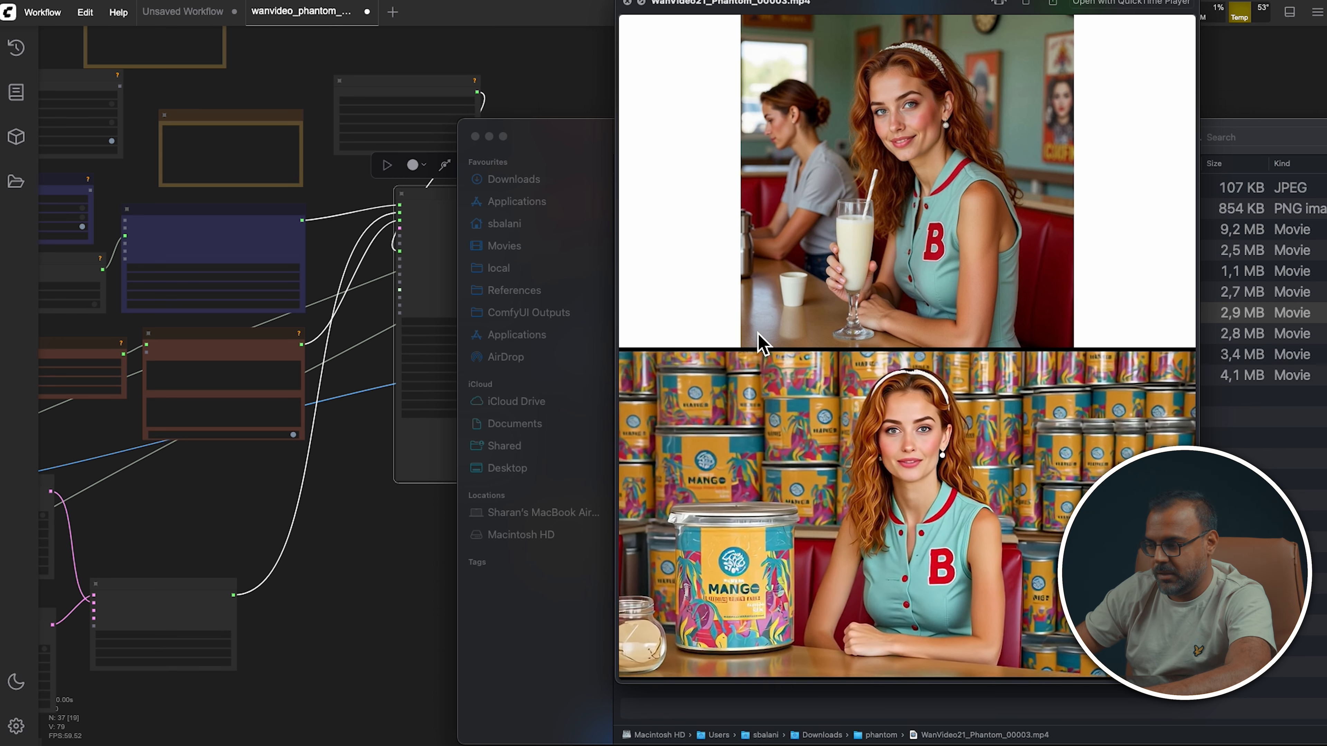
pyautogui.press('Up')
pyautogui.press('Up')
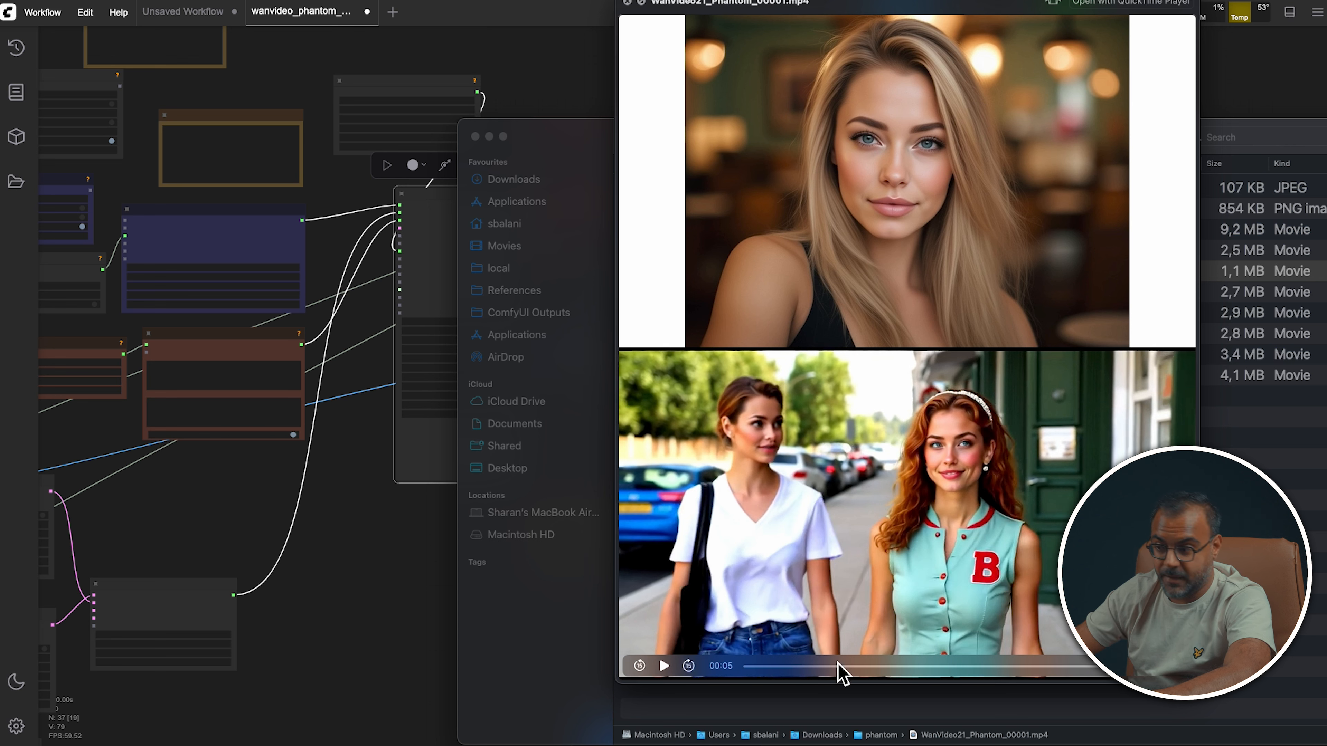
pyautogui.click(662, 667)
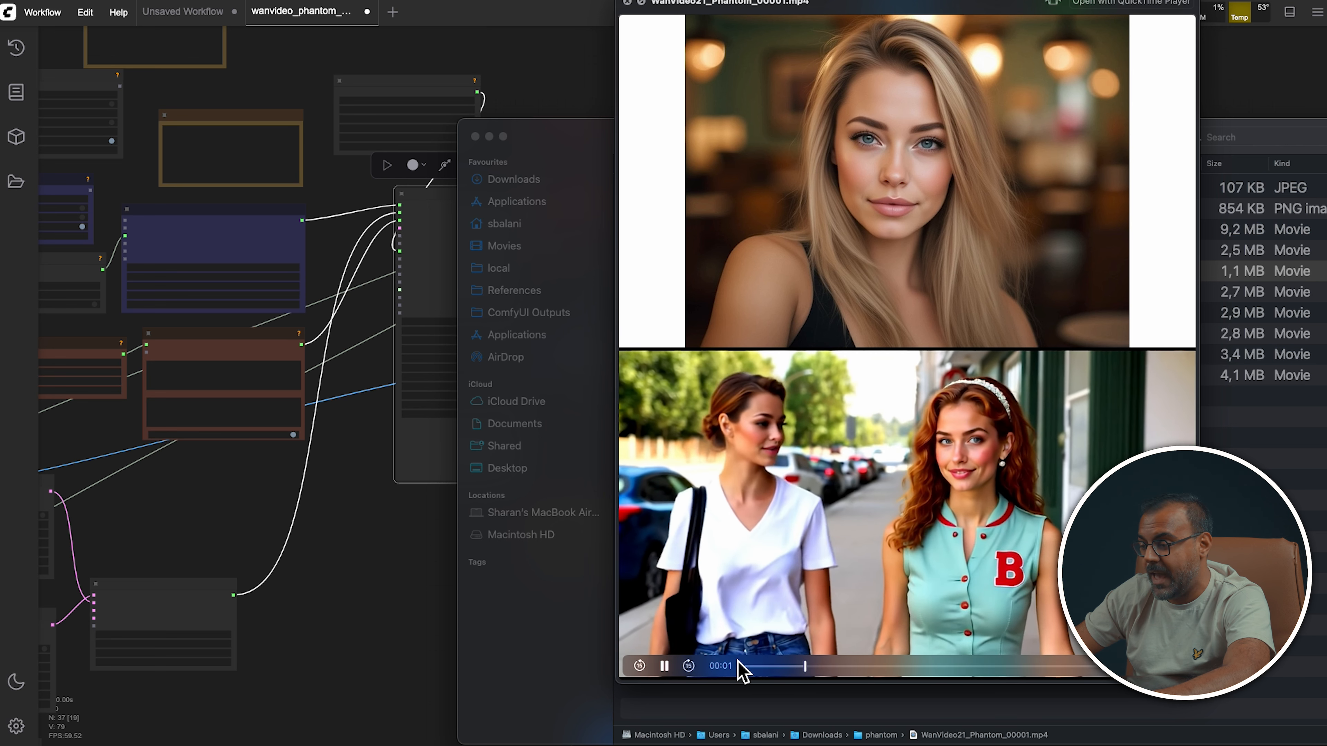
pyautogui.moveTo(828, 669); pyautogui.dragTo(749, 690)
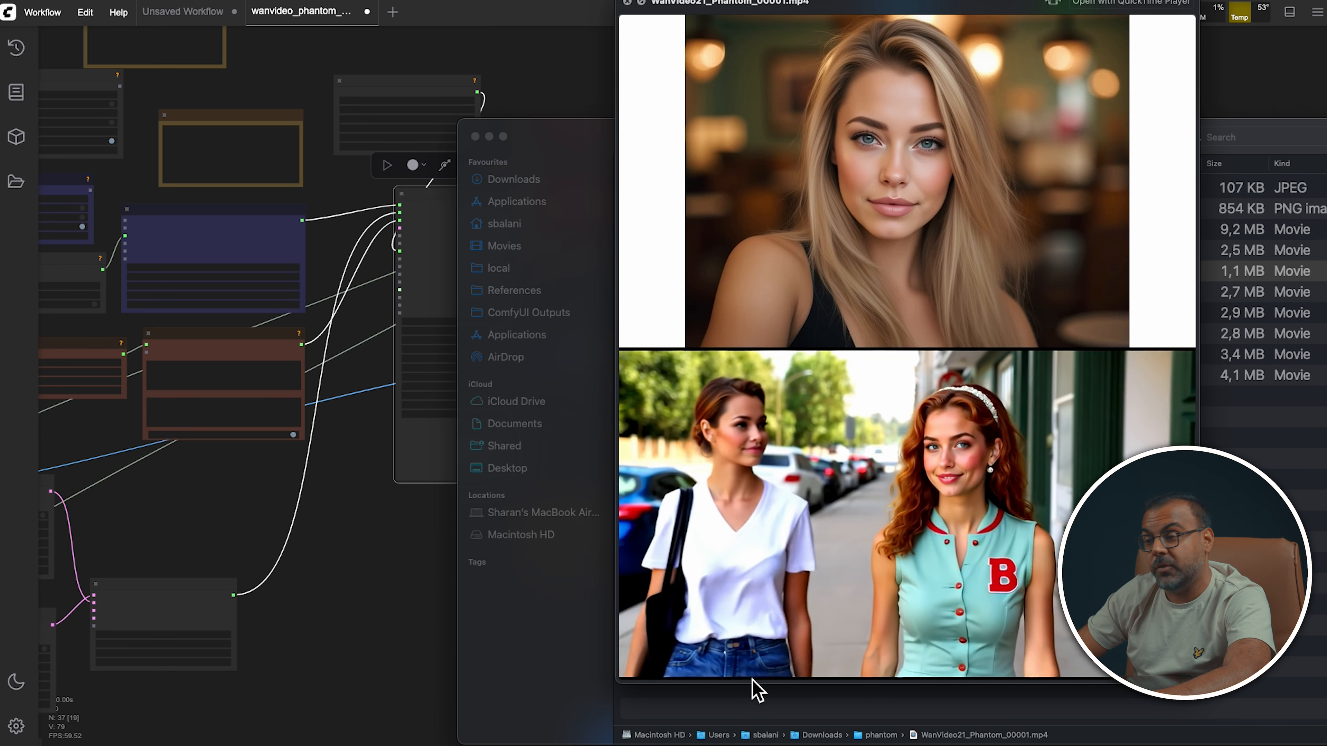
pyautogui.click(664, 666)
pyautogui.click(664, 666)
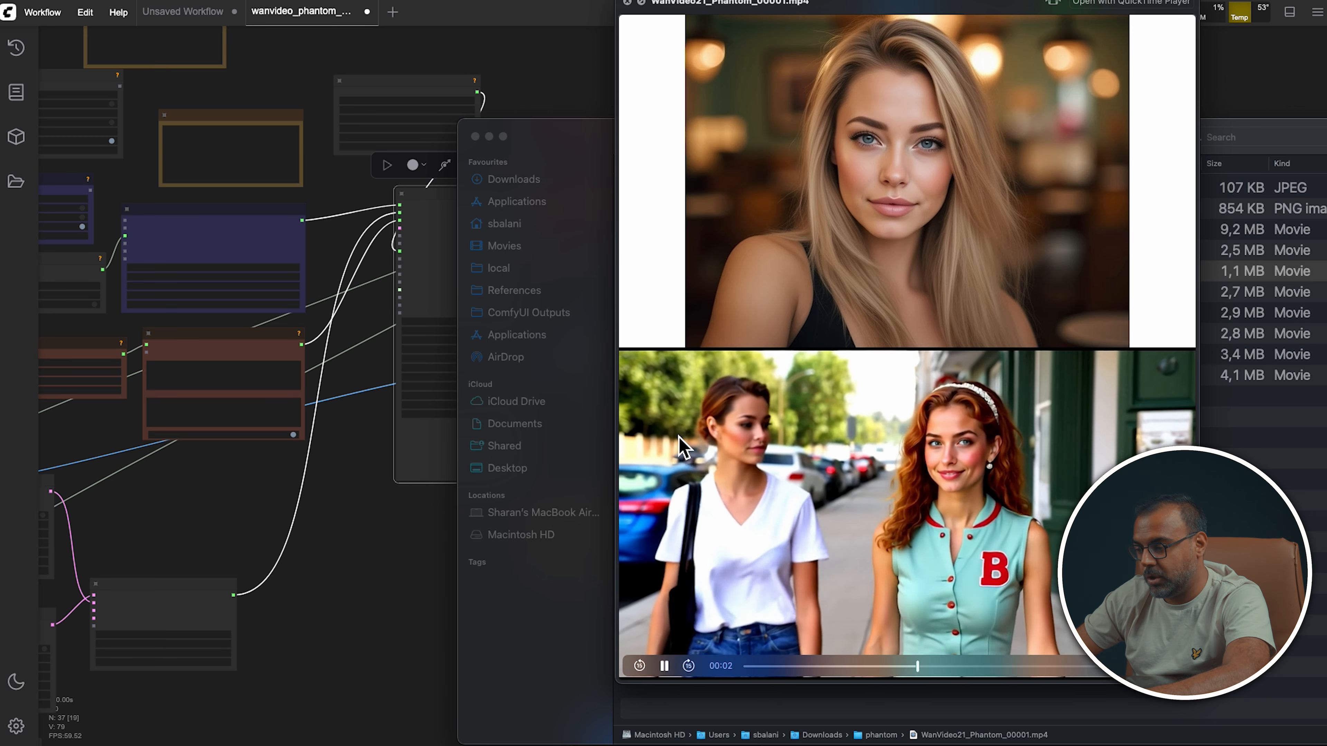
pyautogui.press('space')
pyautogui.press('Up')
pyautogui.press('space')
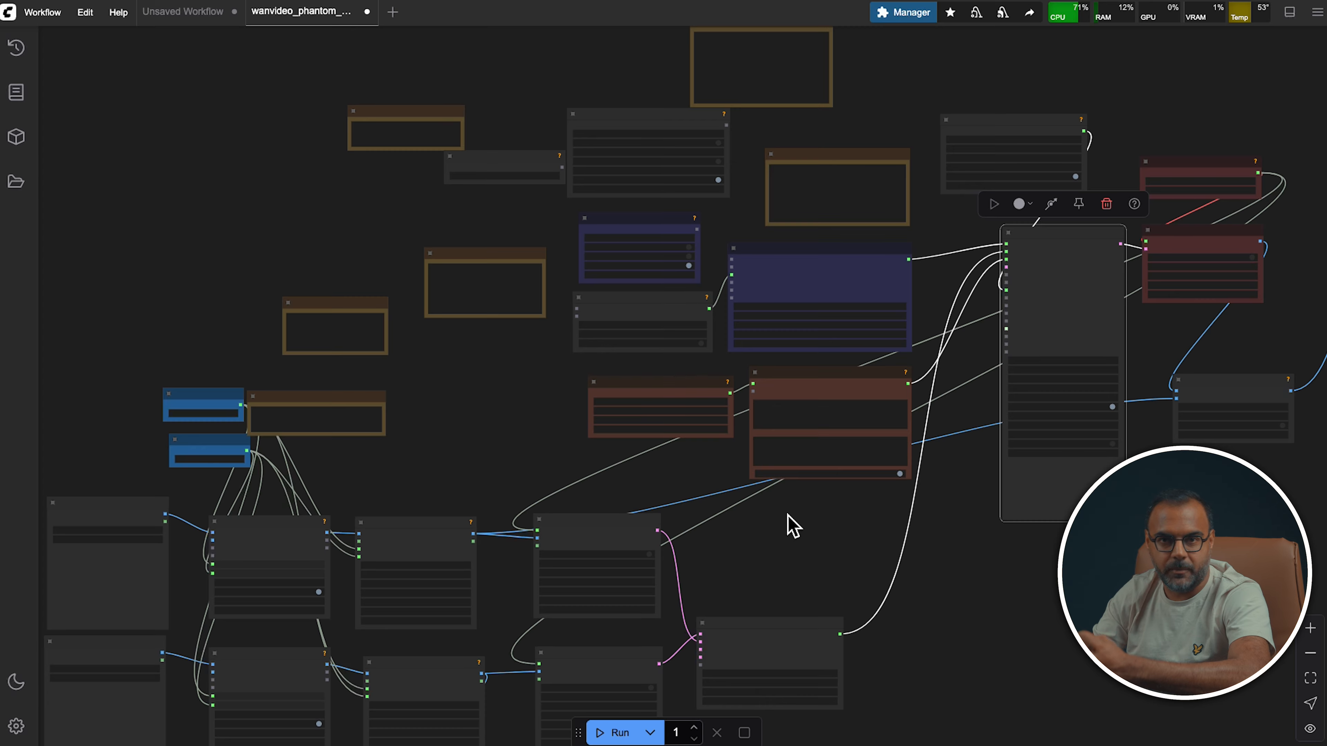
# Connect the WanVideo BlockSwap node's block_swap_args output to the matching input of the WanVideo Model Loader
pyautogui.scroll(10, 748, 298)
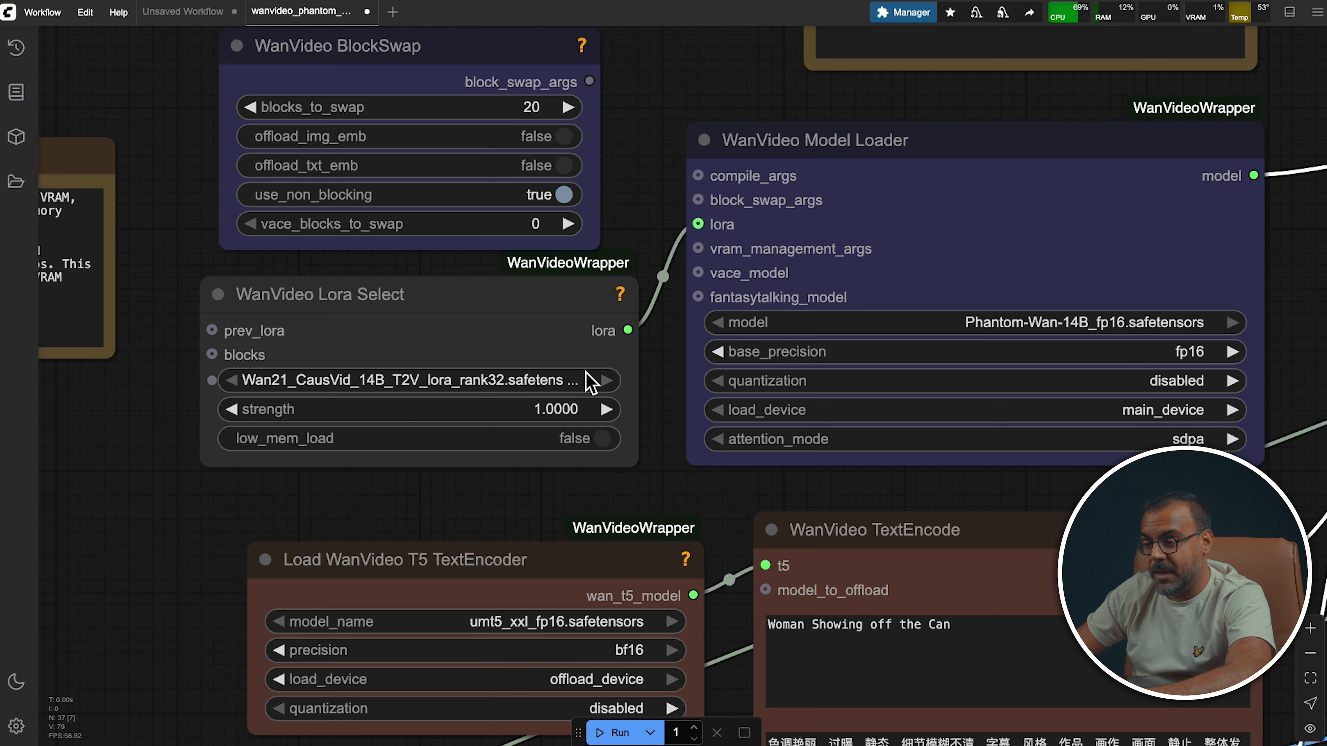
pyautogui.moveTo(1256, 308); pyautogui.dragTo(674, 342)
pyautogui.moveTo(861, 167); pyautogui.dragTo(679, 408)
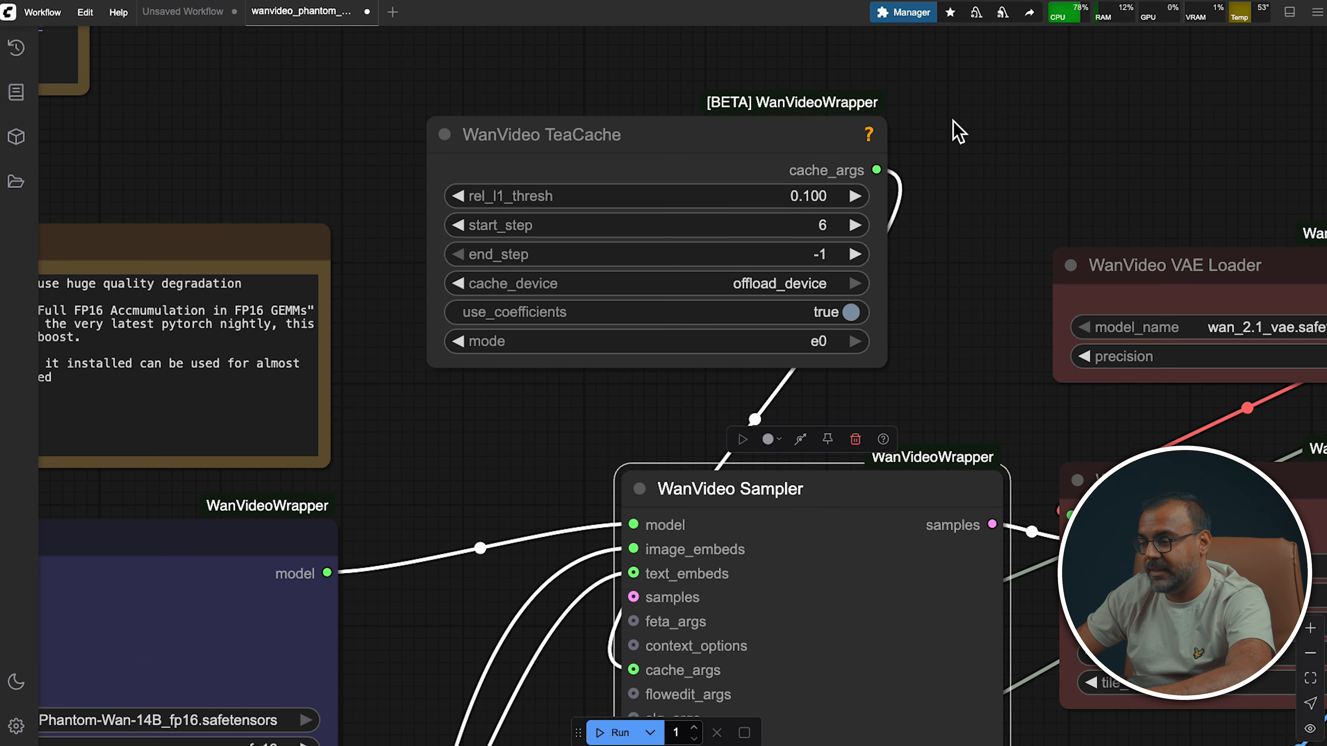
pyautogui.moveTo(428, 455); pyautogui.dragTo(938, 335)
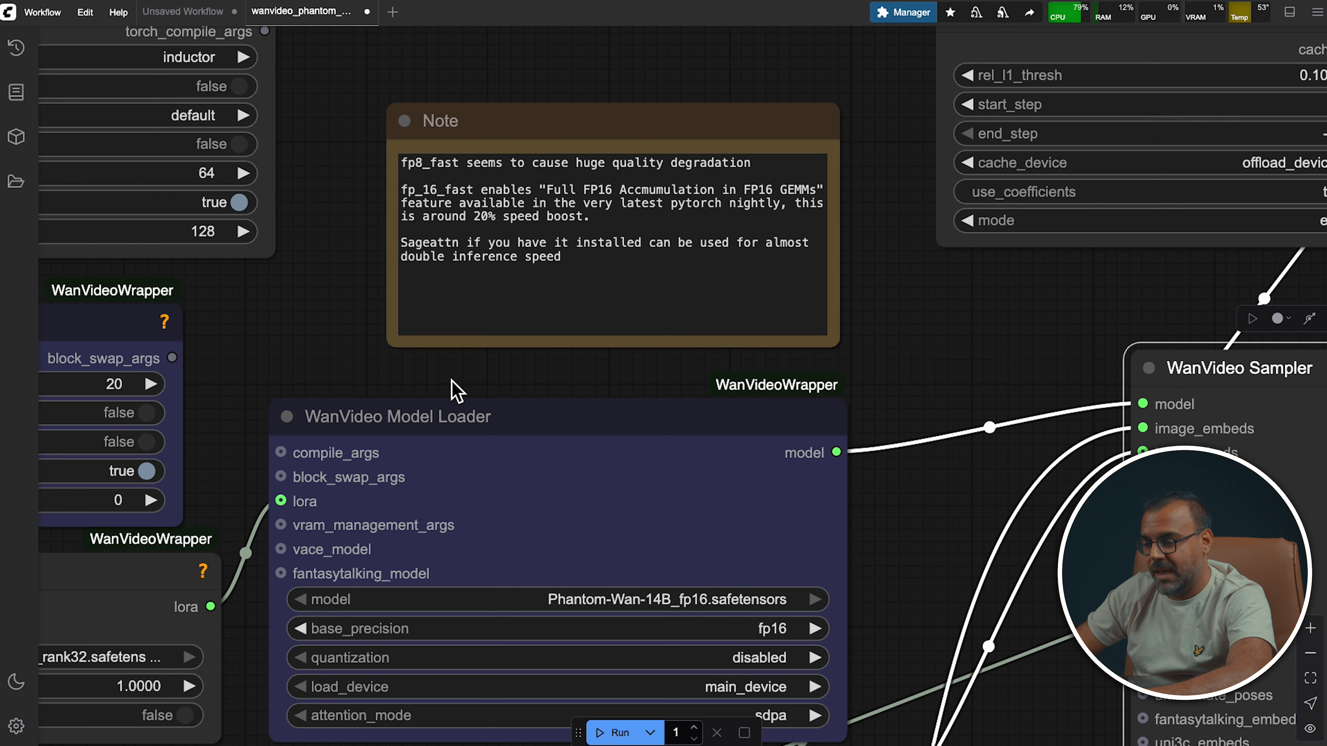
pyautogui.moveTo(273, 356); pyautogui.dragTo(679, 186)
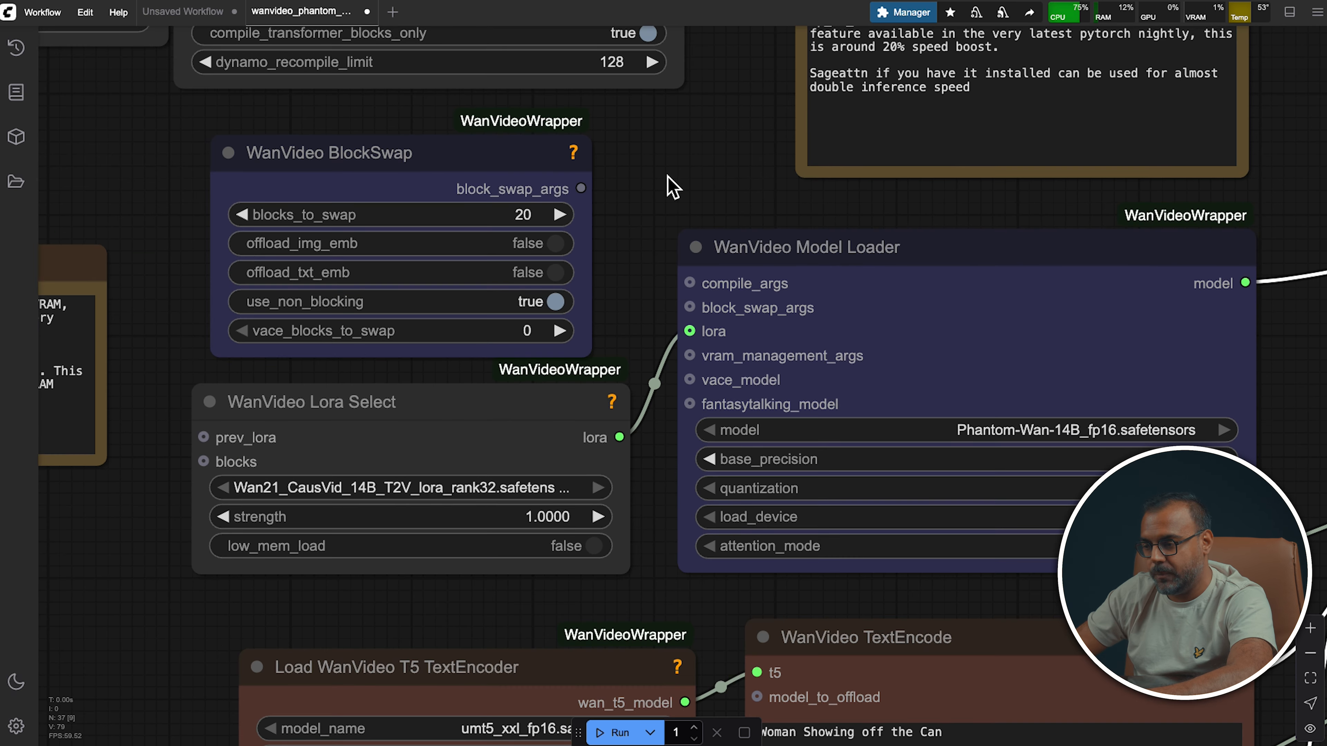
pyautogui.moveTo(580, 188); pyautogui.dragTo(691, 309)
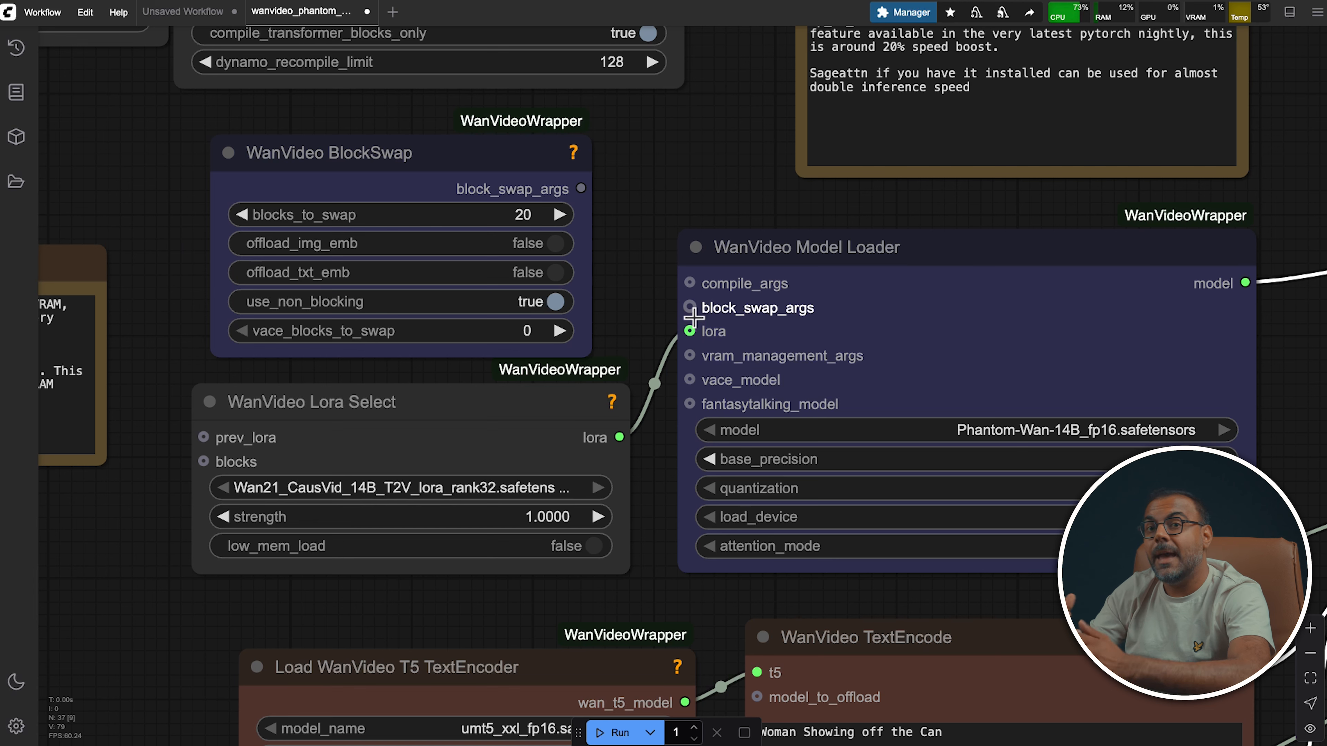
pyautogui.moveTo(580, 188); pyautogui.dragTo(690, 307)
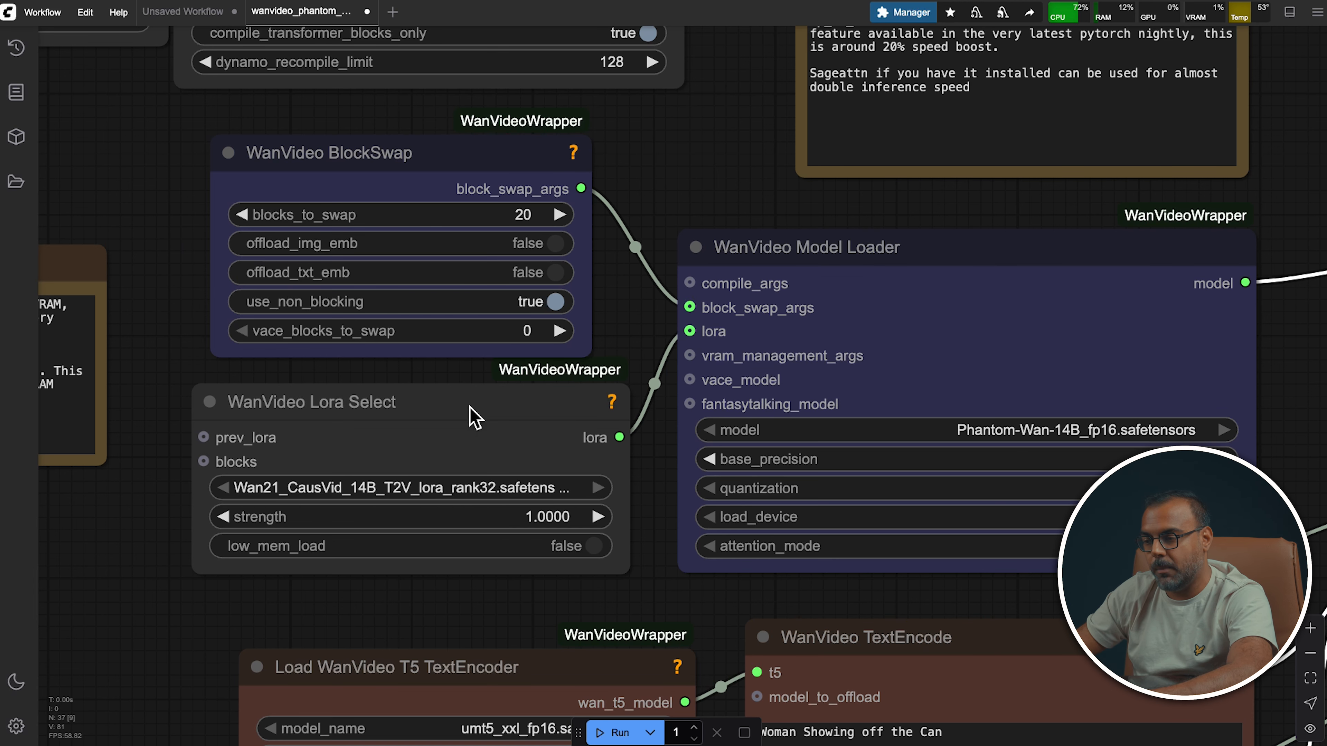
# Reposition the WanVideo VRAM Management node near BlockSwap, checking its vram_management_args output and offload_percent value
pyautogui.hscroll(-5, 230, 613)
pyautogui.scroll(3, 230, 614)
pyautogui.moveTo(270, 88); pyautogui.dragTo(695, 454)
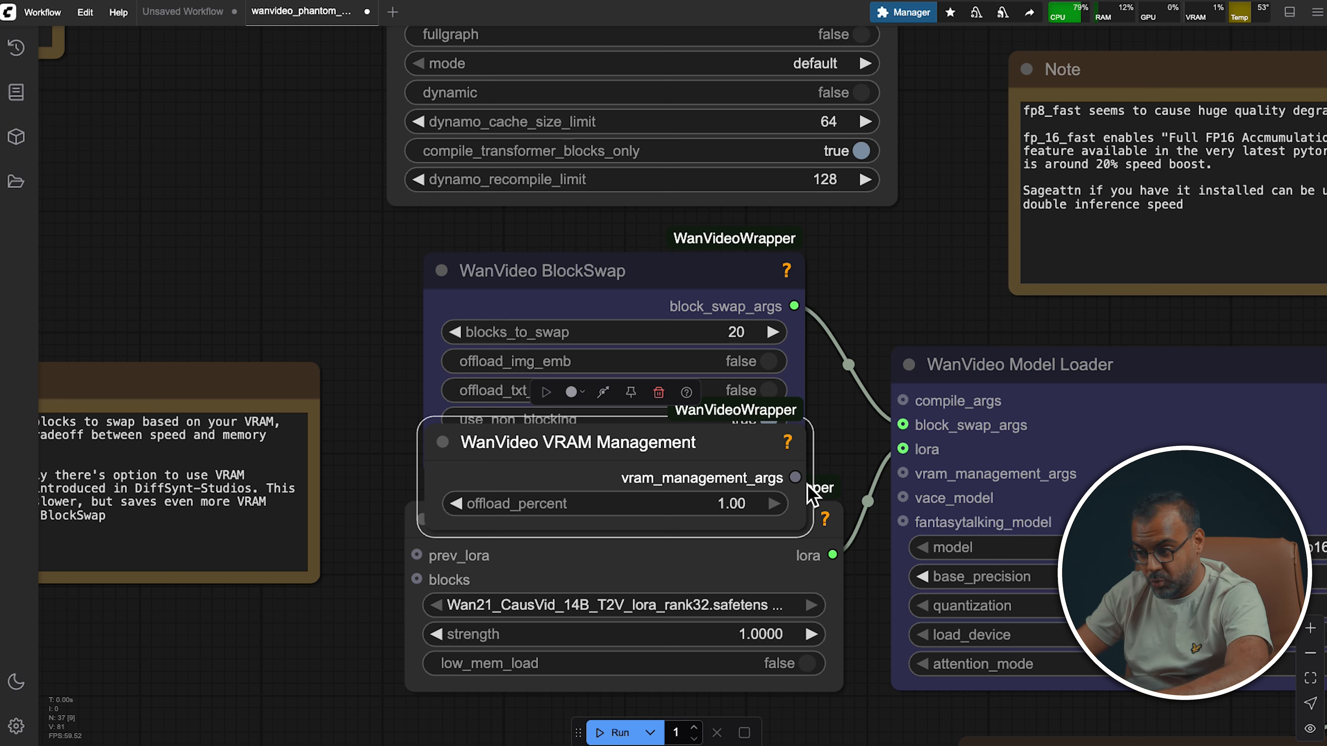
pyautogui.moveTo(795, 477); pyautogui.dragTo(903, 492)
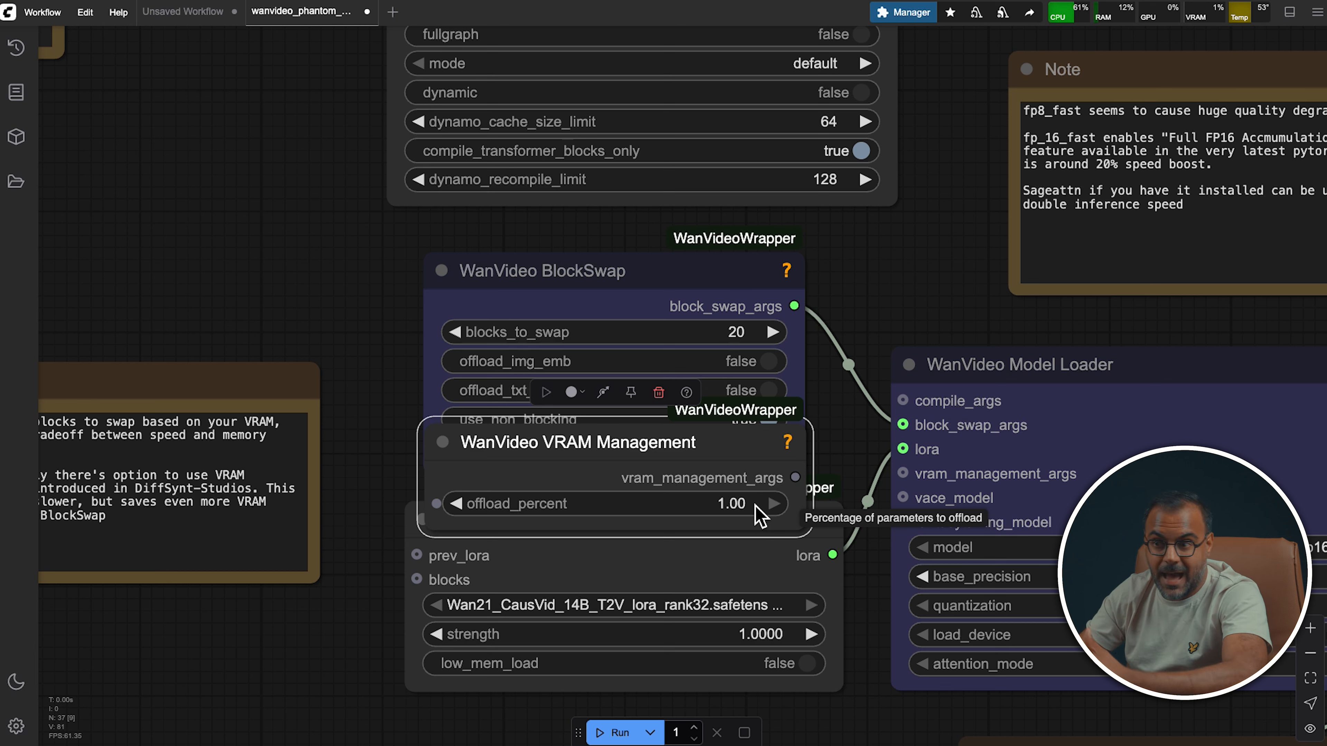
pyautogui.click(736, 510)
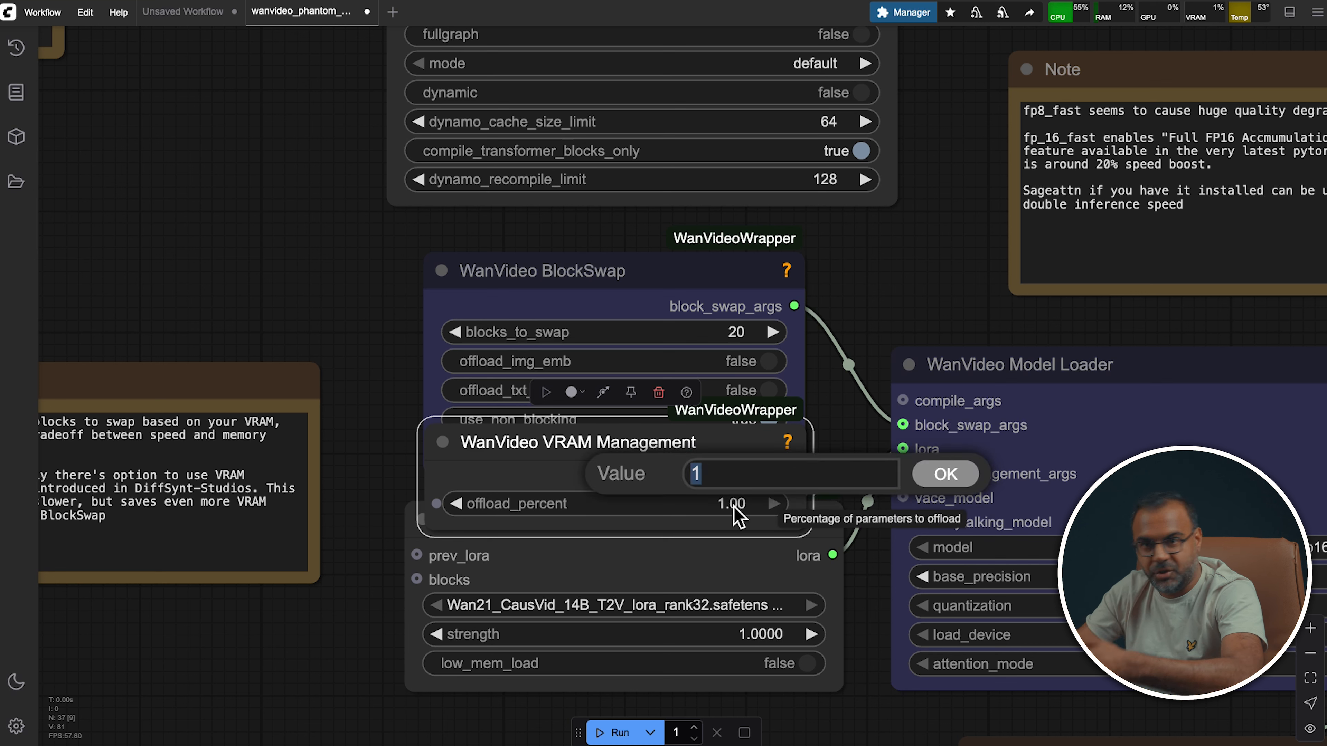
pyautogui.click(546, 457)
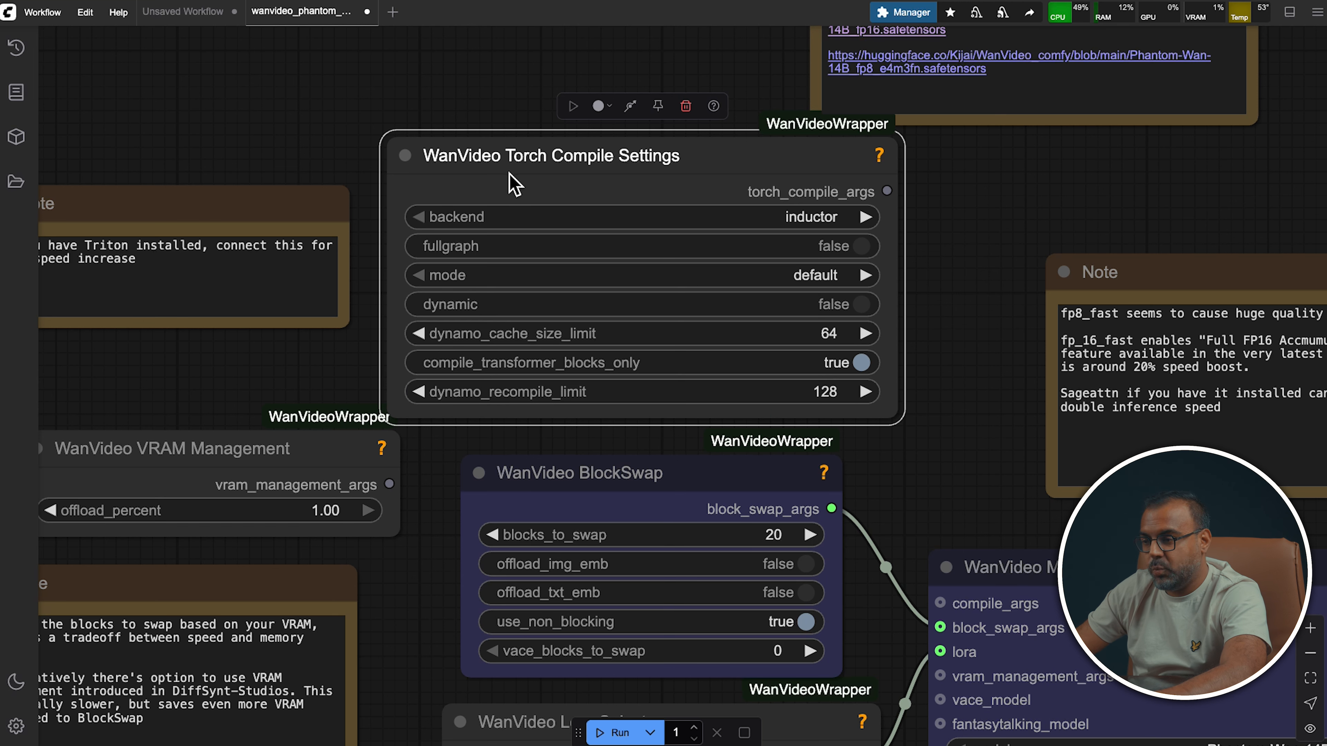
# Connect the torch_compile_args output of WanVideo Torch Compile Settings to the Model Loader's compile_args input
pyautogui.moveTo(933, 273); pyautogui.dragTo(651, 195)
pyautogui.moveTo(605, 113); pyautogui.dragTo(659, 526)
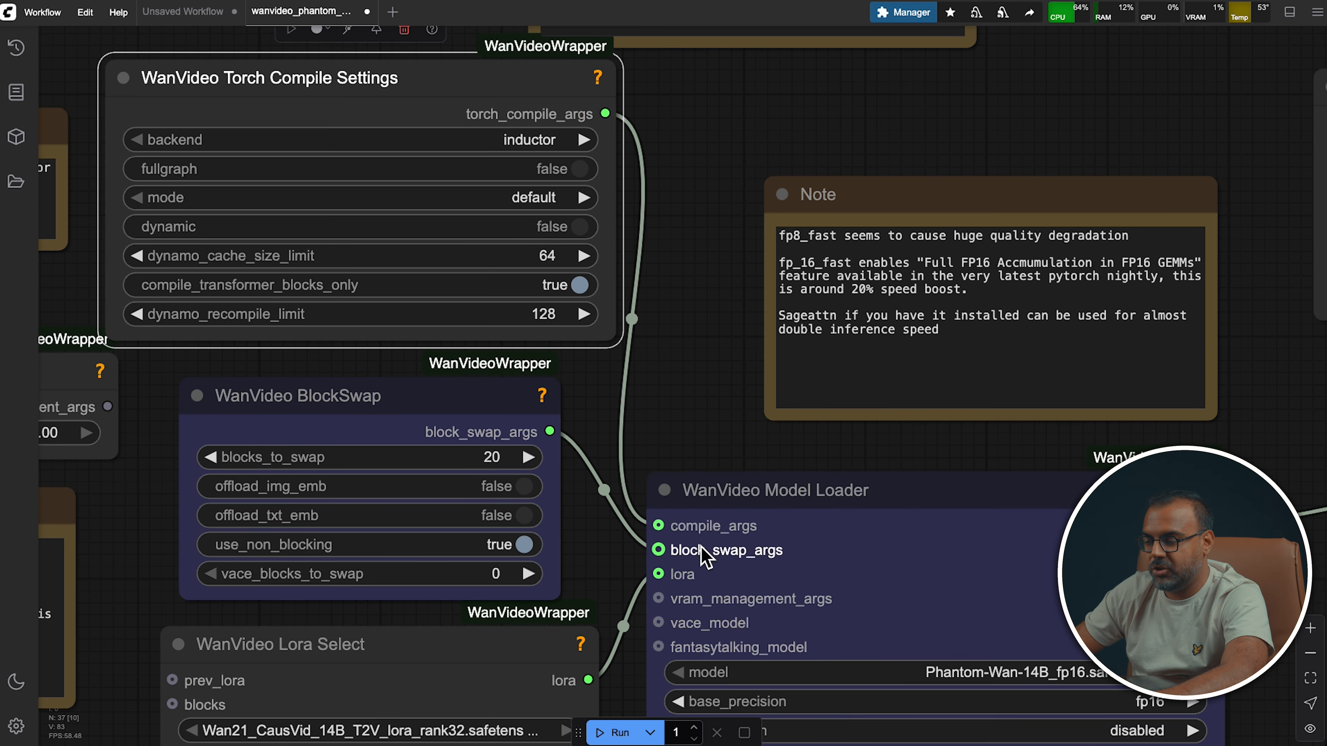
pyautogui.moveTo(699, 148); pyautogui.dragTo(888, 267)
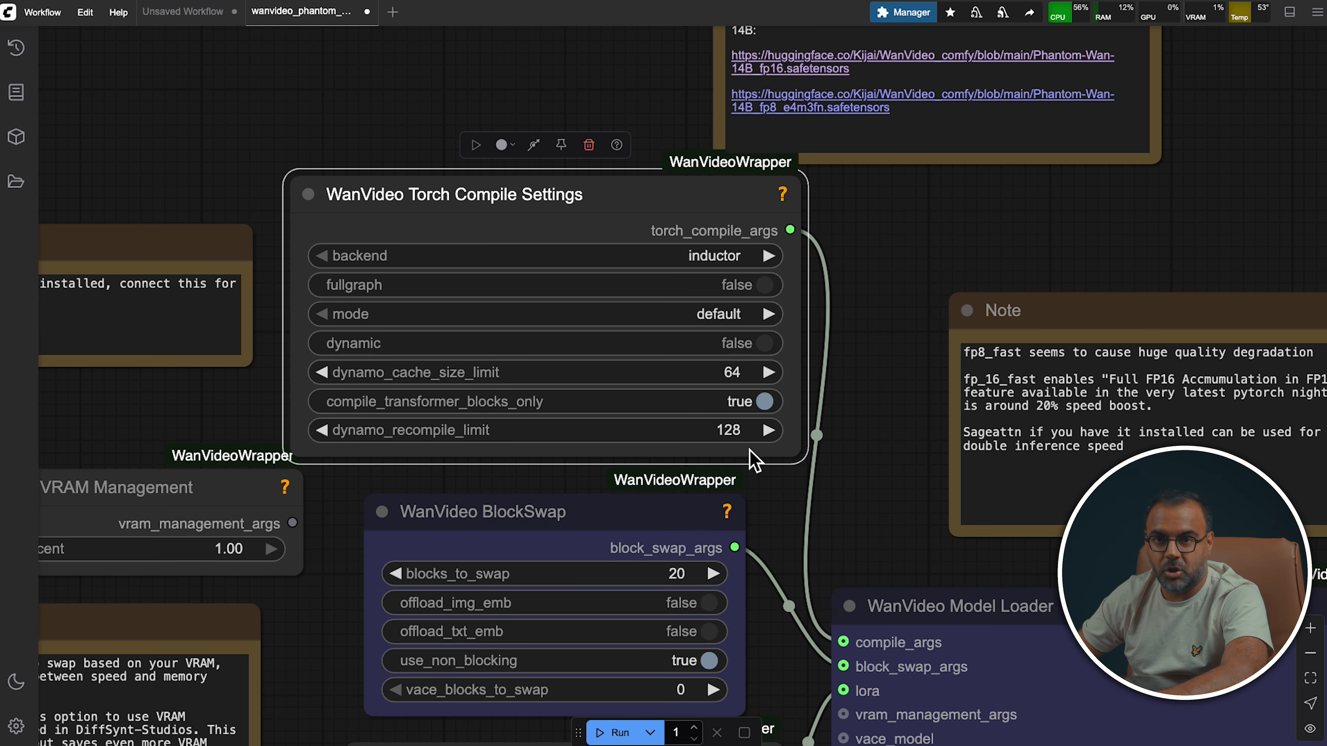
pyautogui.hscroll(-5, 749, 449)
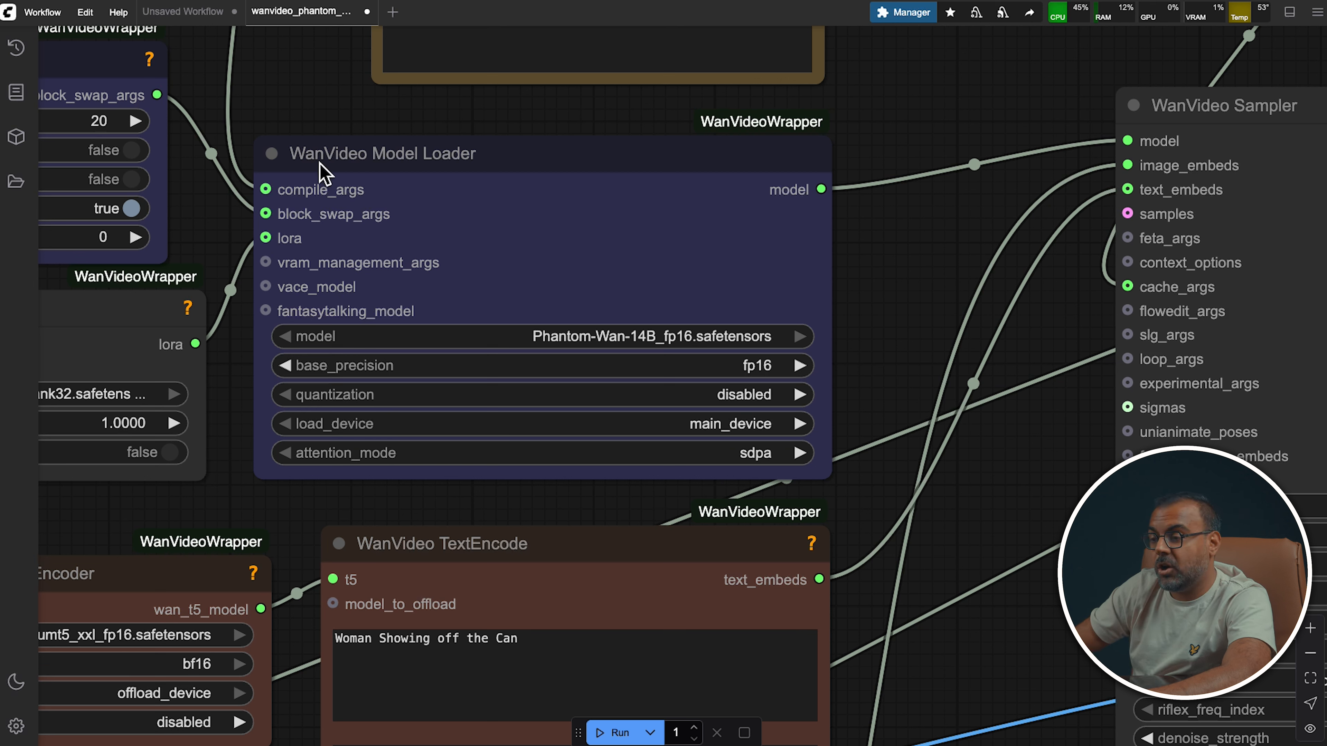
# Set the WanVideo Model Loader's attention_mode to sageattn and its base_precision to fp16_fast
pyautogui.click(785, 475)
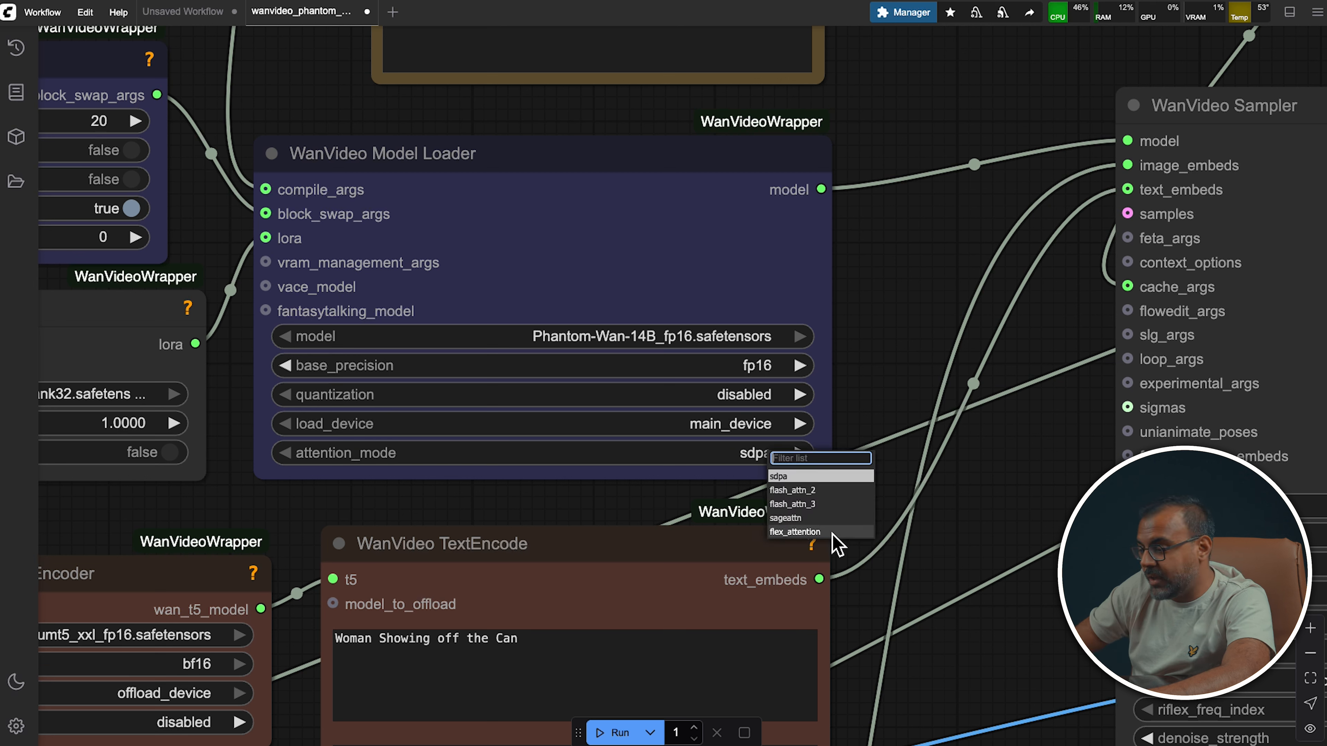
pyautogui.click(833, 519)
pyautogui.moveTo(901, 279); pyautogui.dragTo(935, 594)
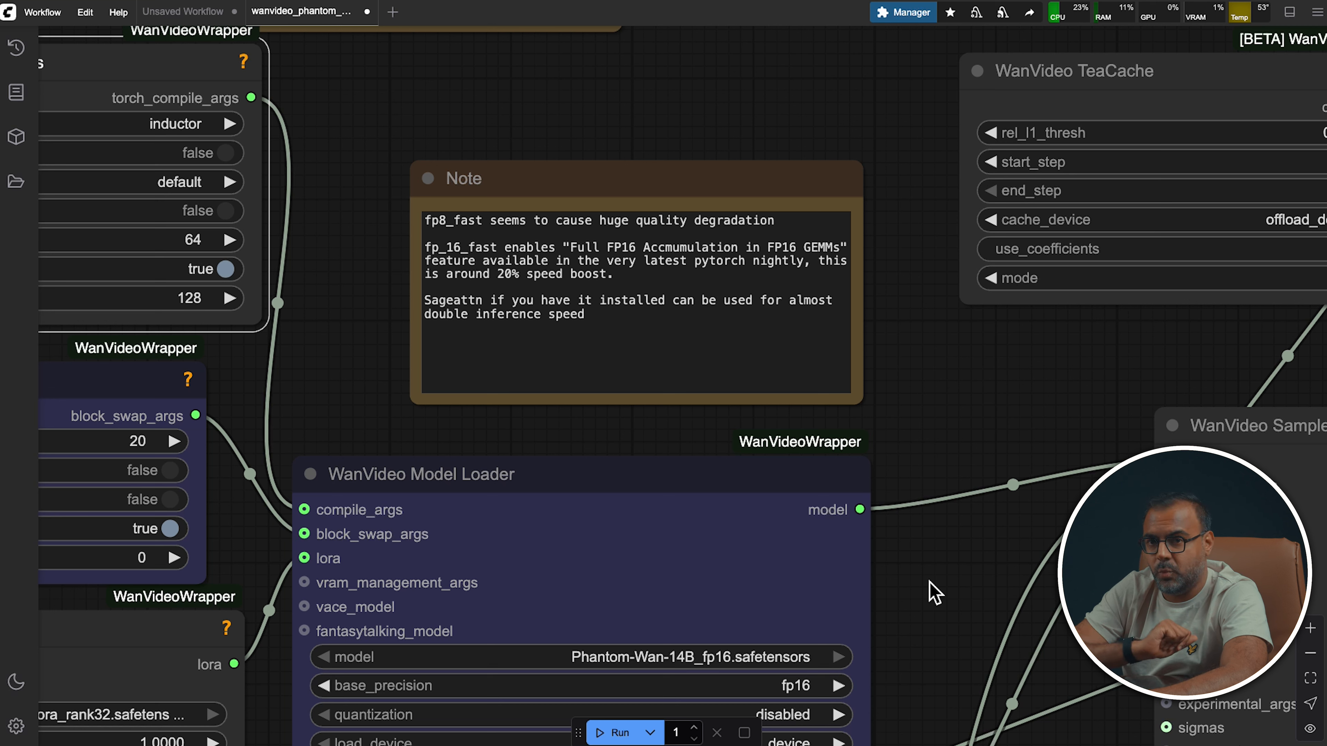
pyautogui.scroll(-5, 954, 551)
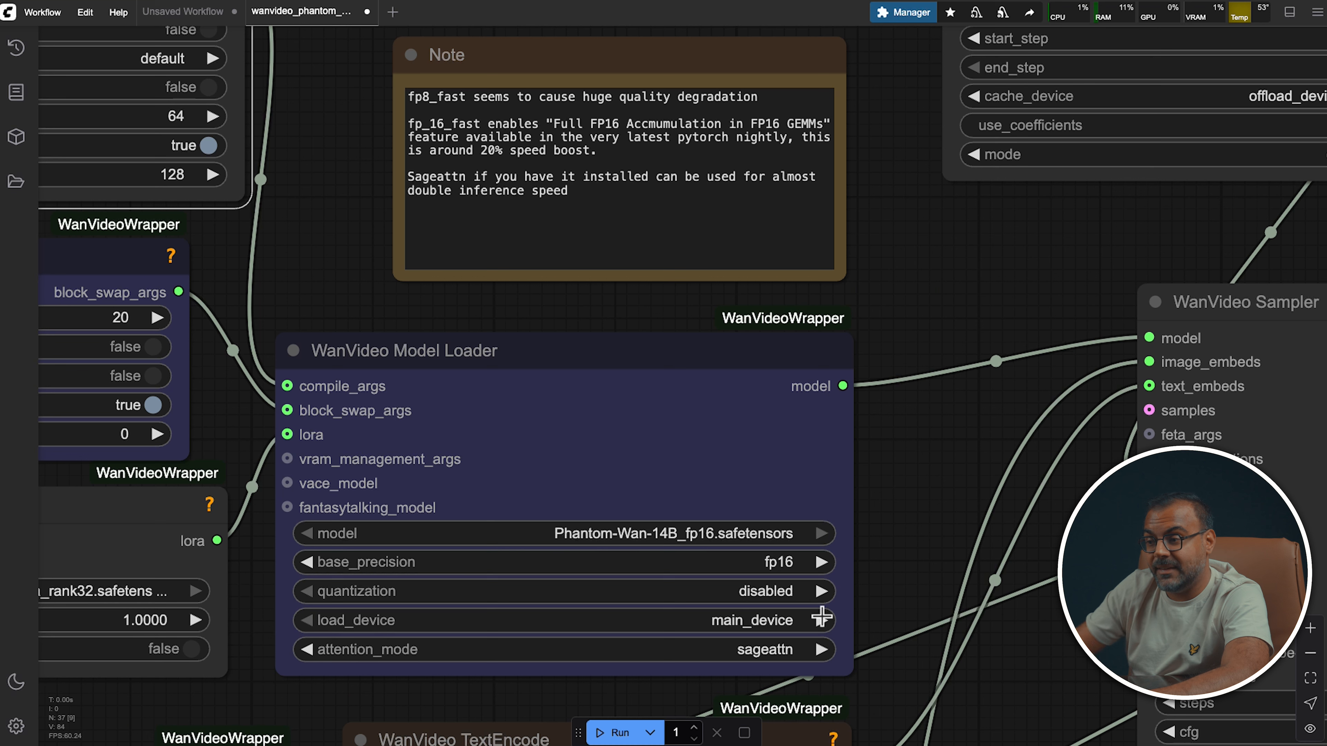
pyautogui.click(821, 562)
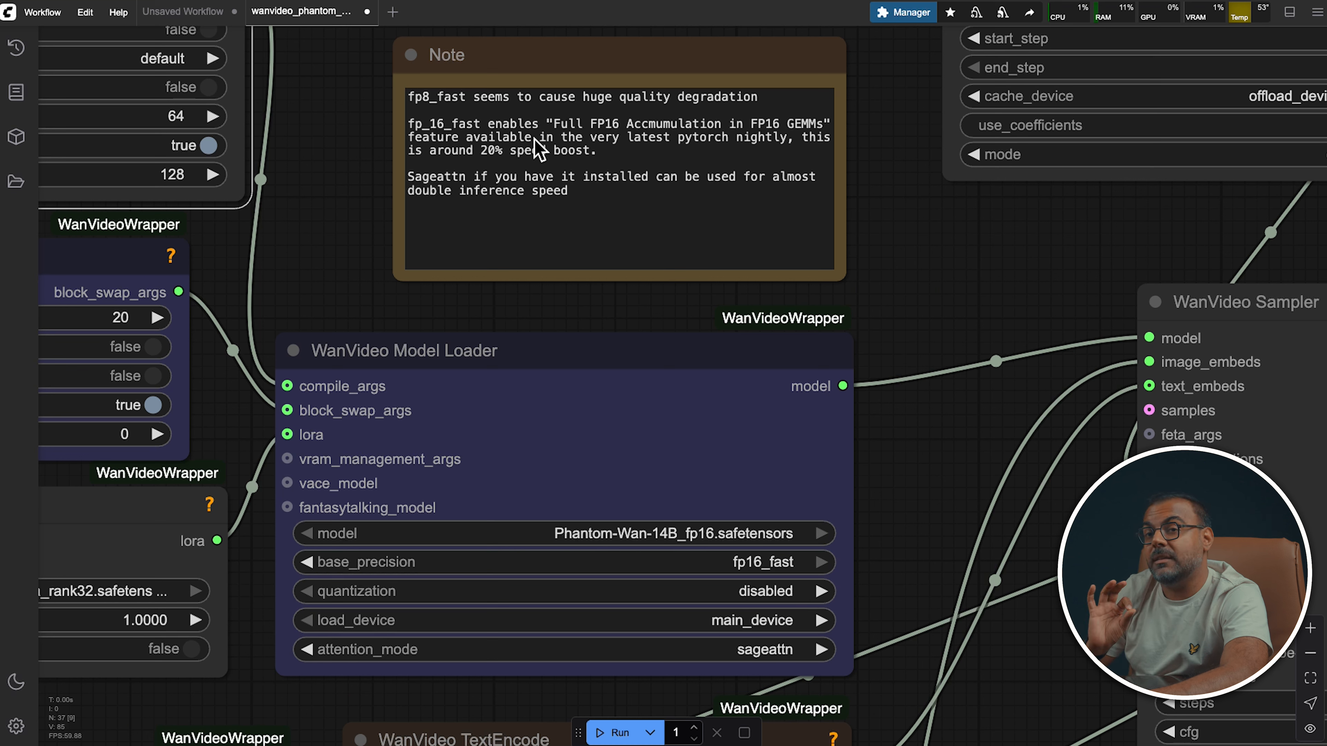